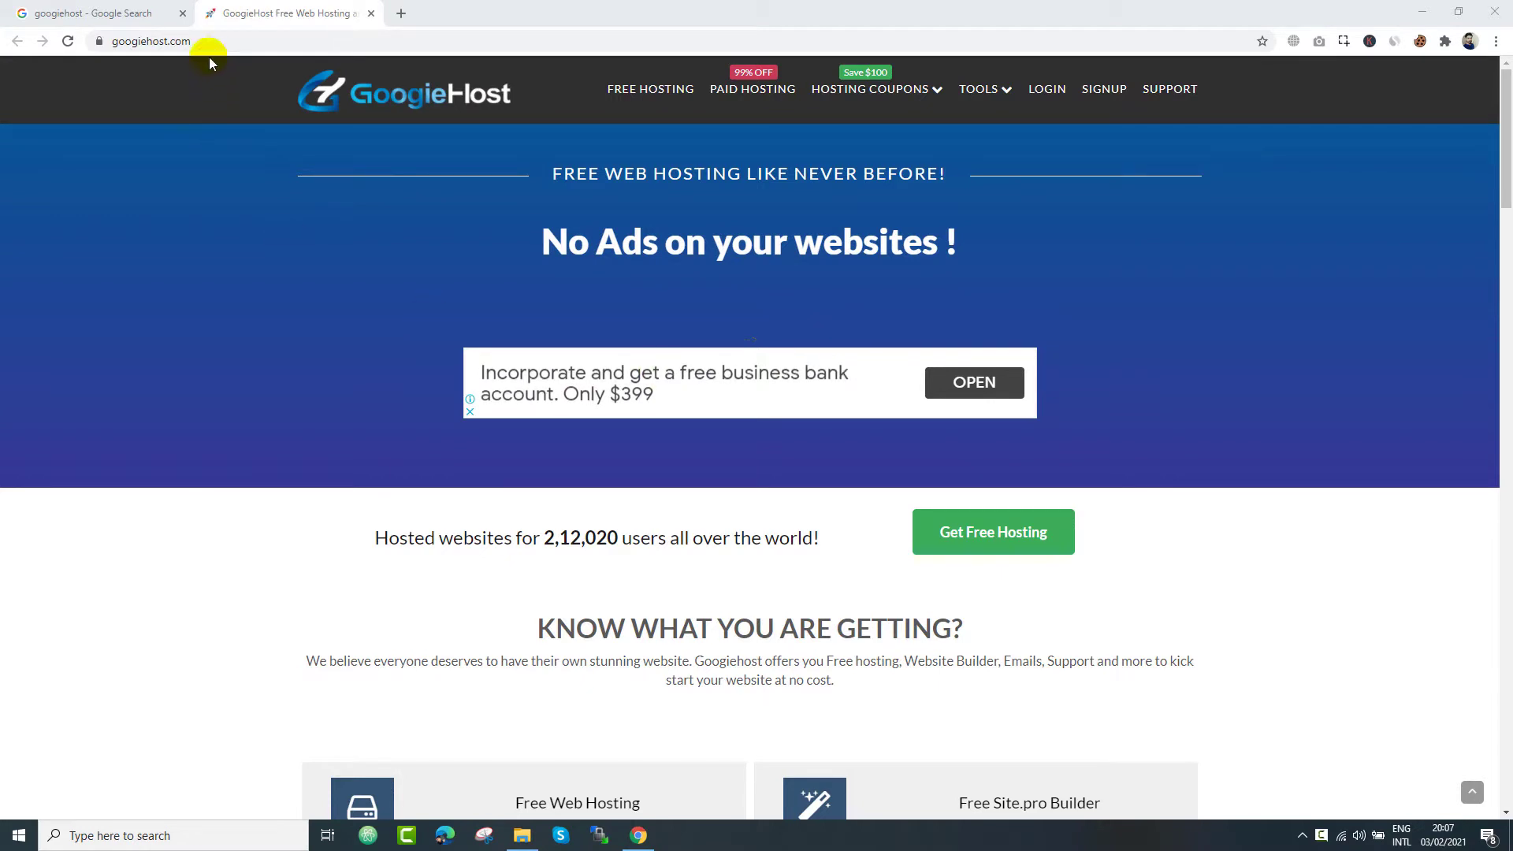
- Look over the InterServer paid hosting offer at $1.00 for 3 Months, then close it
{"action": "left_click", "coordinate": [173, 41]}
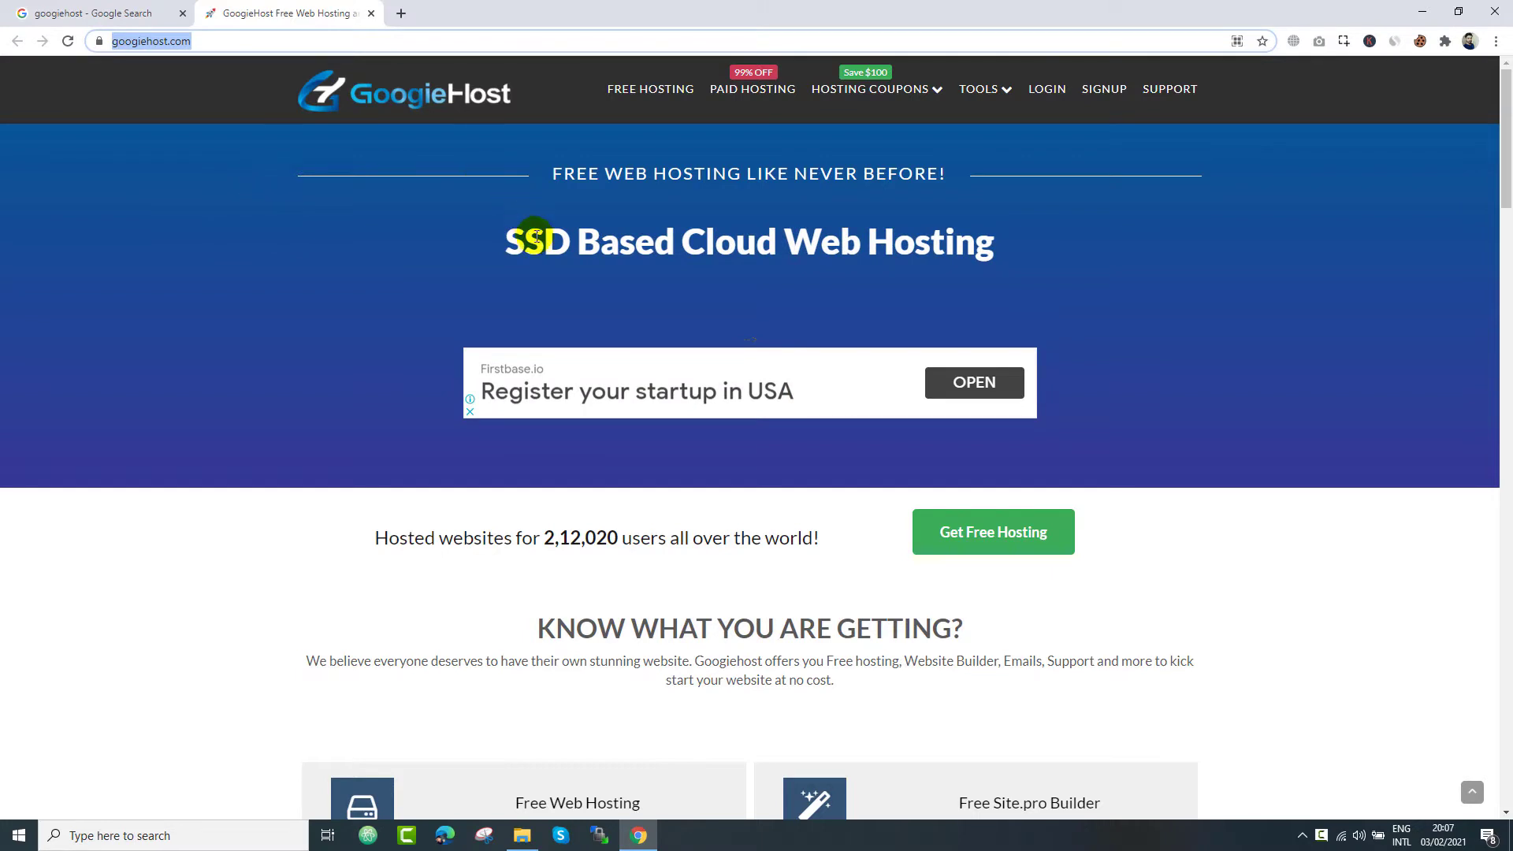
{"action": "left_click", "coordinate": [540, 290]}
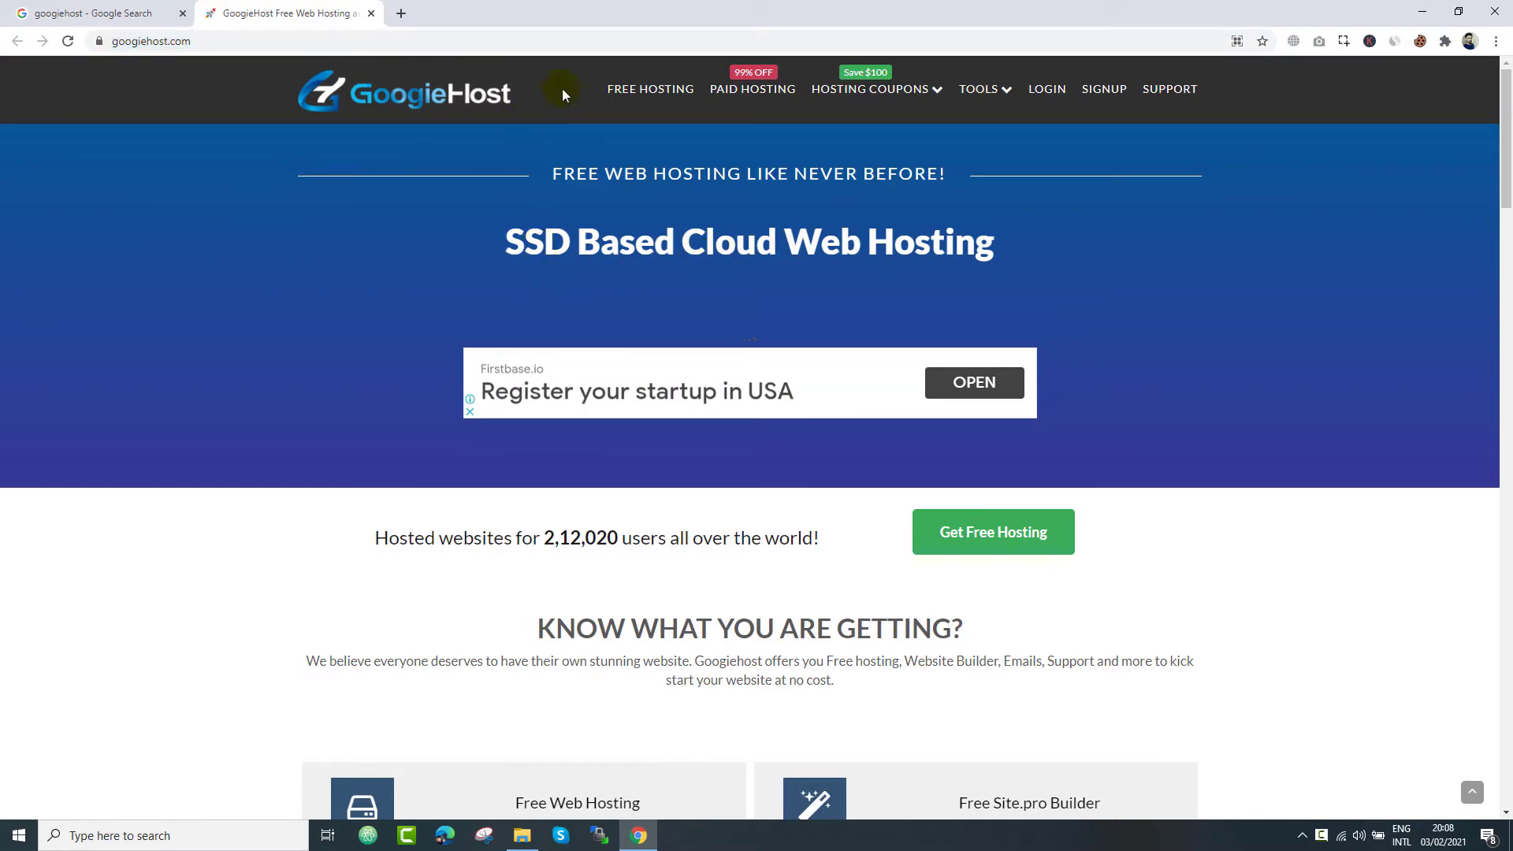
{"action": "left_click", "coordinate": [730, 101]}
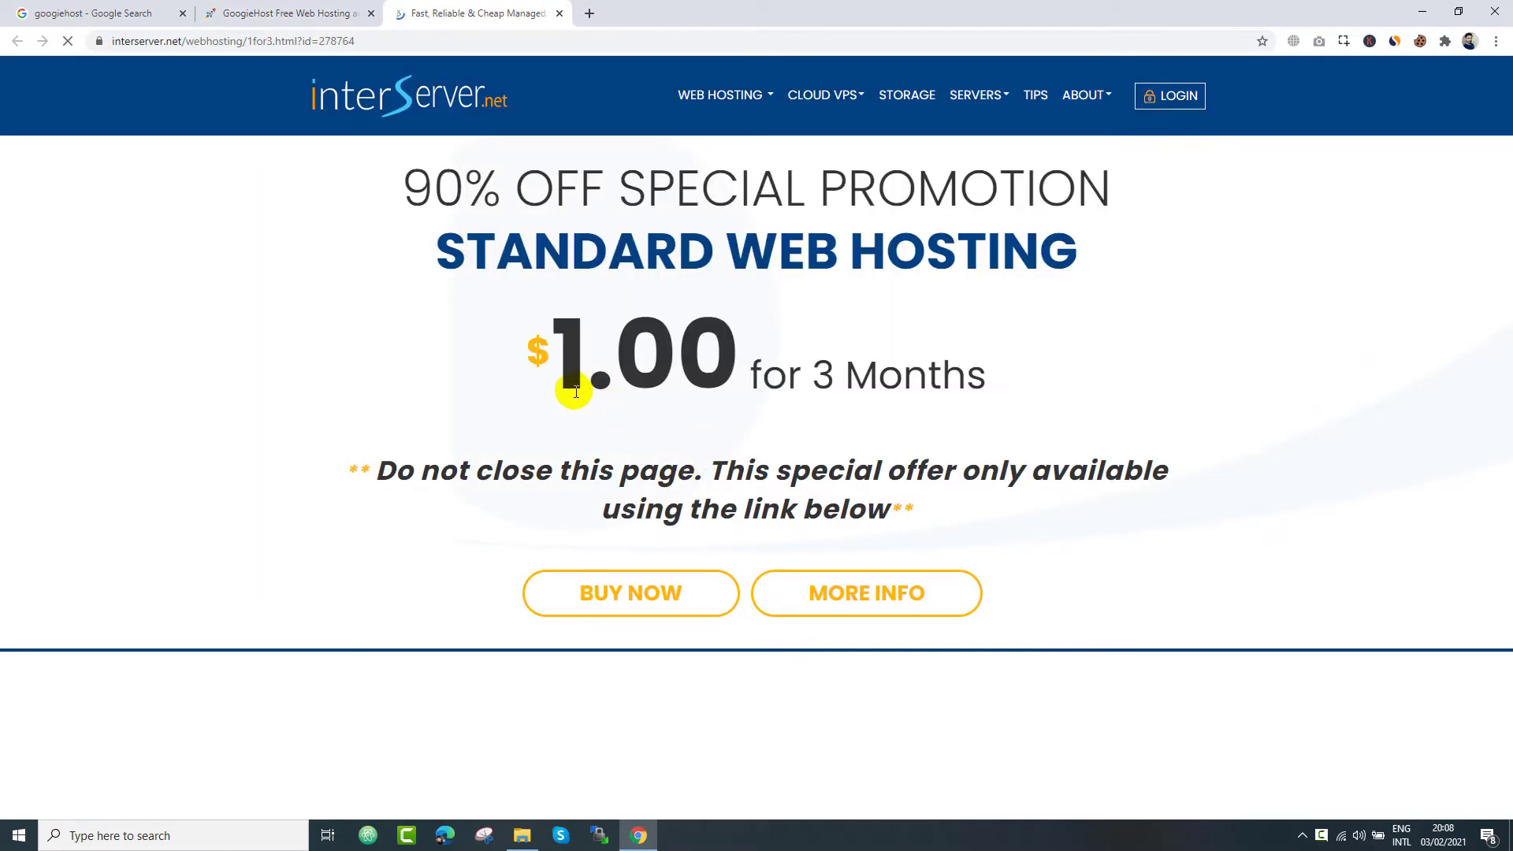
{"action": "left_click_drag", "start_coordinate": [566, 383], "coordinate": [987, 372]}
{"action": "left_click", "coordinate": [730, 548]}
{"action": "left_click", "coordinate": [559, 14]}
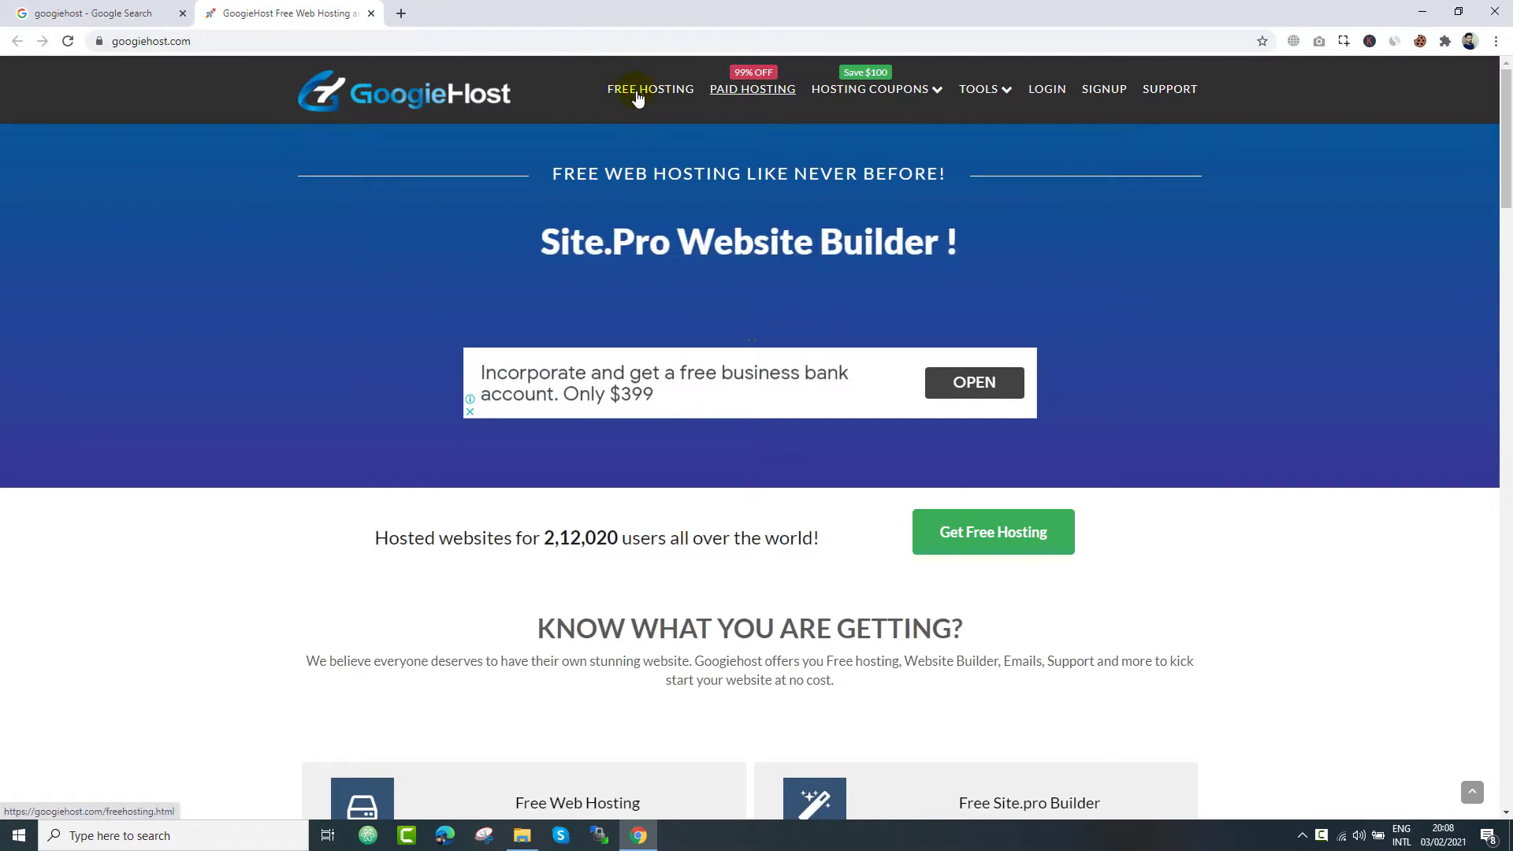
- Scroll through the hosting comparison table, then go to the FREE HOSTING page
{"action": "scroll", "coordinate": [617, 314], "scroll_direction": "down", "scroll_amount": 6}
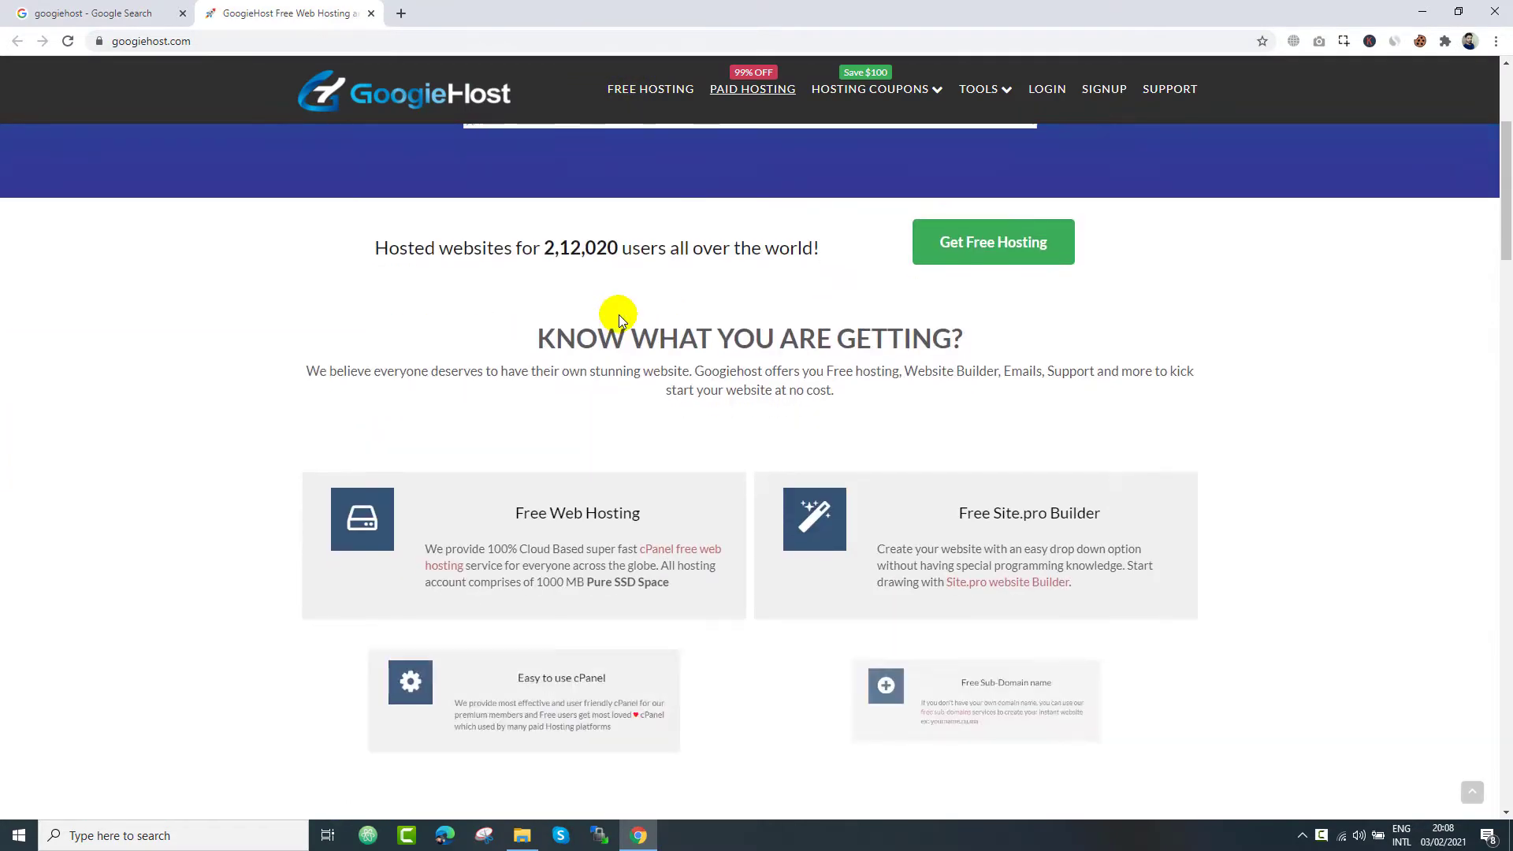
{"action": "scroll", "coordinate": [617, 315], "scroll_direction": "down", "scroll_amount": 12}
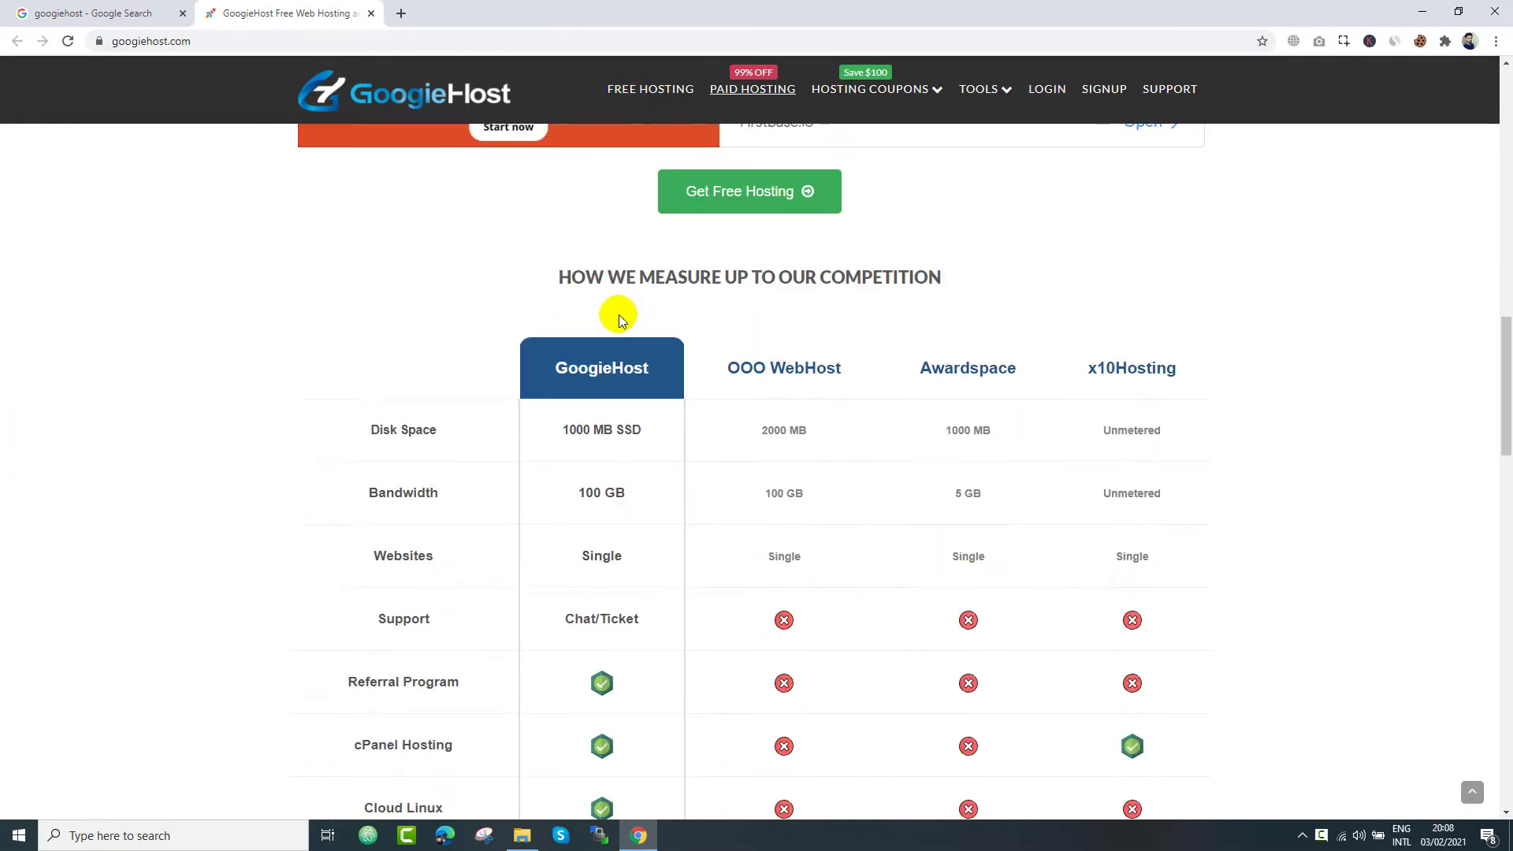
{"action": "scroll", "coordinate": [618, 318], "scroll_direction": "down", "scroll_amount": 1}
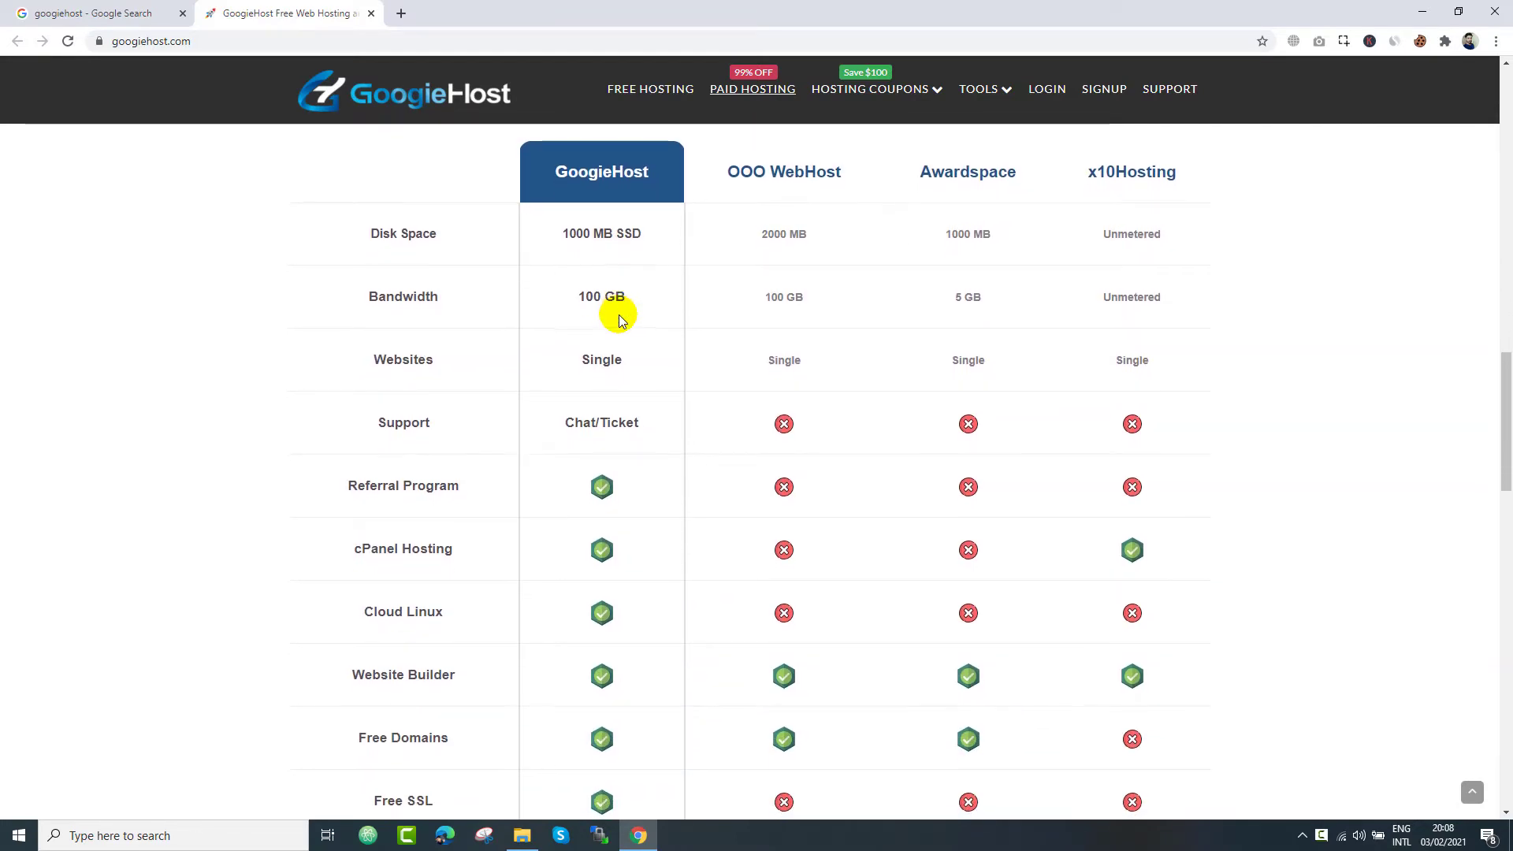
{"action": "scroll", "coordinate": [619, 318], "scroll_direction": "down", "scroll_amount": 1}
{"action": "scroll", "coordinate": [618, 318], "scroll_direction": "down", "scroll_amount": 2}
{"action": "scroll", "coordinate": [618, 318], "scroll_direction": "up", "scroll_amount": 2}
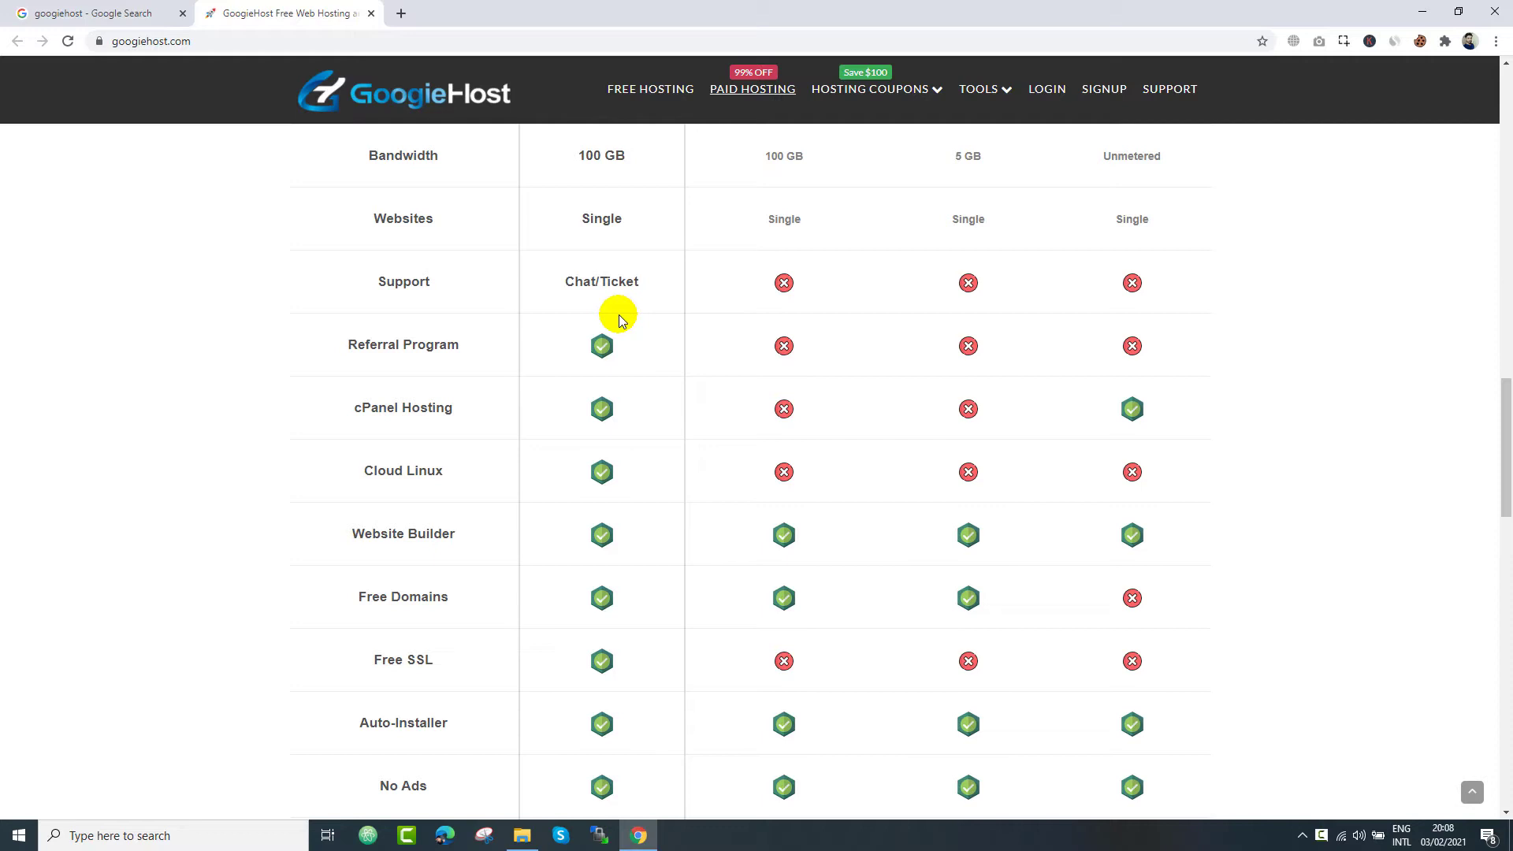
{"action": "key", "text": "Home"}
{"action": "left_click", "coordinate": [650, 89]}
- Switch to a free GoogieHost subdomain and check whether youtube.thats.im is available
{"action": "scroll", "coordinate": [489, 598], "scroll_direction": "down", "scroll_amount": 3}
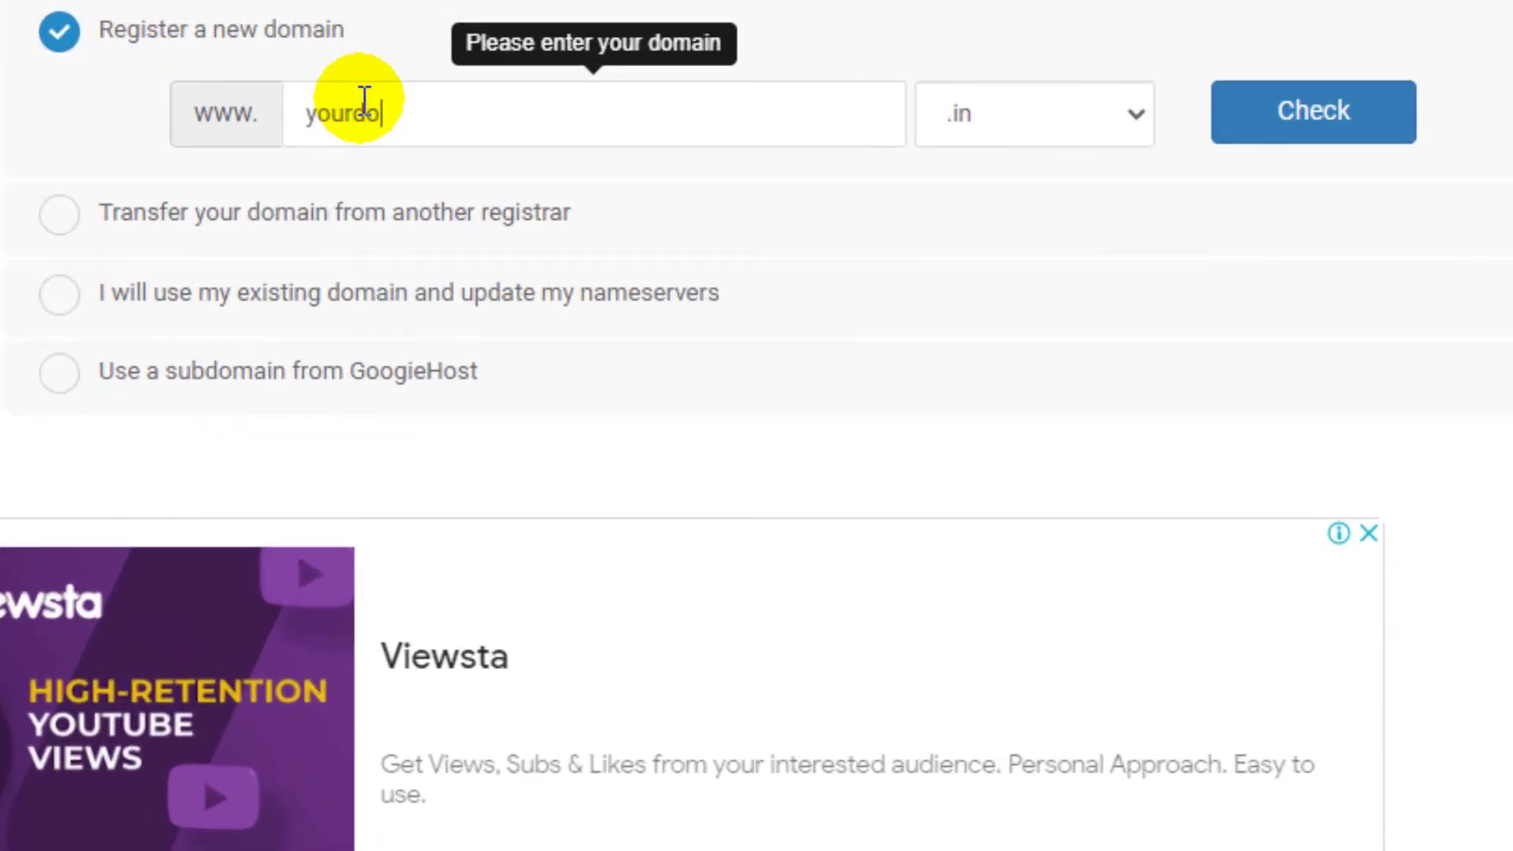
{"action": "type", "text": "urpremiumdomain"}
{"action": "key", "text": "BackSpace"}
{"action": "key", "text": "BackSpace"}
{"action": "key", "text": "BackSpace"}
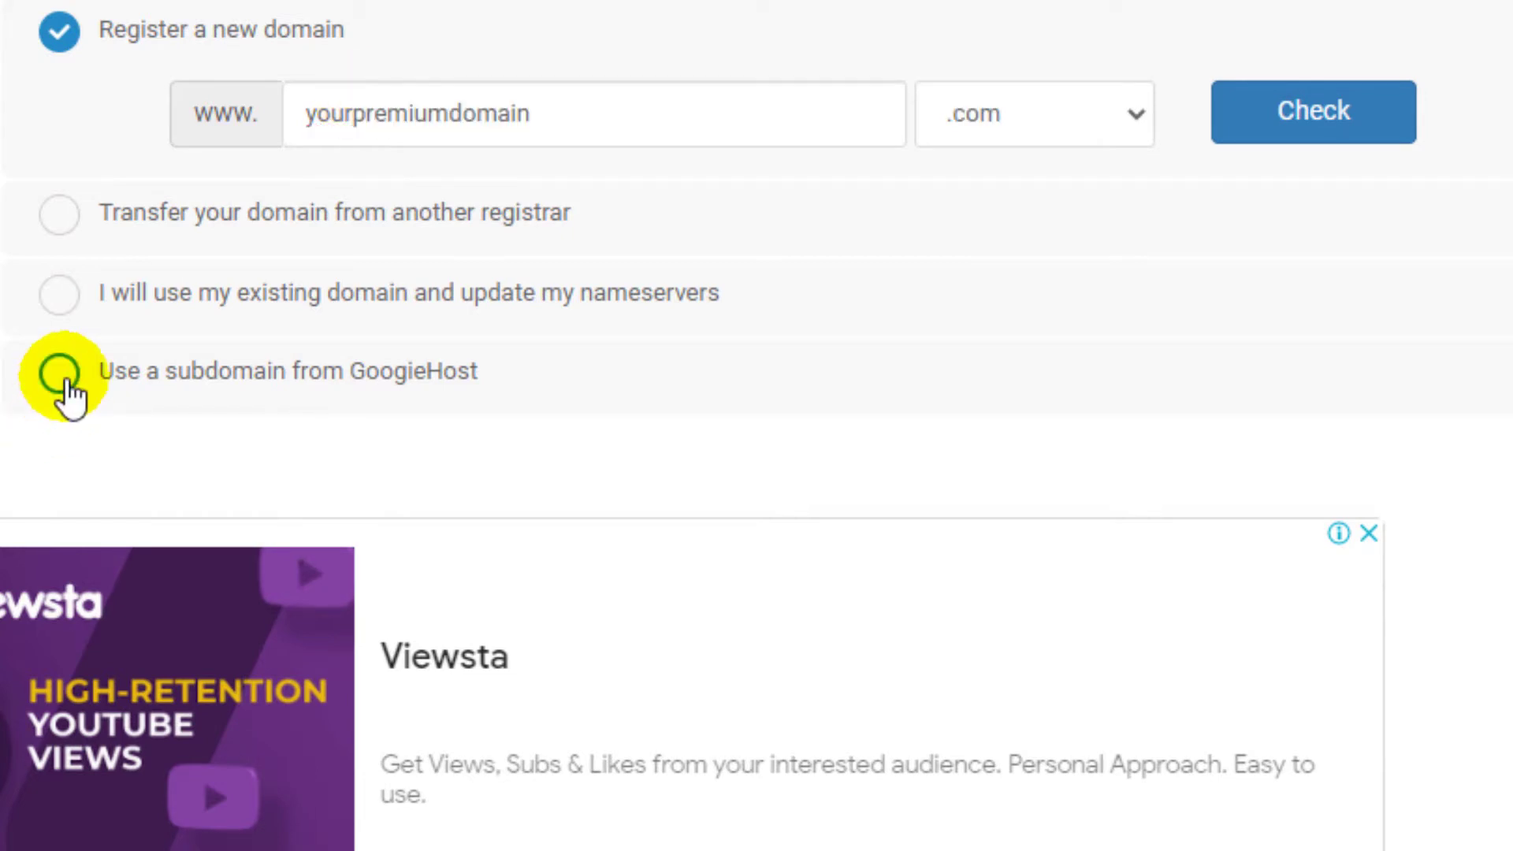
{"action": "left_click", "coordinate": [63, 376]}
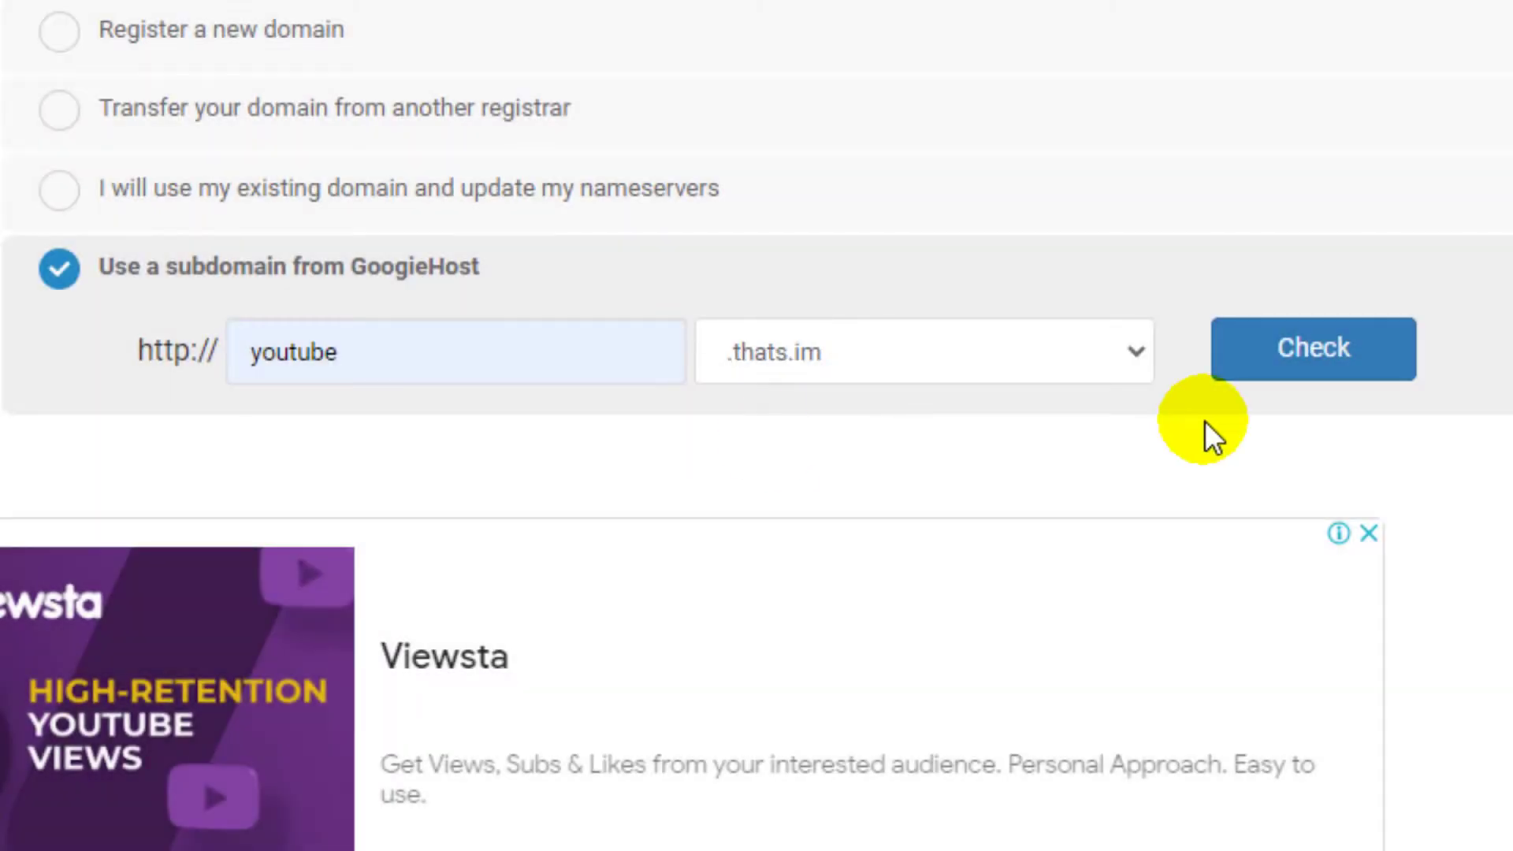
{"action": "left_click", "coordinate": [1308, 359]}
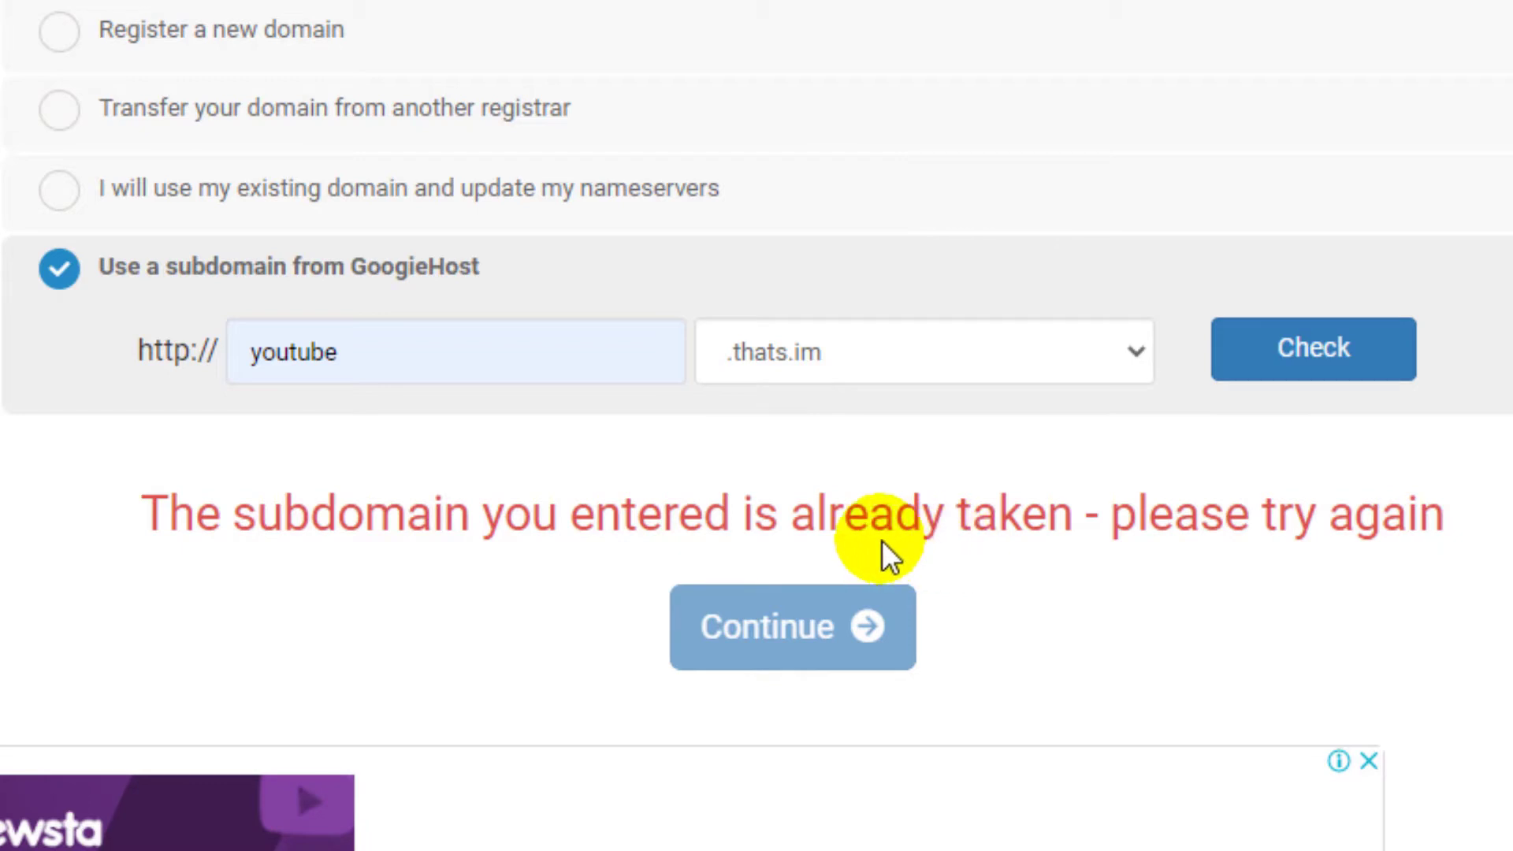
- Replace the taken 'youtube' name with 'something' and check something.thats.im
{"action": "left_click_drag", "start_coordinate": [870, 524], "coordinate": [1149, 522]}
{"action": "left_click", "coordinate": [1142, 524]}
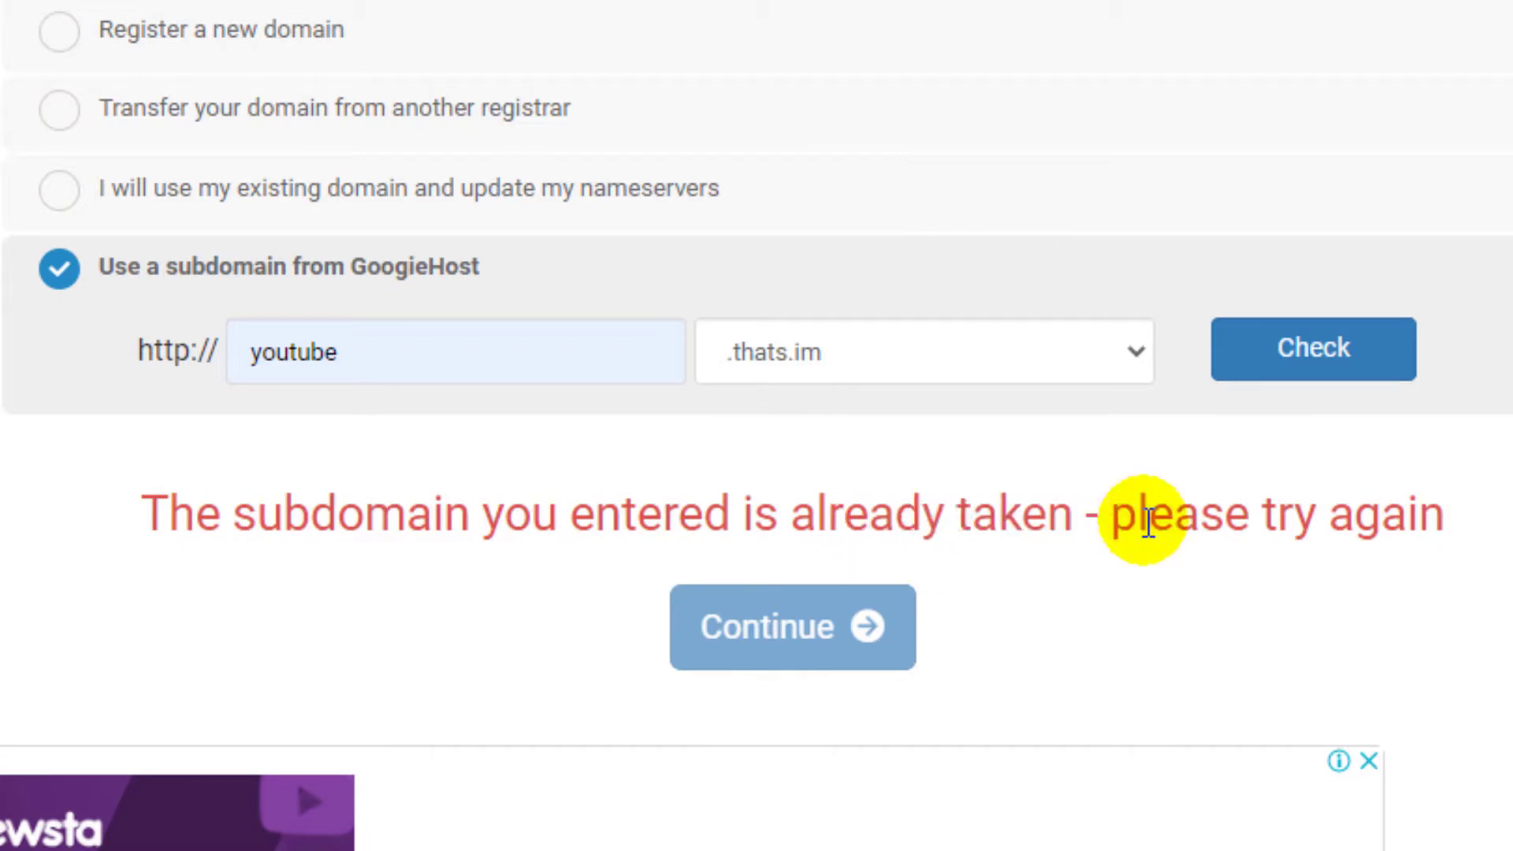
{"action": "left_click", "coordinate": [349, 352]}
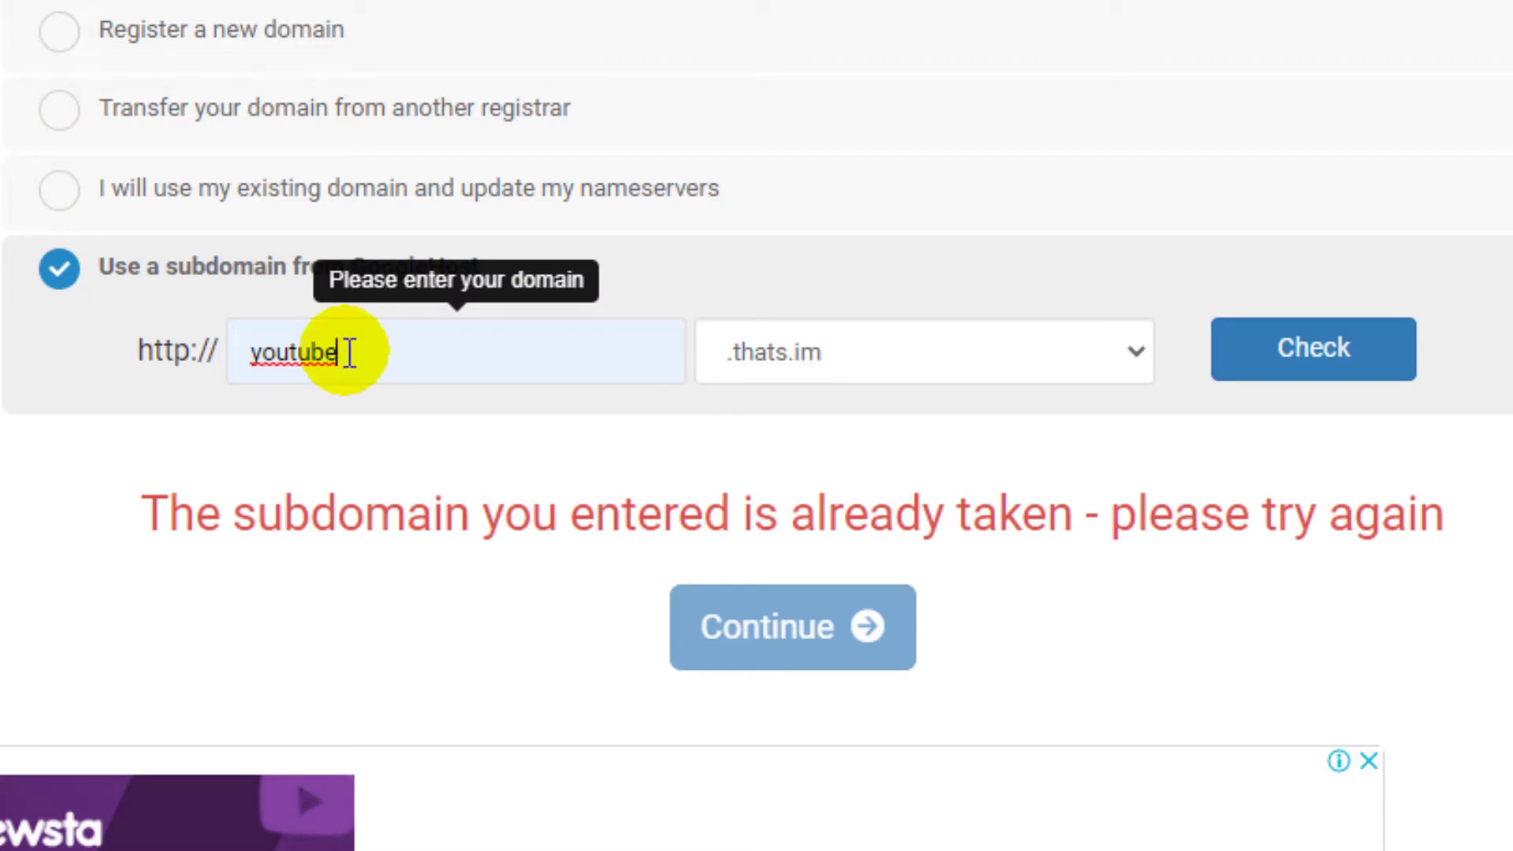
{"action": "double_click", "coordinate": [349, 352]}
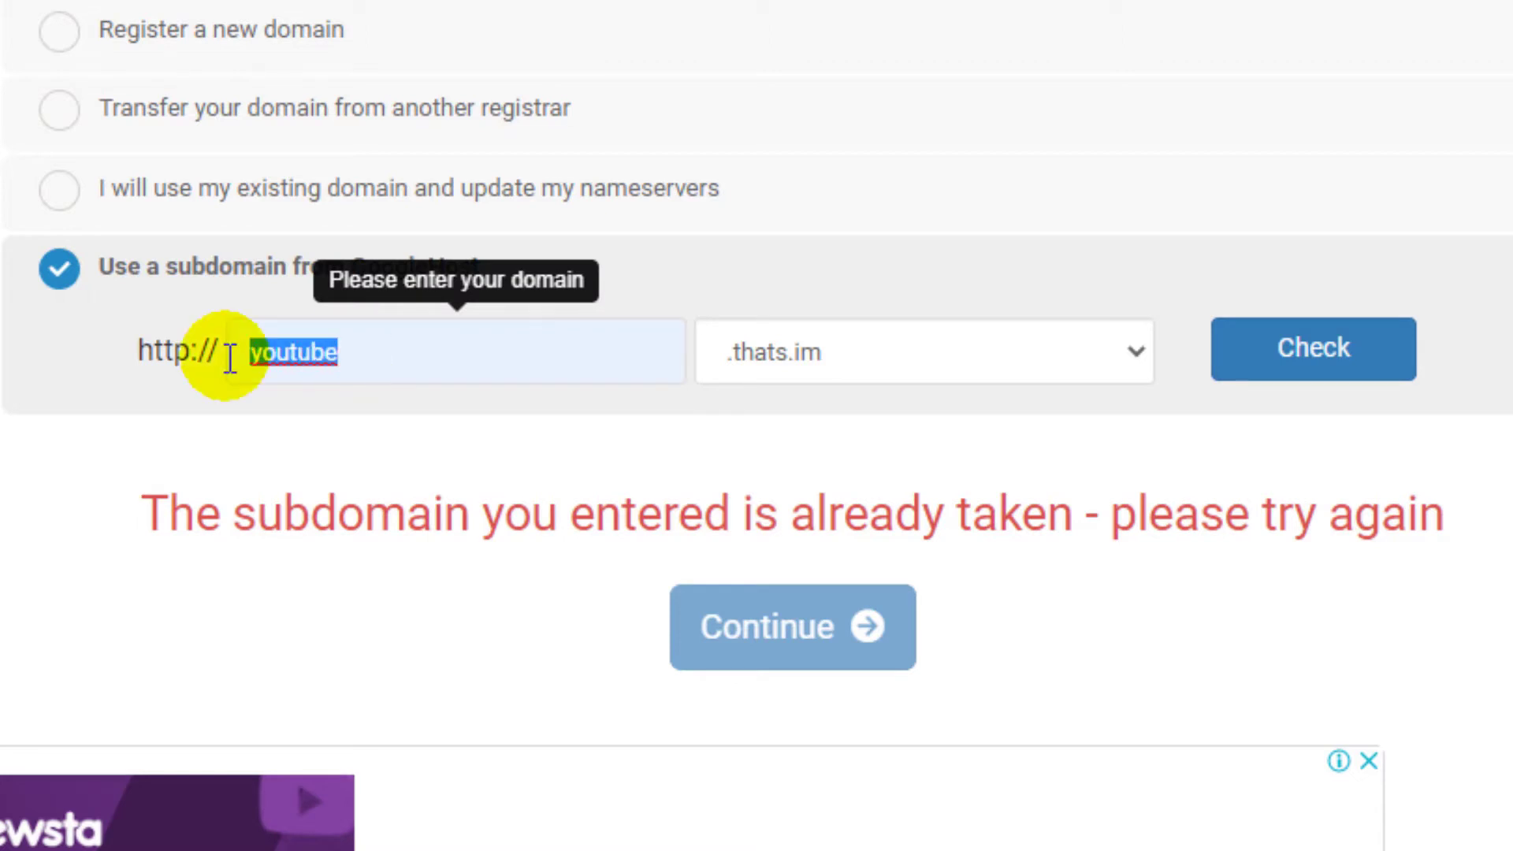
{"action": "type", "text": "someth"}
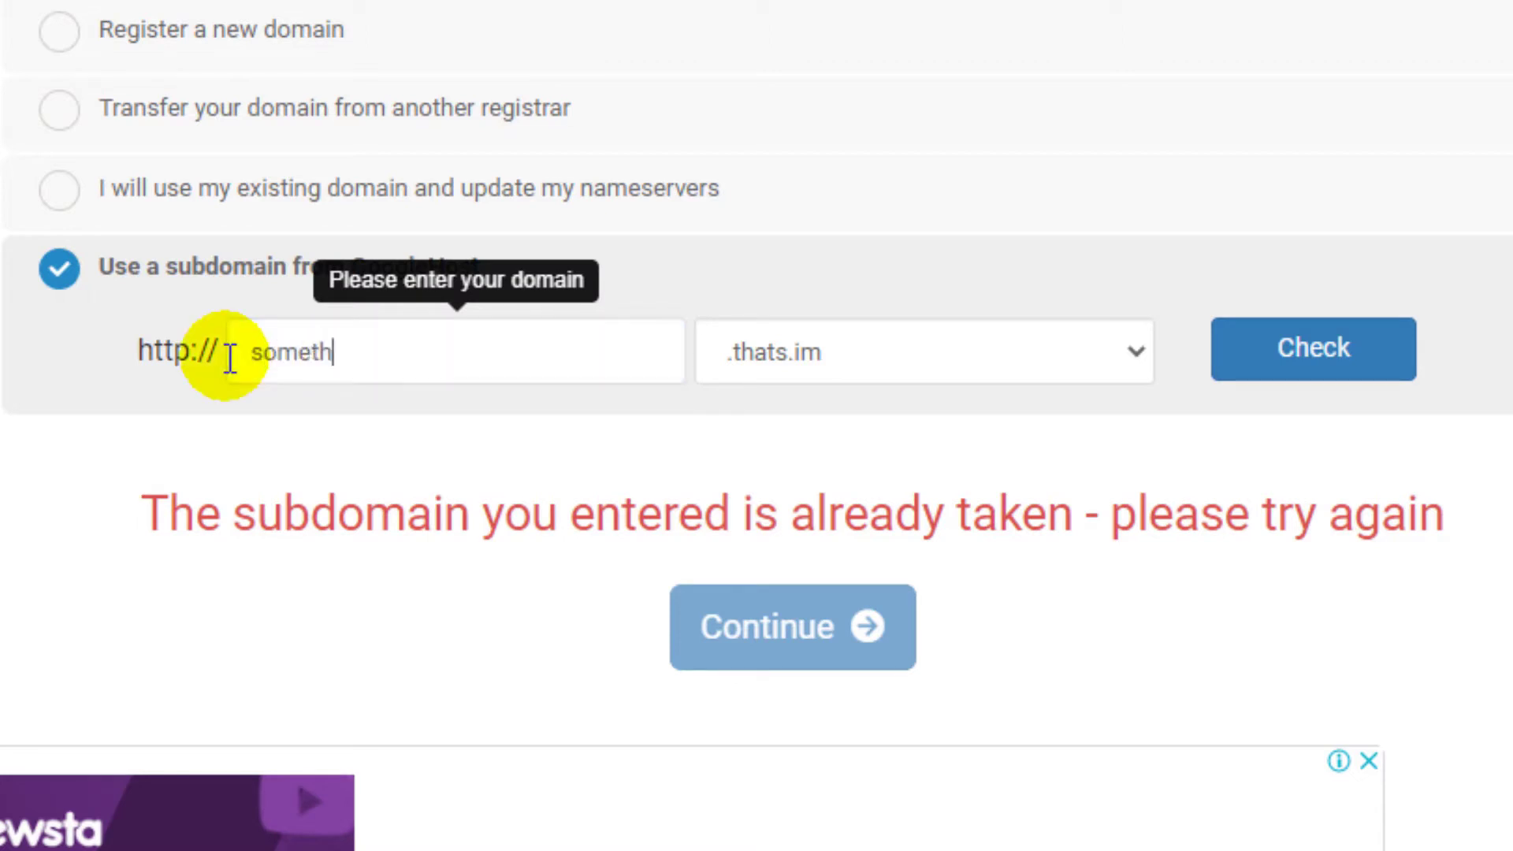
{"action": "type", "text": "ing"}
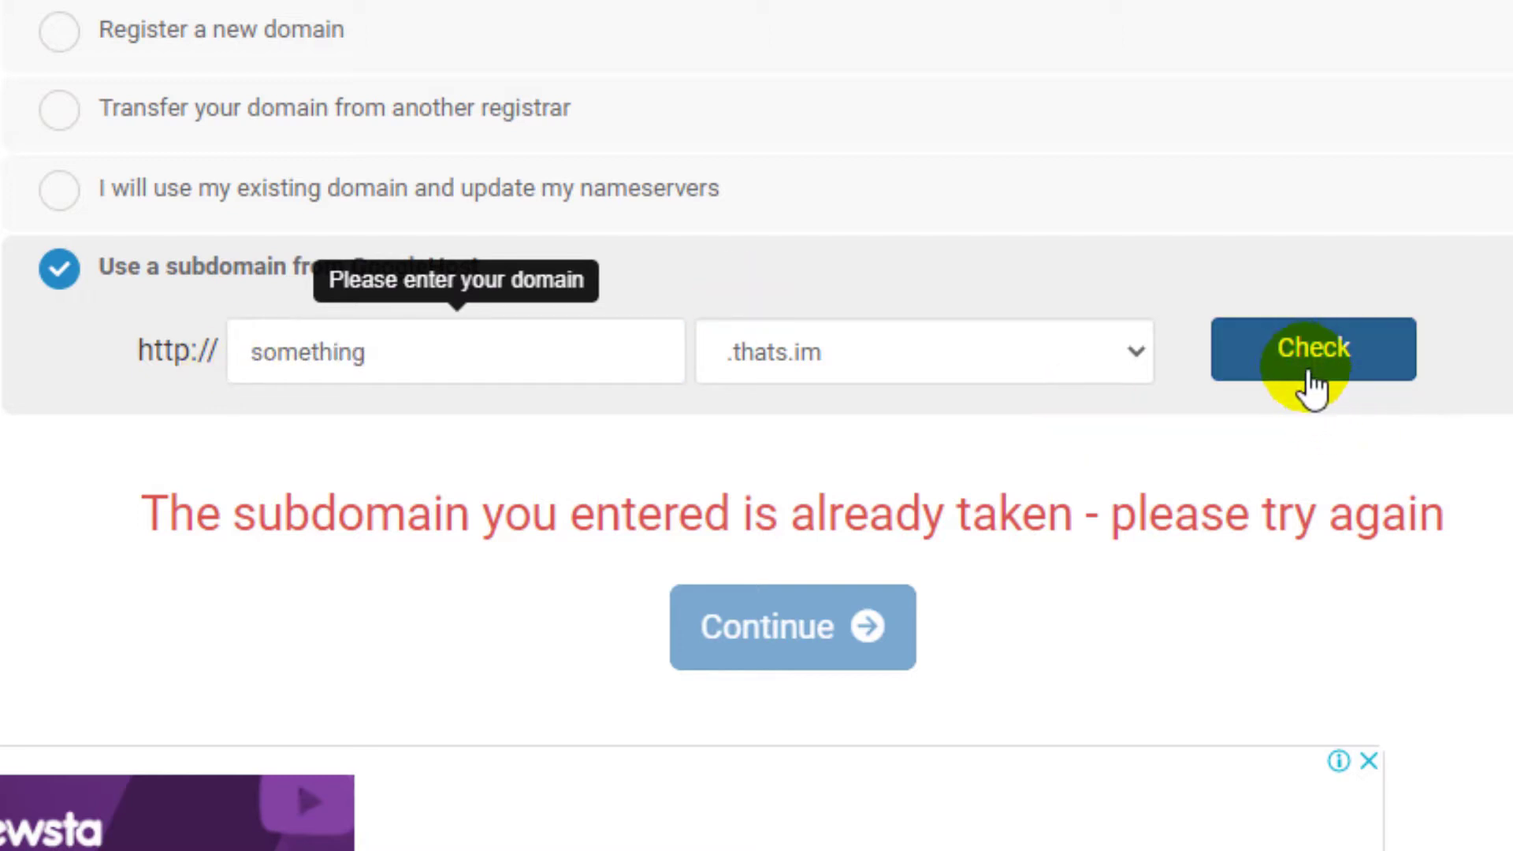
{"action": "left_click", "coordinate": [1308, 364]}
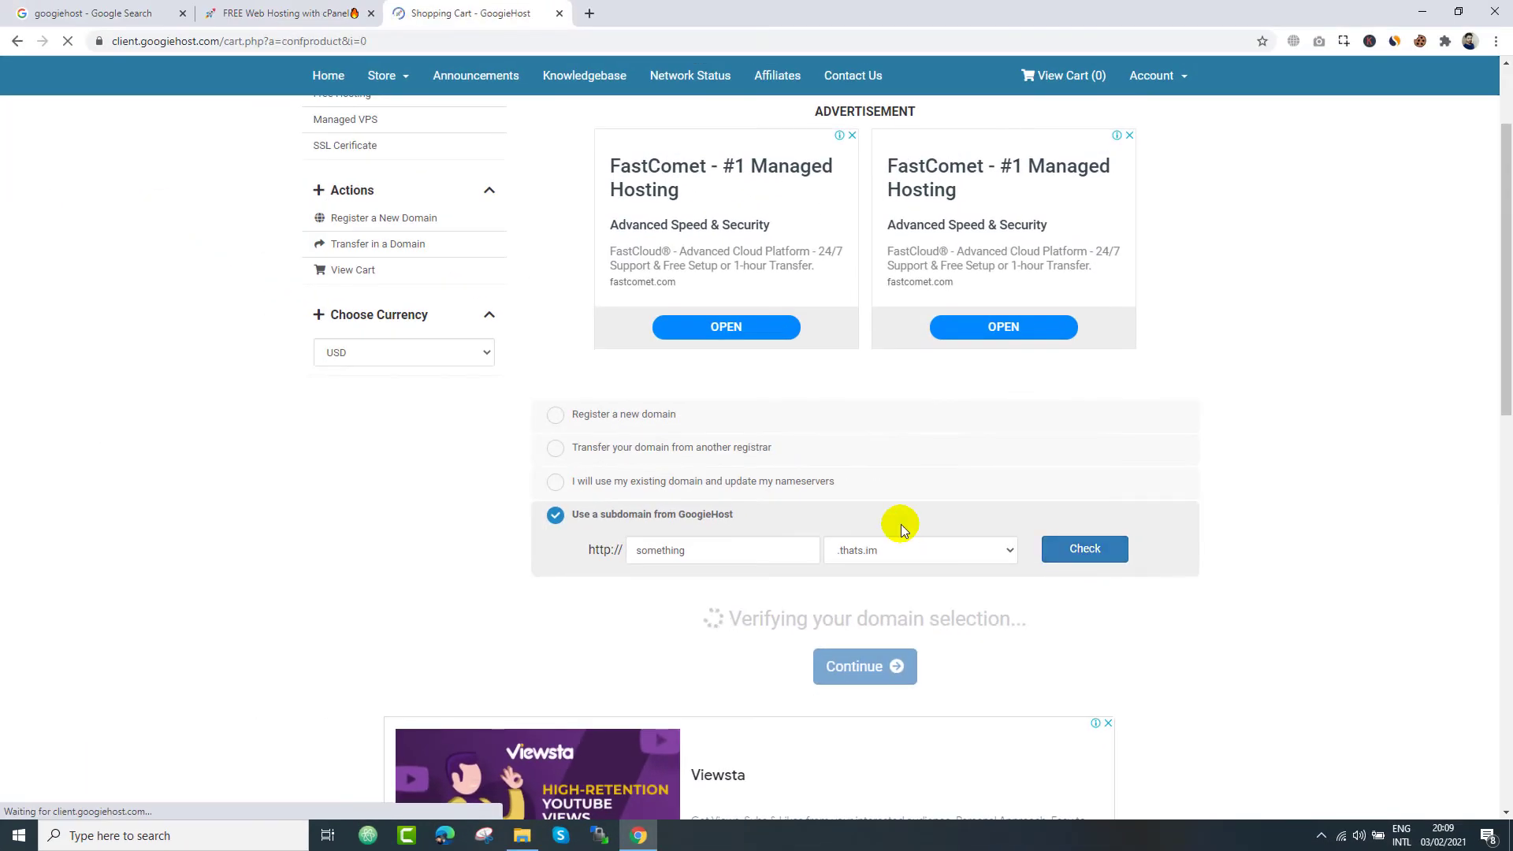
- Add the Free Speed and Security Optimisation addon to the order
{"action": "scroll", "coordinate": [985, 481], "scroll_direction": "down", "scroll_amount": 2}
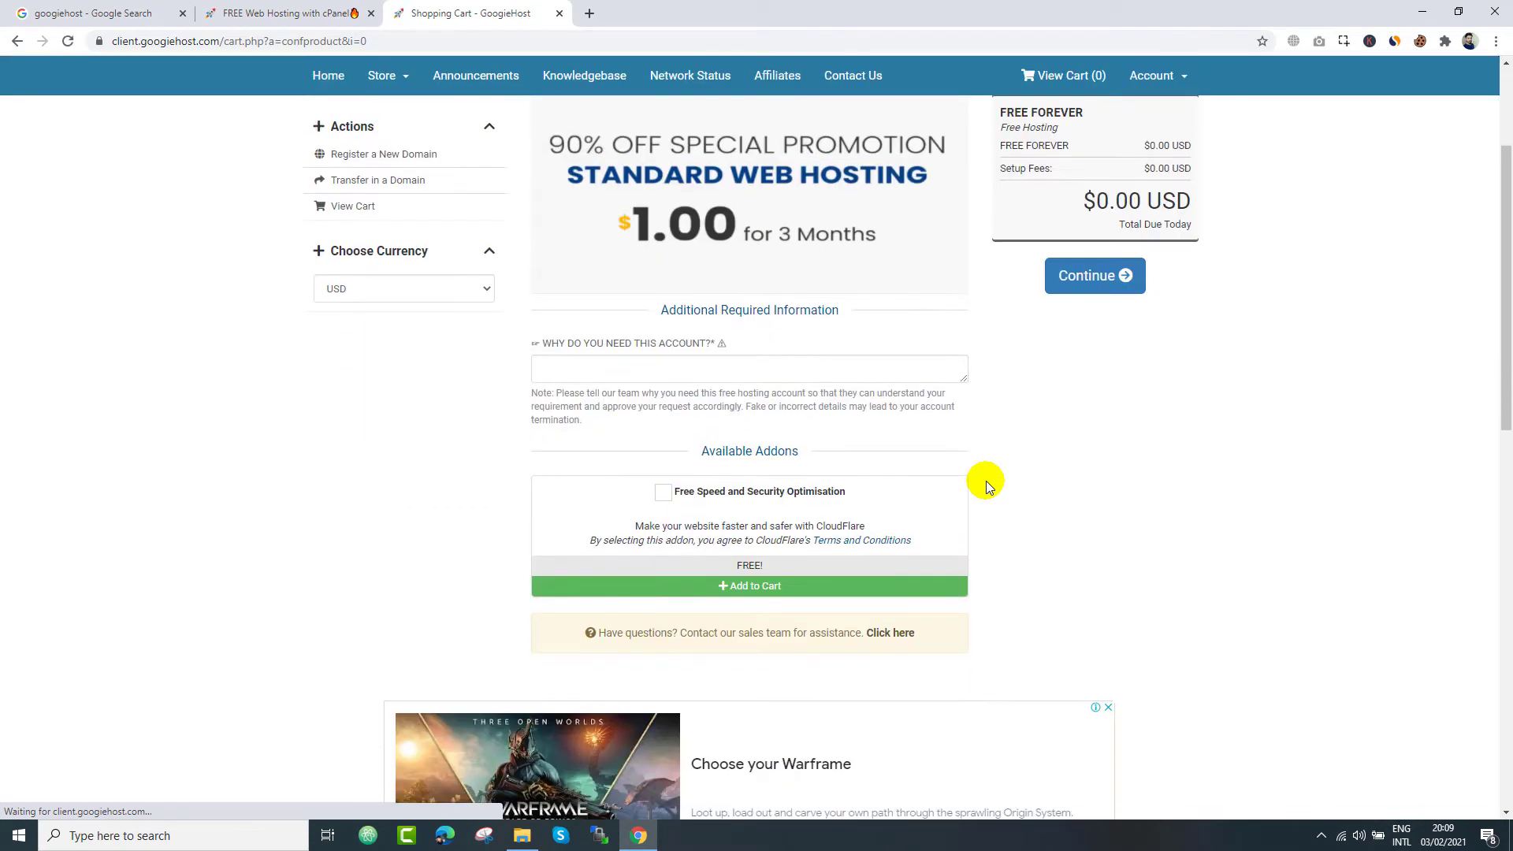
{"action": "left_click", "coordinate": [664, 494]}
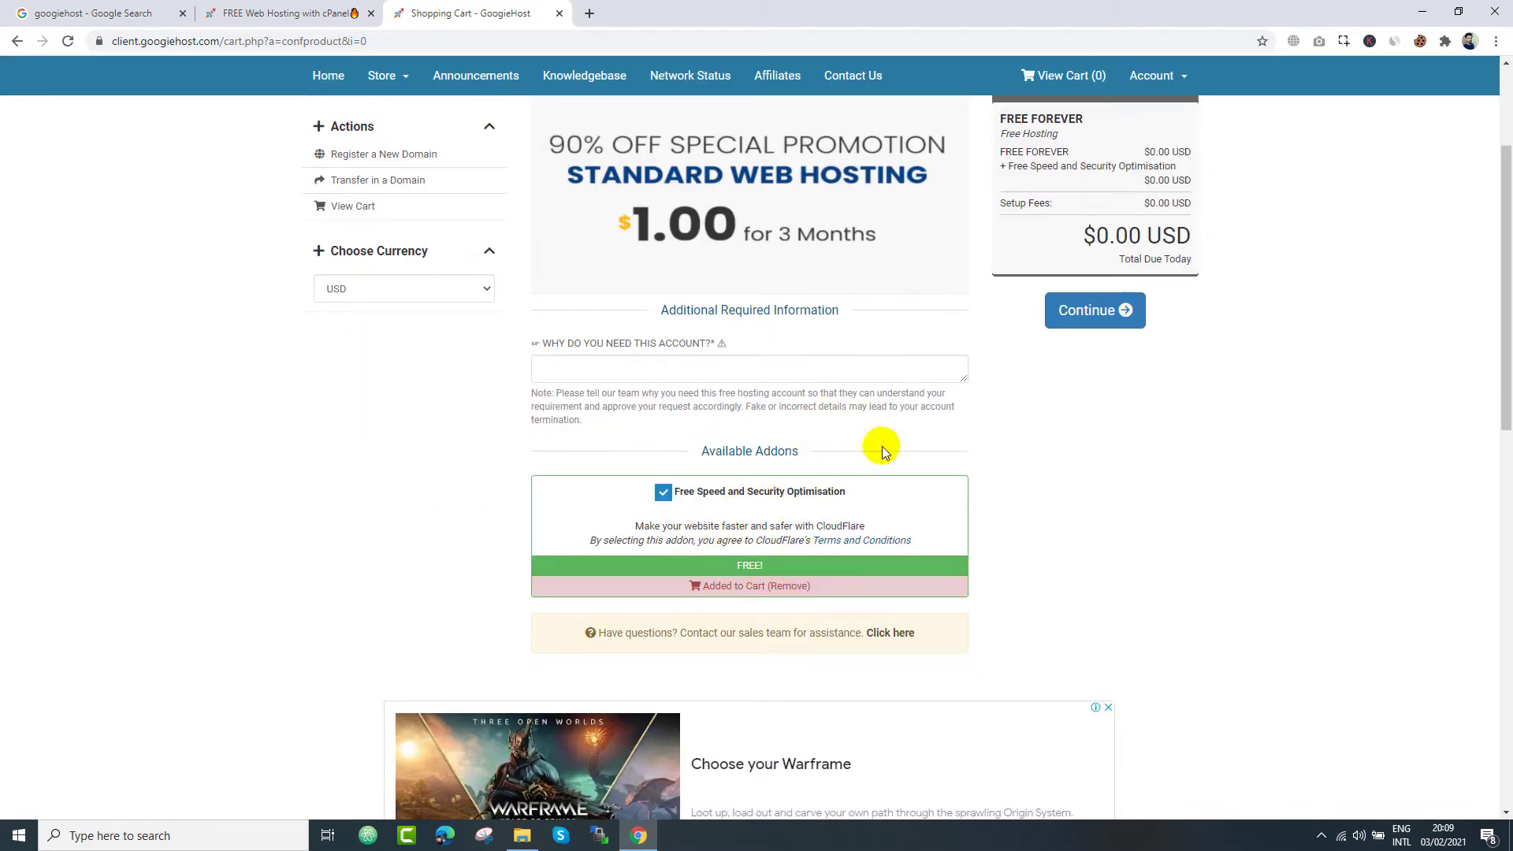
{"action": "left_click", "coordinate": [663, 491]}
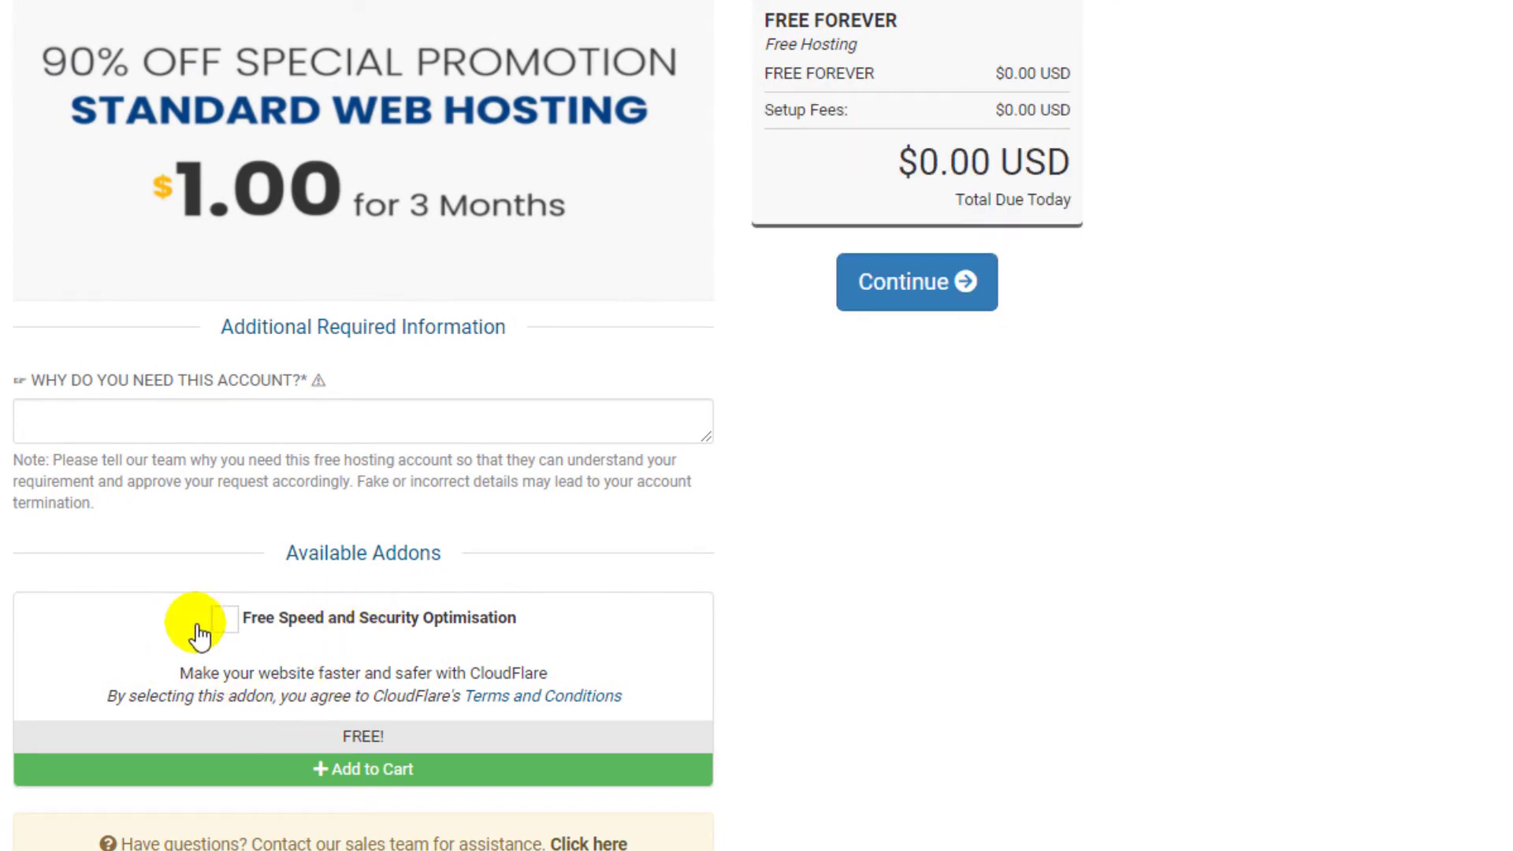
{"action": "left_click", "coordinate": [224, 621]}
- Fill in why the account is needed and continue to the order review
{"action": "scroll", "coordinate": [934, 551], "scroll_direction": "up", "scroll_amount": 3}
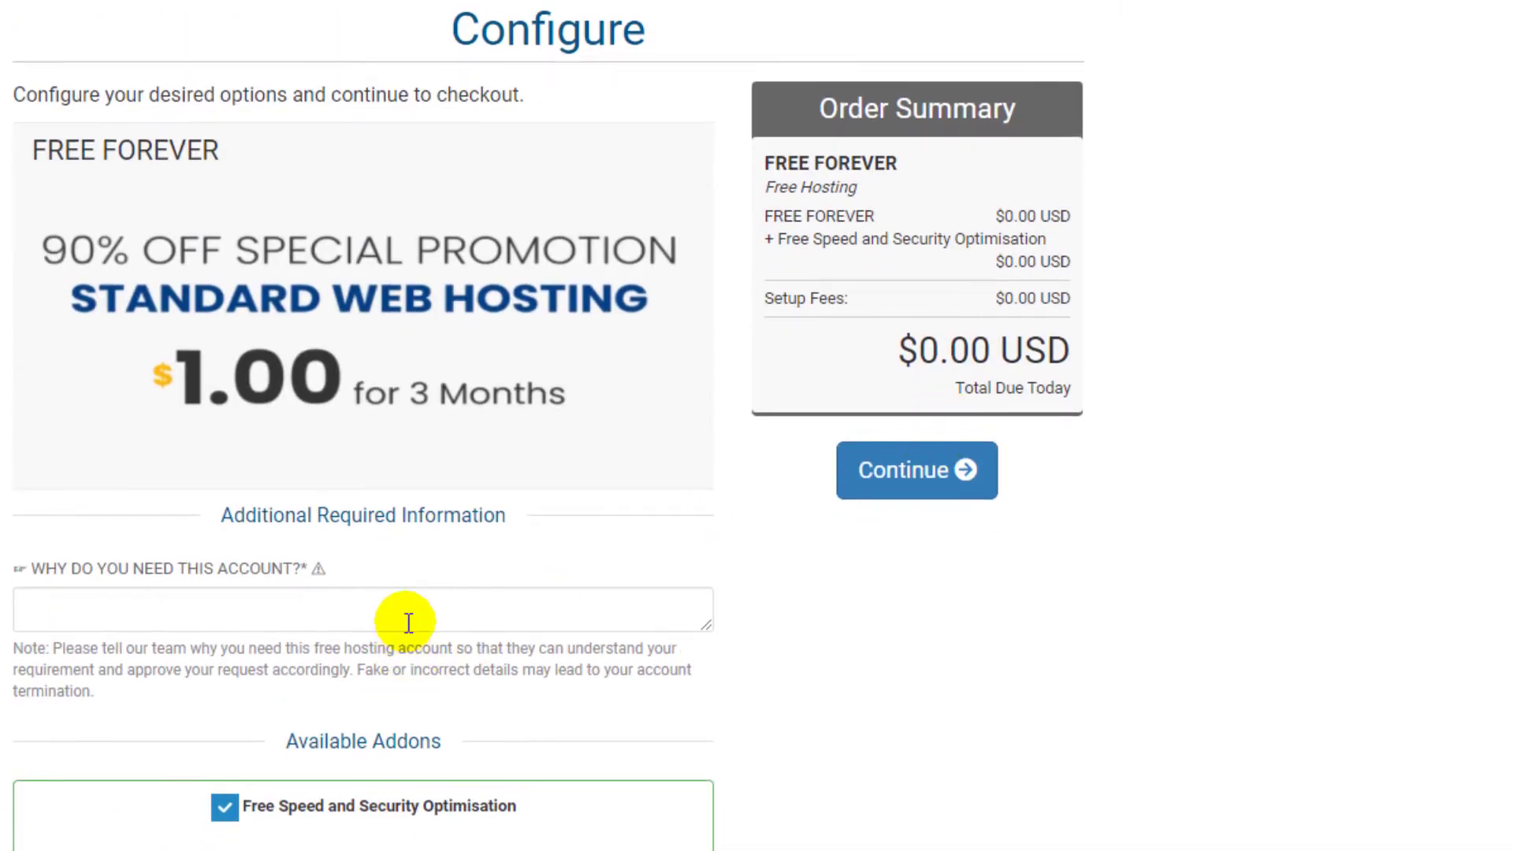
{"action": "left_click", "coordinate": [412, 623]}
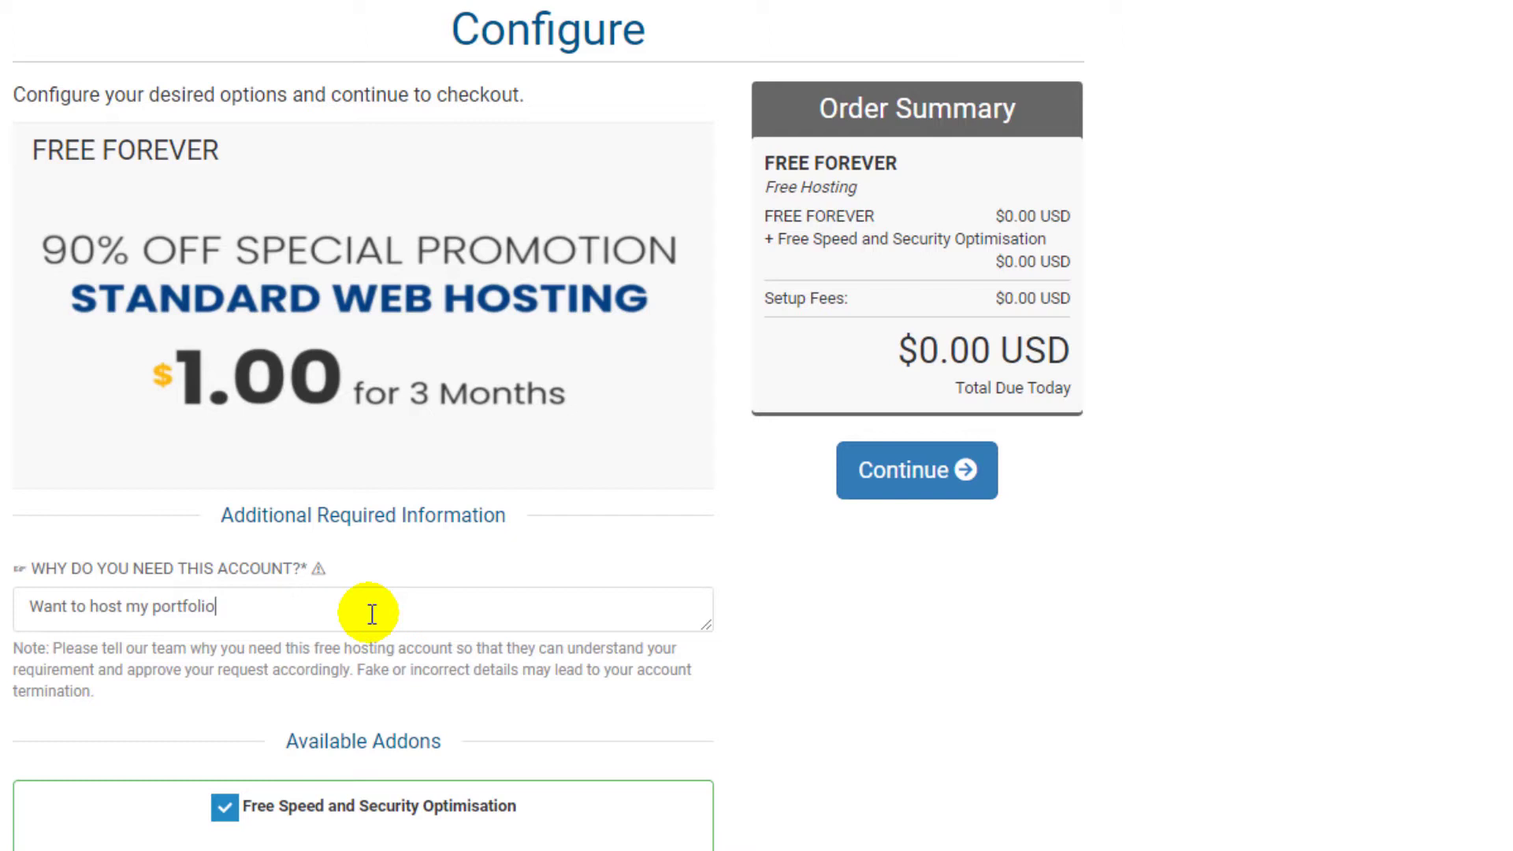
{"action": "left_click", "coordinate": [996, 473]}
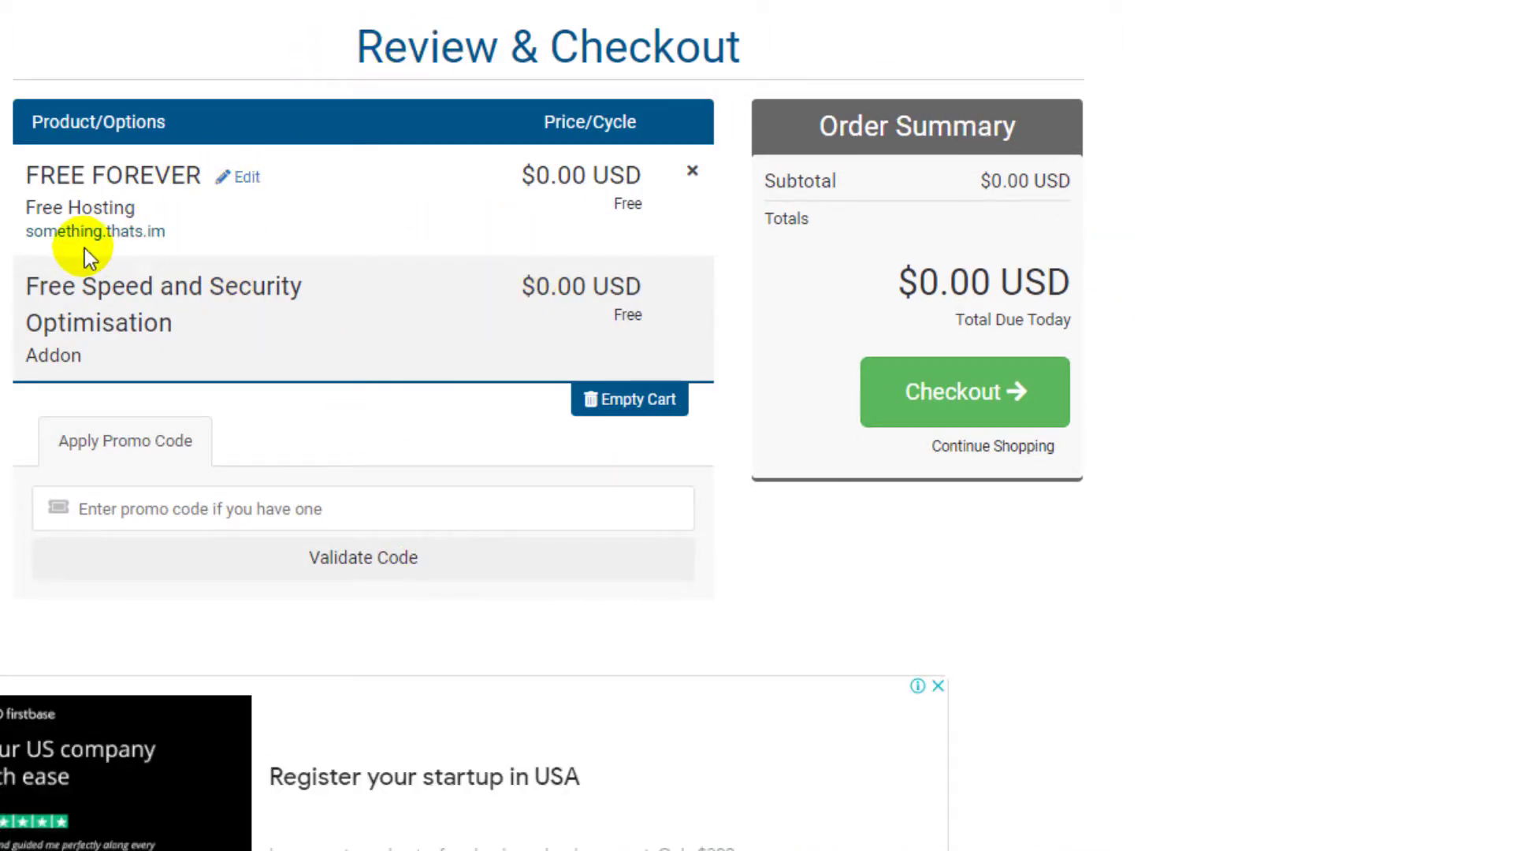
- Confirm something.thats.im at $0.00 USD, proceed to checkout and autofill the billing details
{"action": "left_click_drag", "start_coordinate": [26, 232], "coordinate": [168, 230]}
{"action": "left_click", "coordinate": [319, 204]}
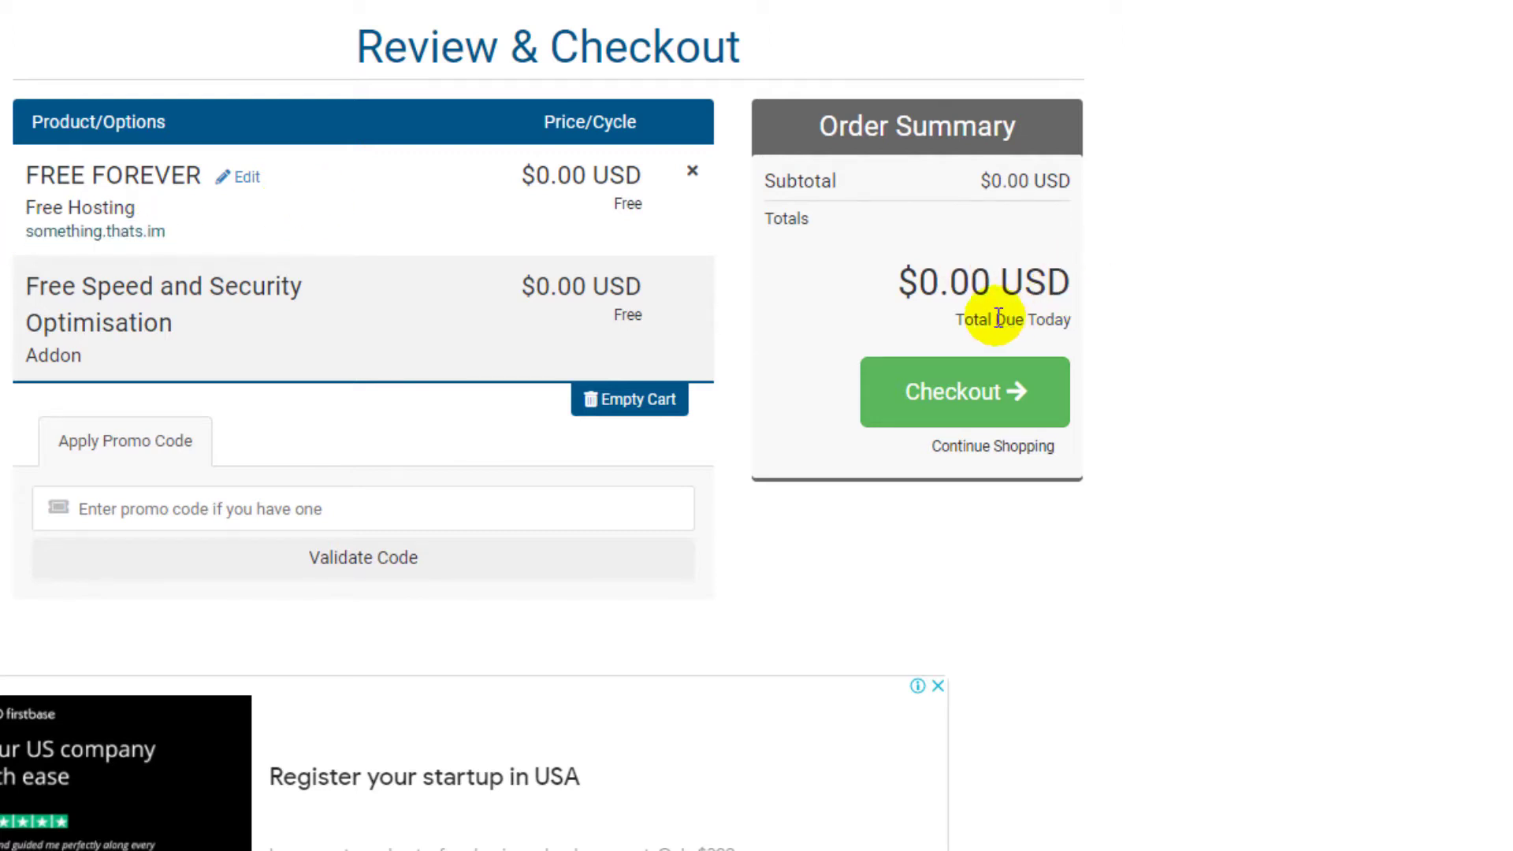
{"action": "left_click_drag", "start_coordinate": [915, 283], "coordinate": [1052, 276]}
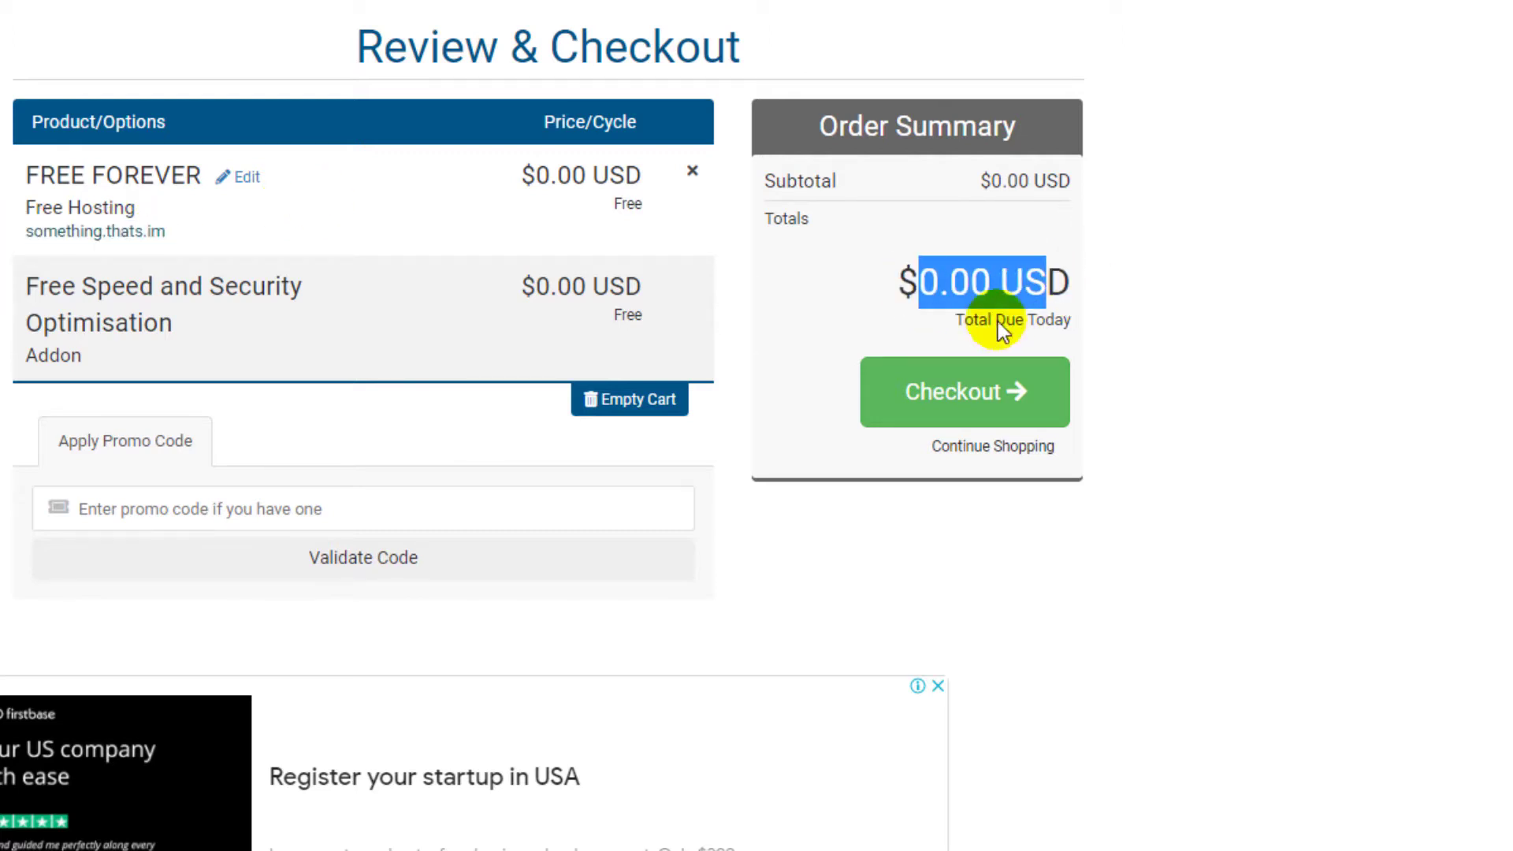
{"action": "left_click", "coordinate": [946, 401]}
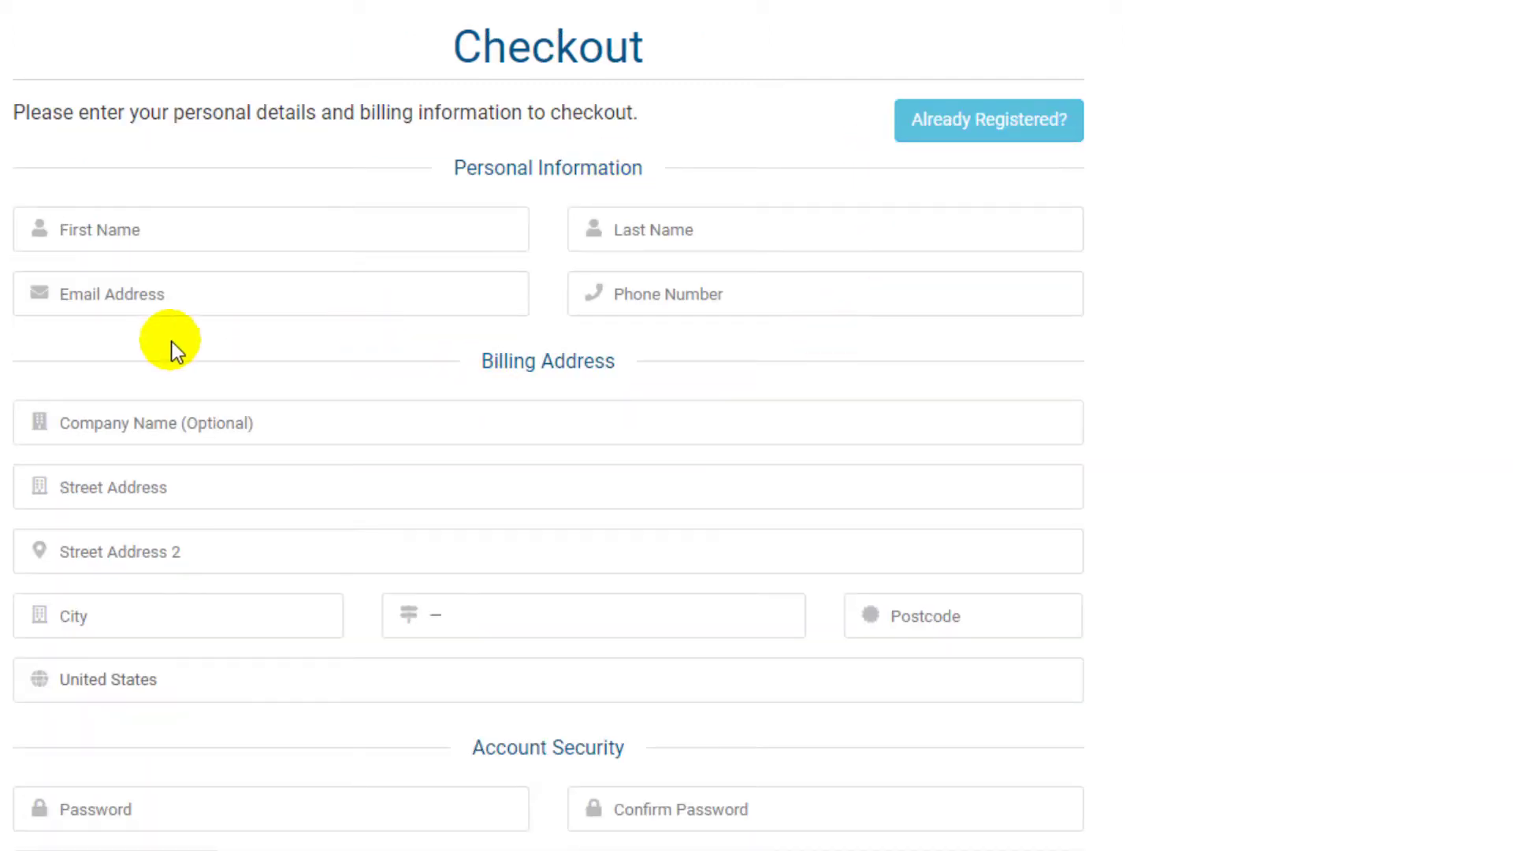
{"action": "left_click", "coordinate": [277, 229]}
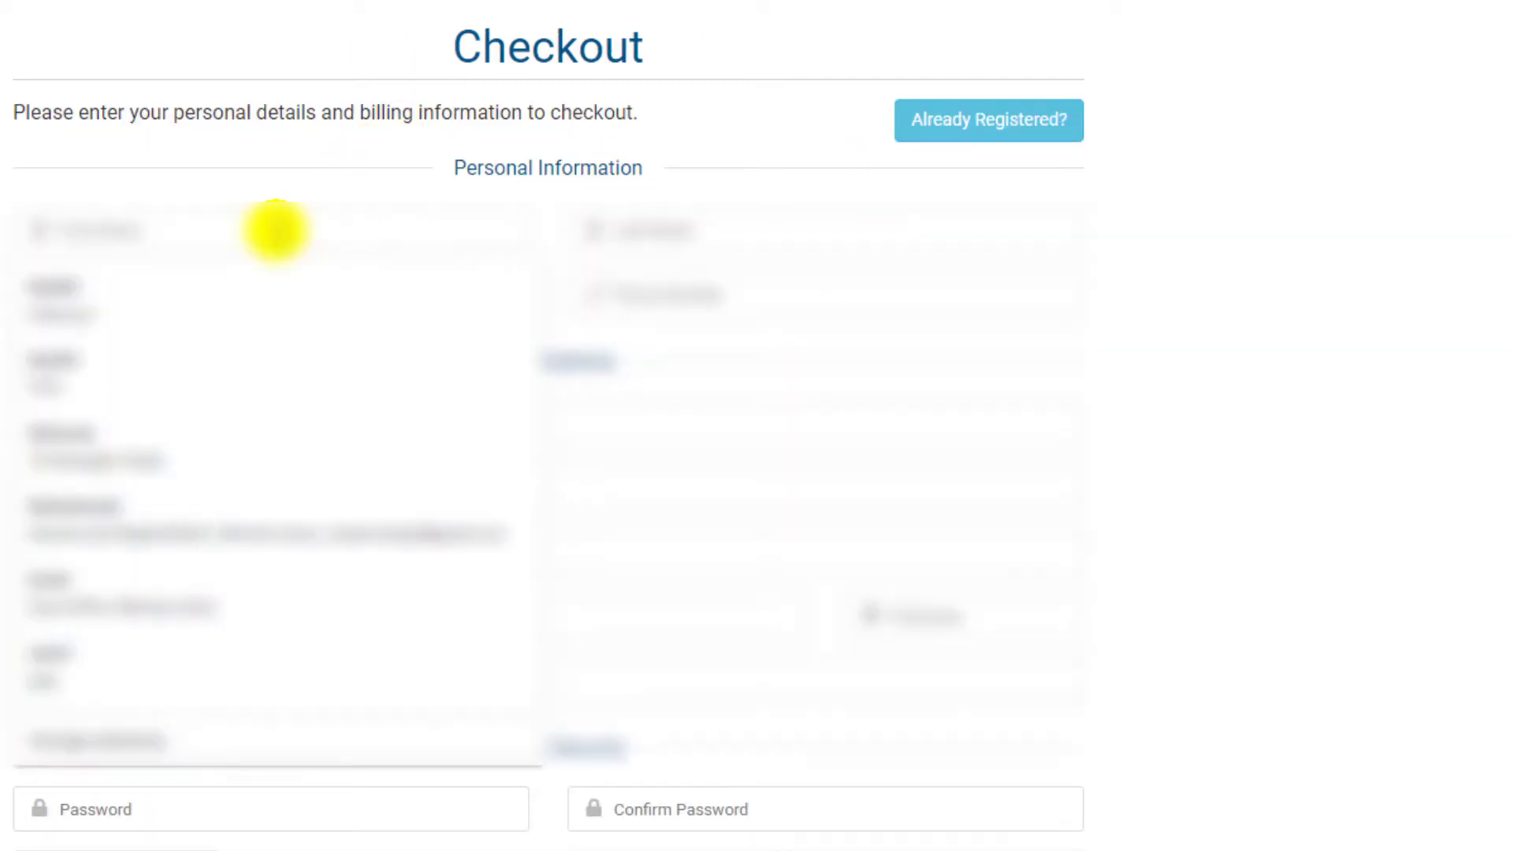
{"action": "left_click", "coordinate": [192, 295]}
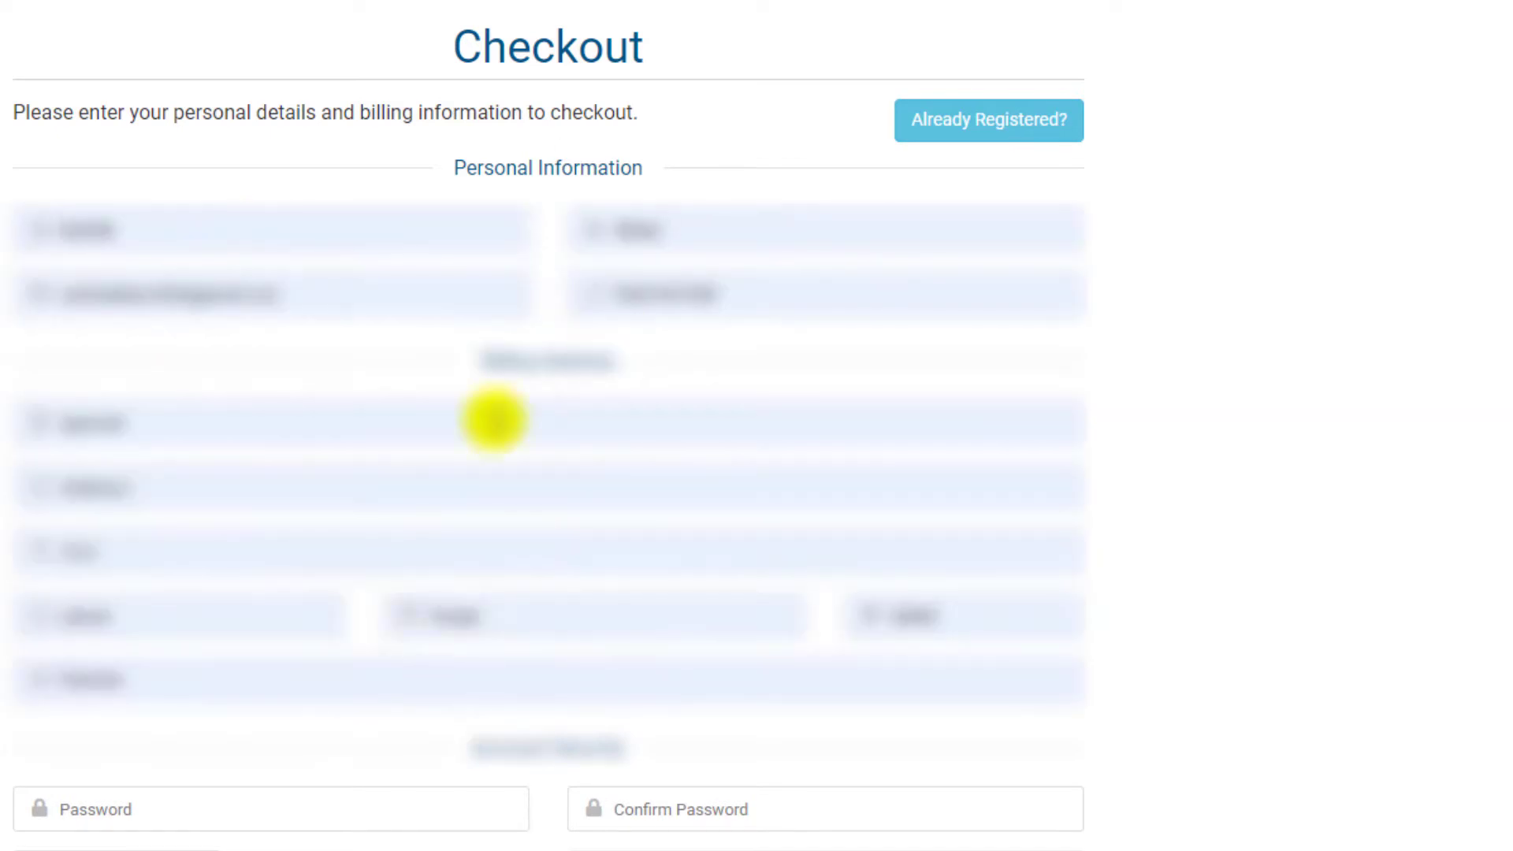
{"action": "scroll", "coordinate": [291, 444], "scroll_direction": "down", "scroll_amount": 9}
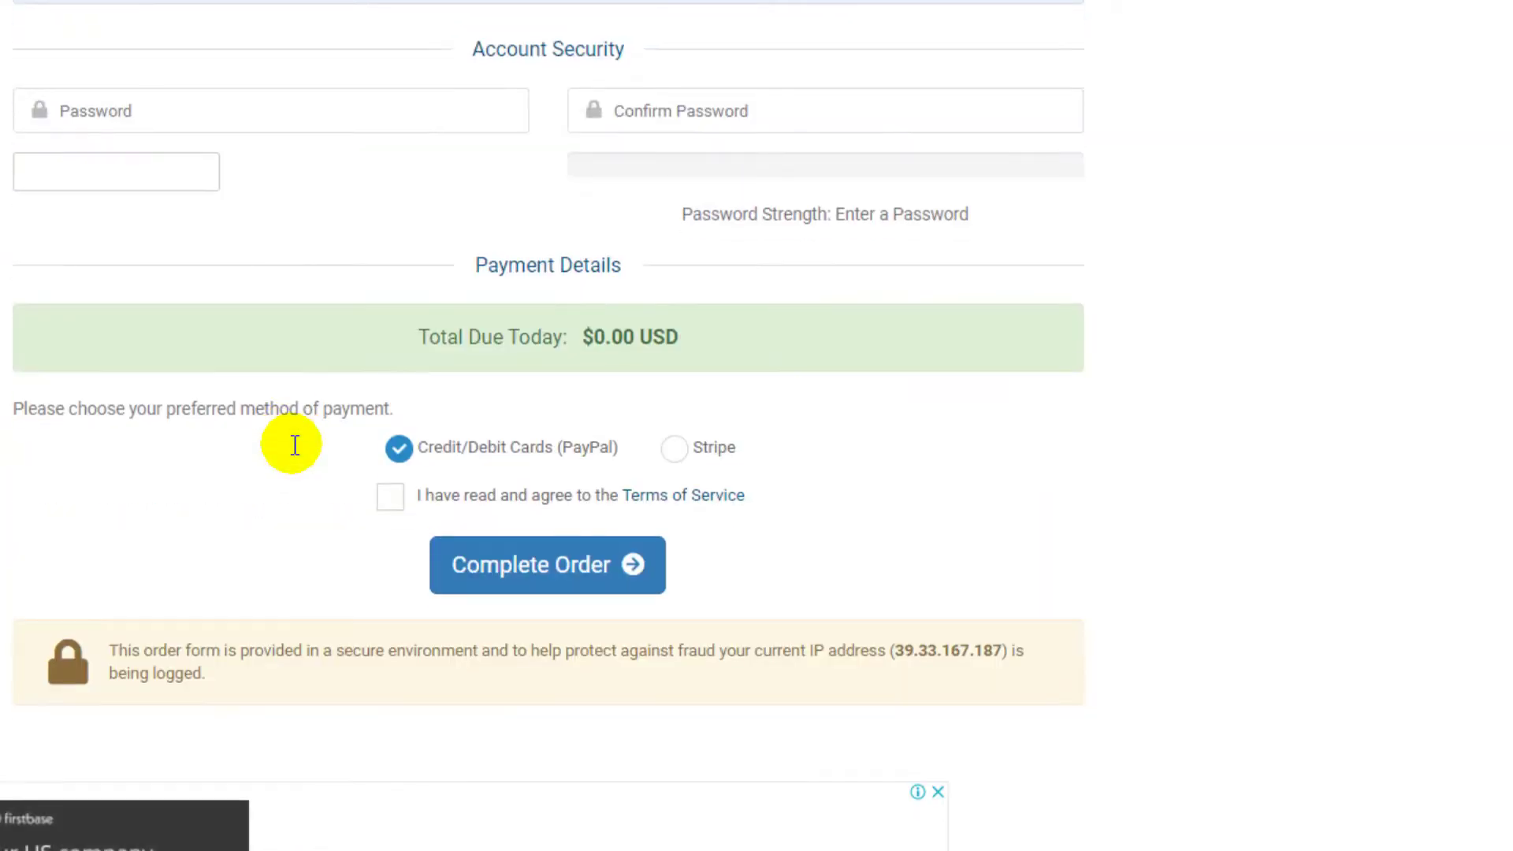
- Set and confirm the account password, accept the Terms of Service and complete the order
{"action": "left_click", "coordinate": [272, 112]}
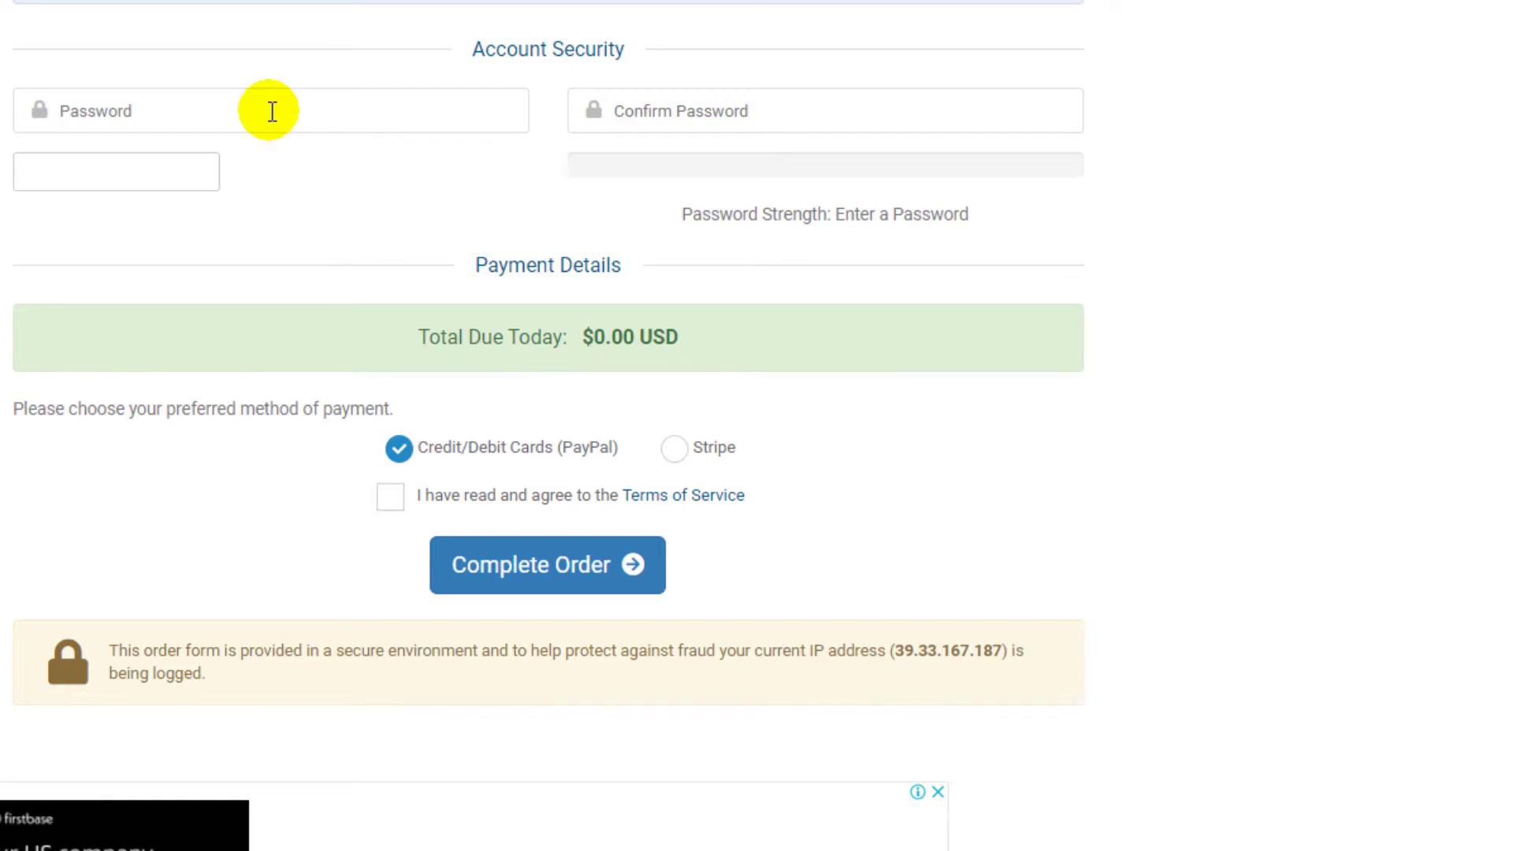
{"action": "type", "text": "•••••"}
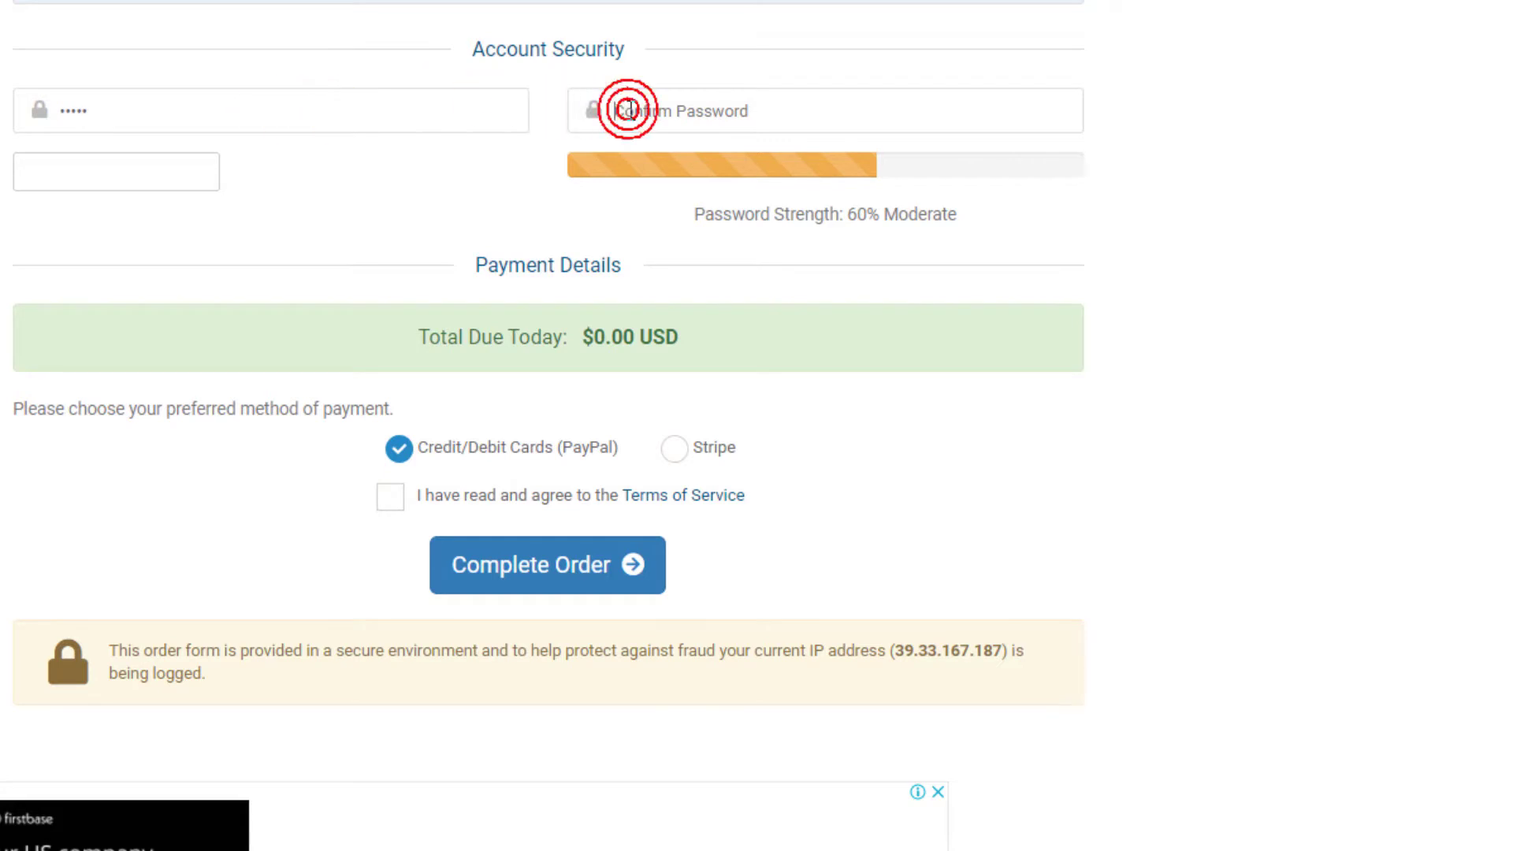
{"action": "left_click", "coordinate": [628, 110]}
{"action": "type", "text": "•"}
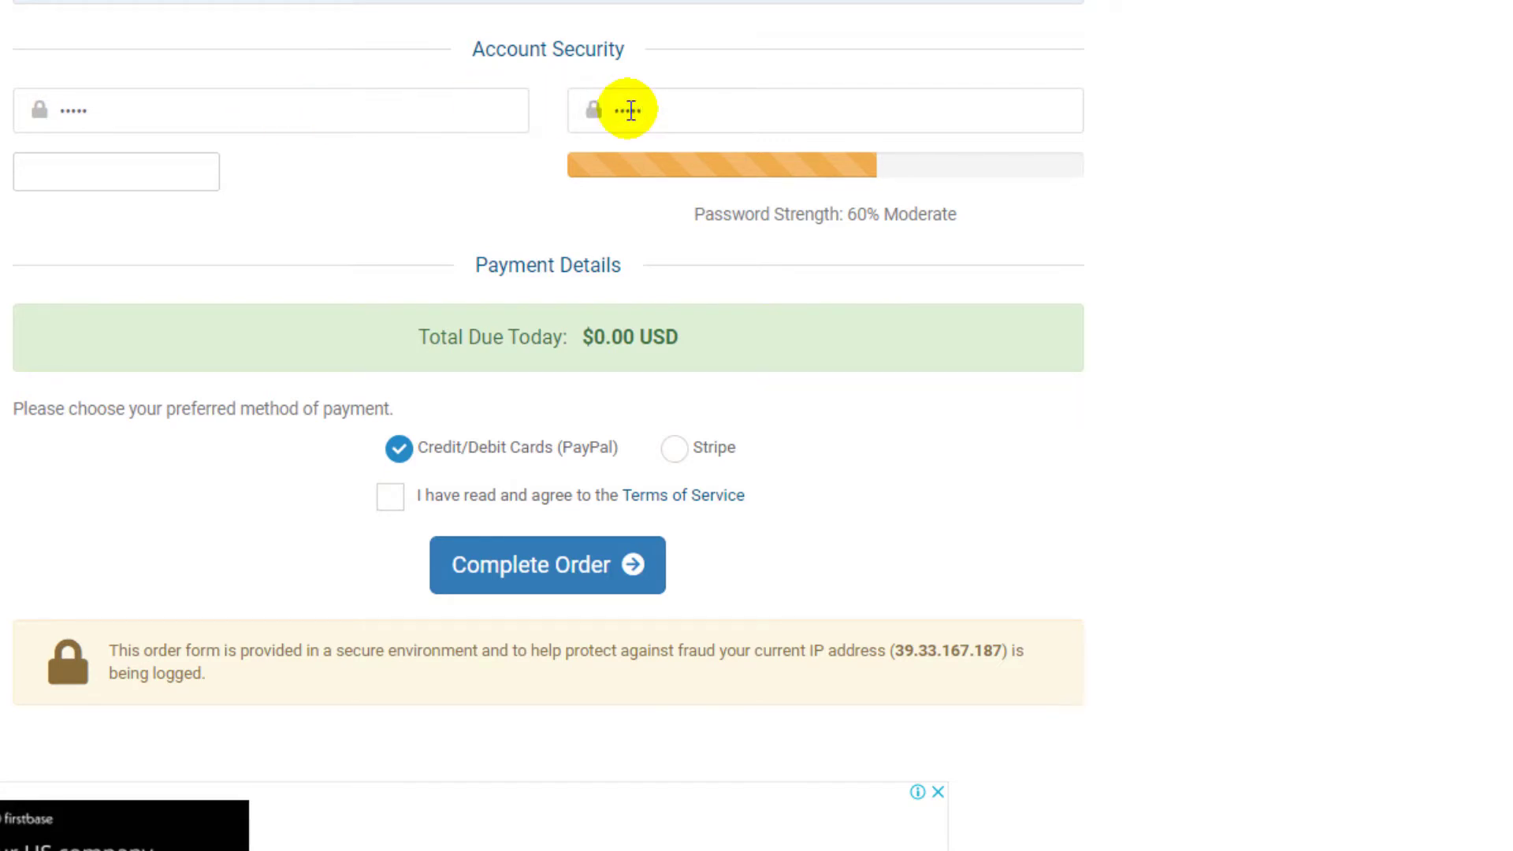
{"action": "type", "text": "••••"}
{"action": "left_click", "coordinate": [438, 182]}
{"action": "scroll", "coordinate": [360, 191], "scroll_direction": "down", "scroll_amount": 2}
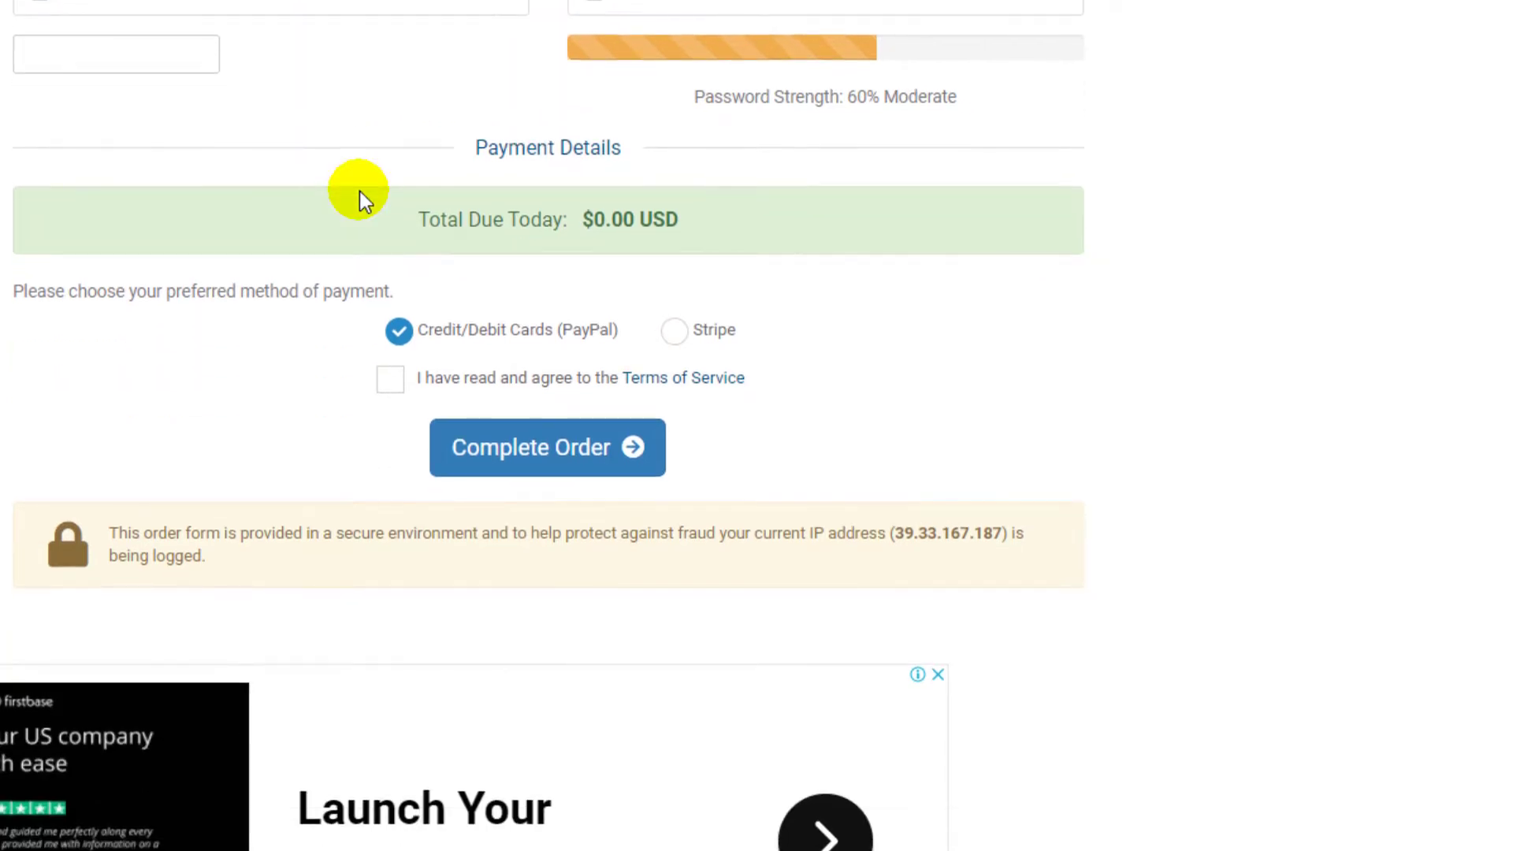
{"action": "left_click", "coordinate": [392, 379]}
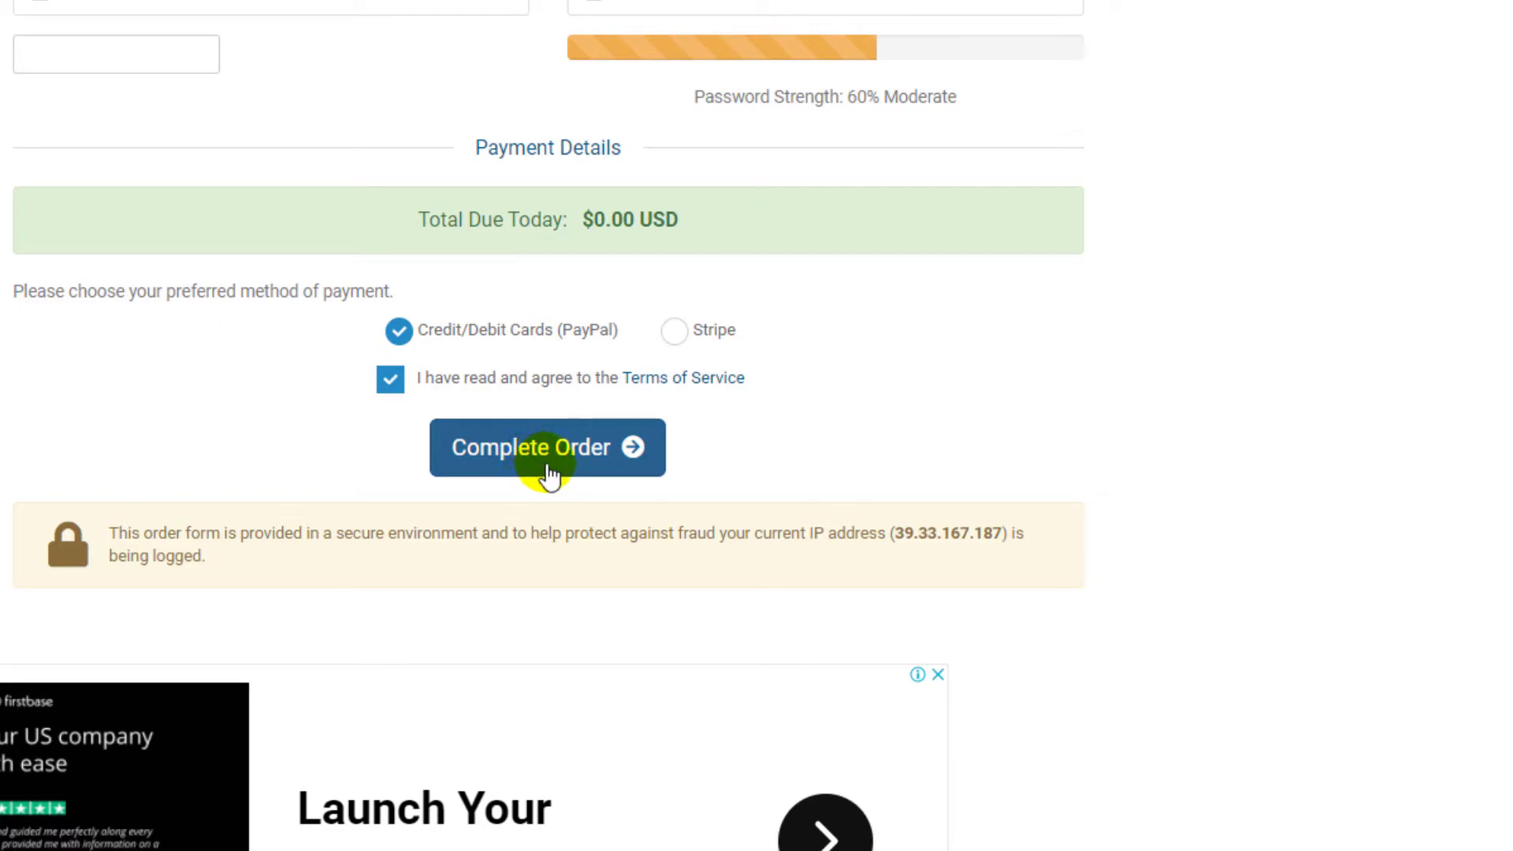
{"action": "left_click", "coordinate": [549, 473]}
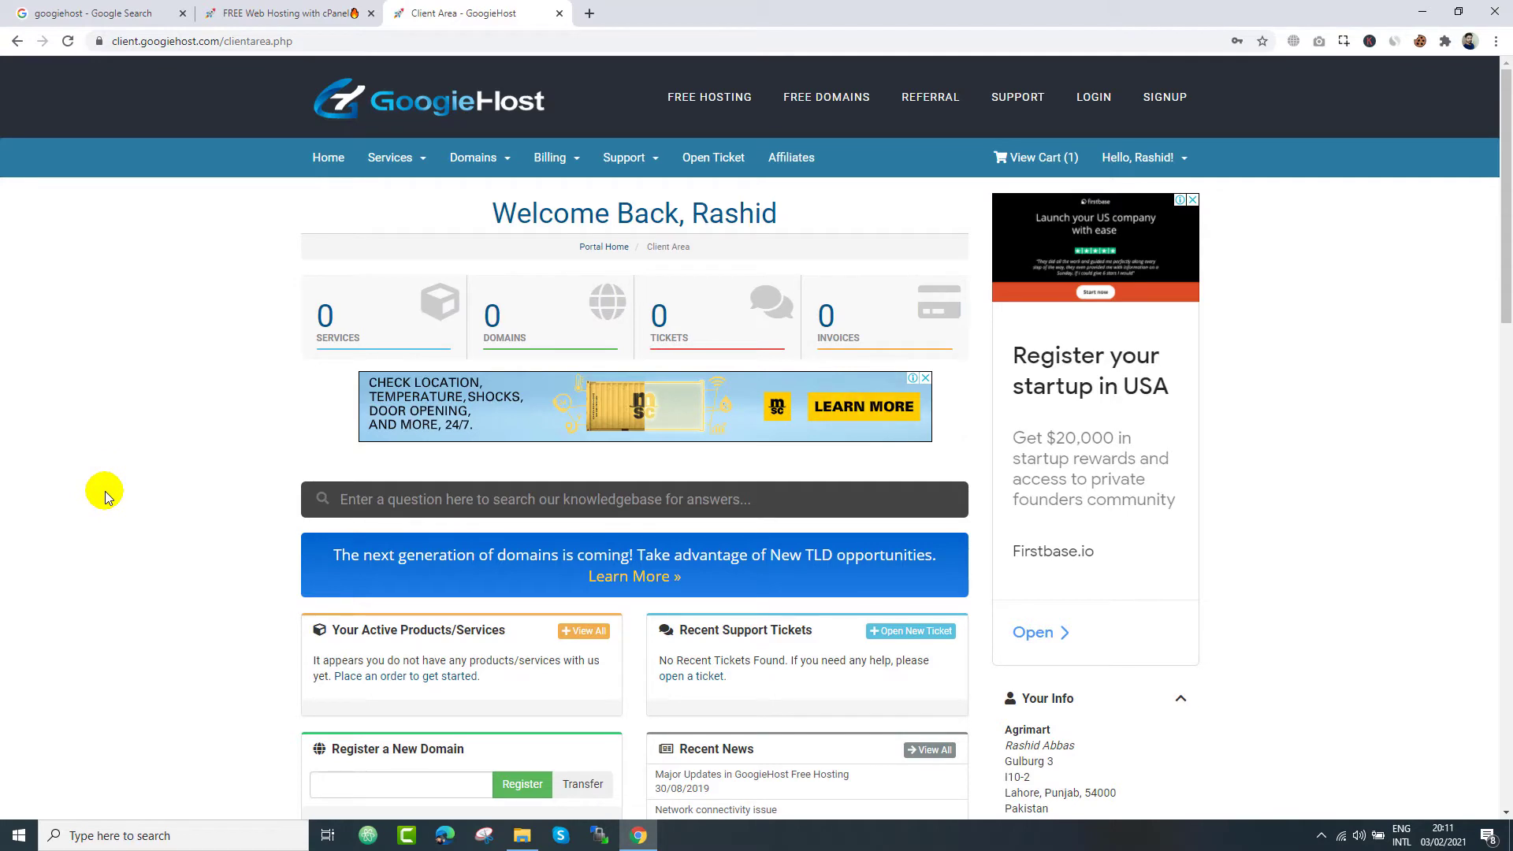
- Go to Services > My Services and the 1 SERVICES box to list something.thats.im
{"action": "left_click", "coordinate": [409, 166]}
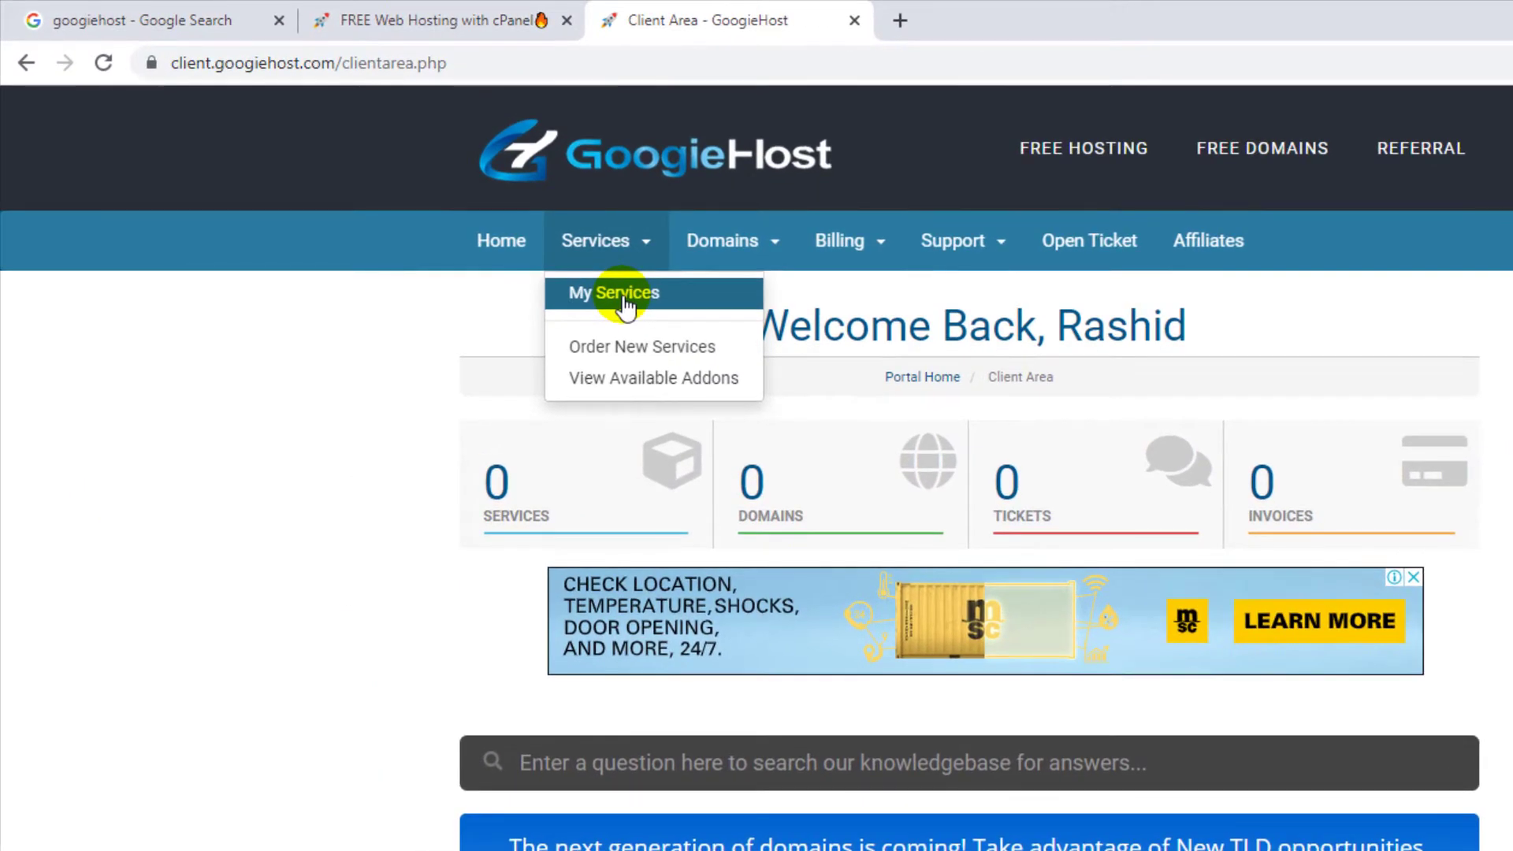
{"action": "left_click", "coordinate": [623, 298]}
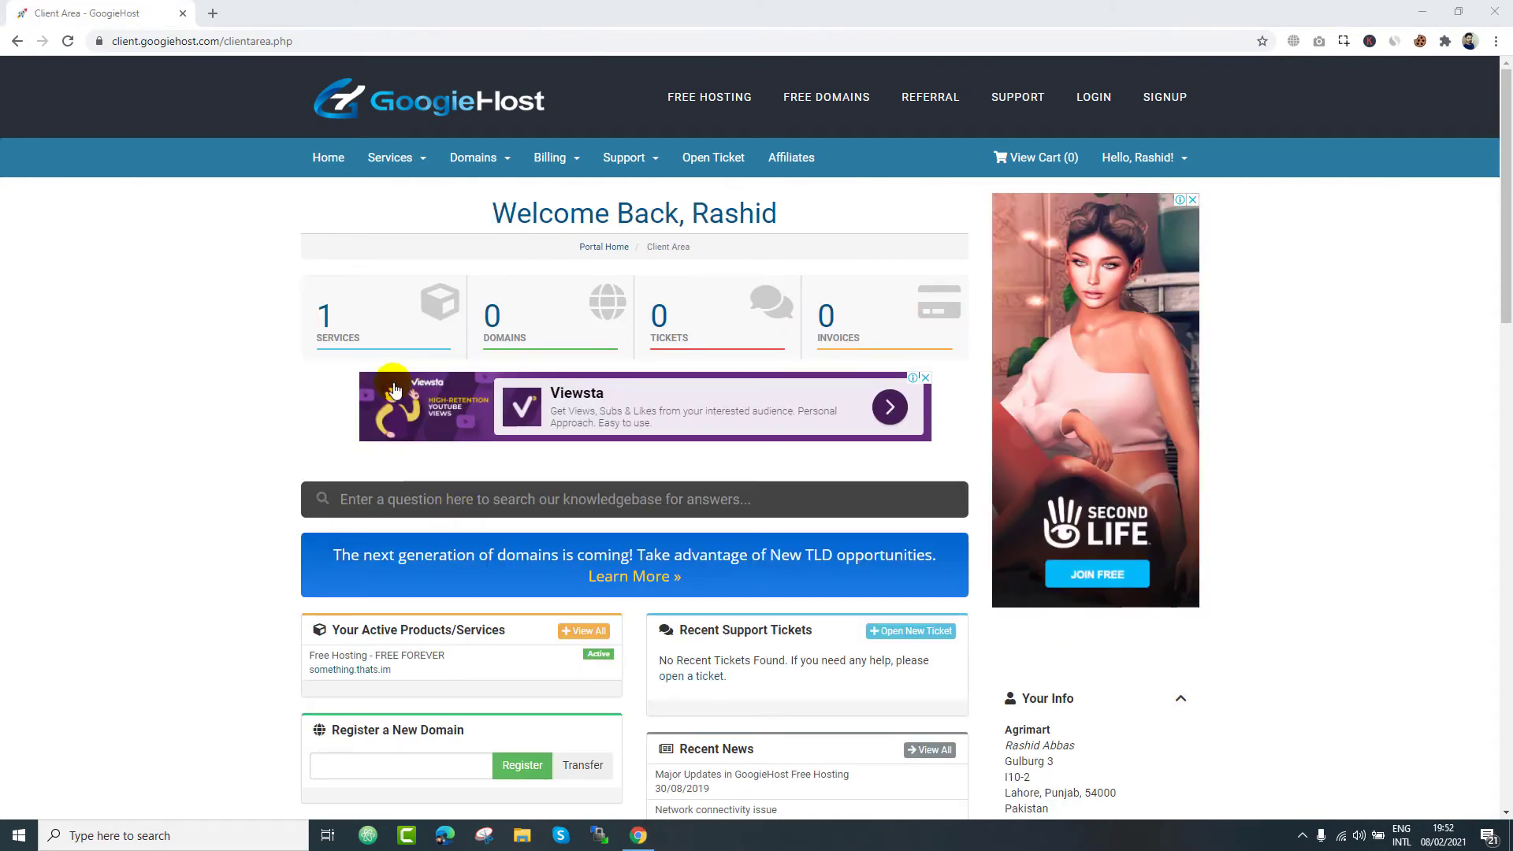
{"action": "left_click", "coordinate": [381, 319]}
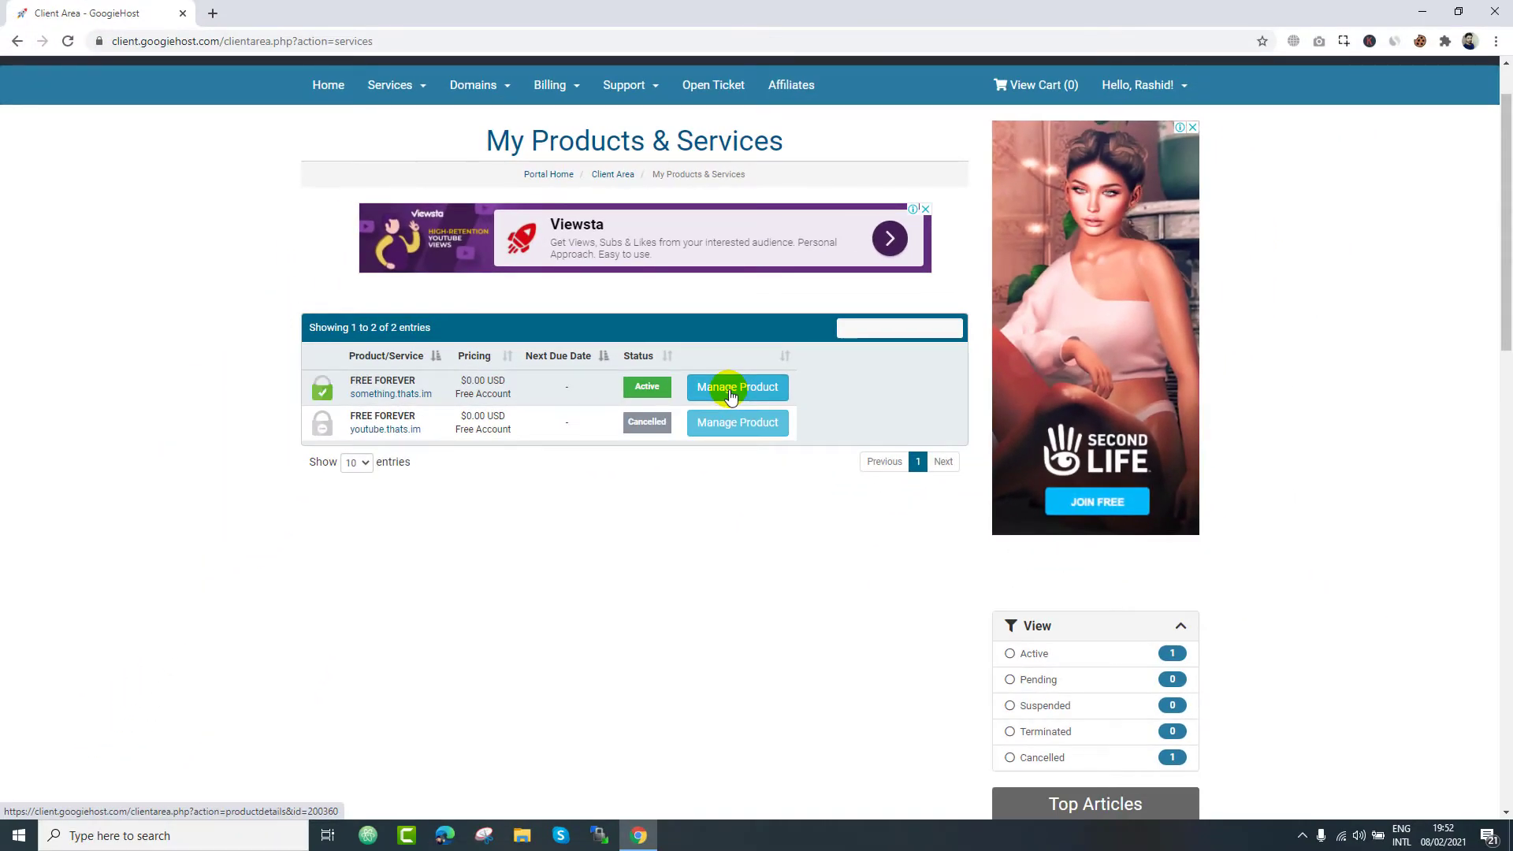
- Open SSL Certificates for something.thats.im and cancel the self-signed certificate form
{"action": "left_click", "coordinate": [730, 392]}
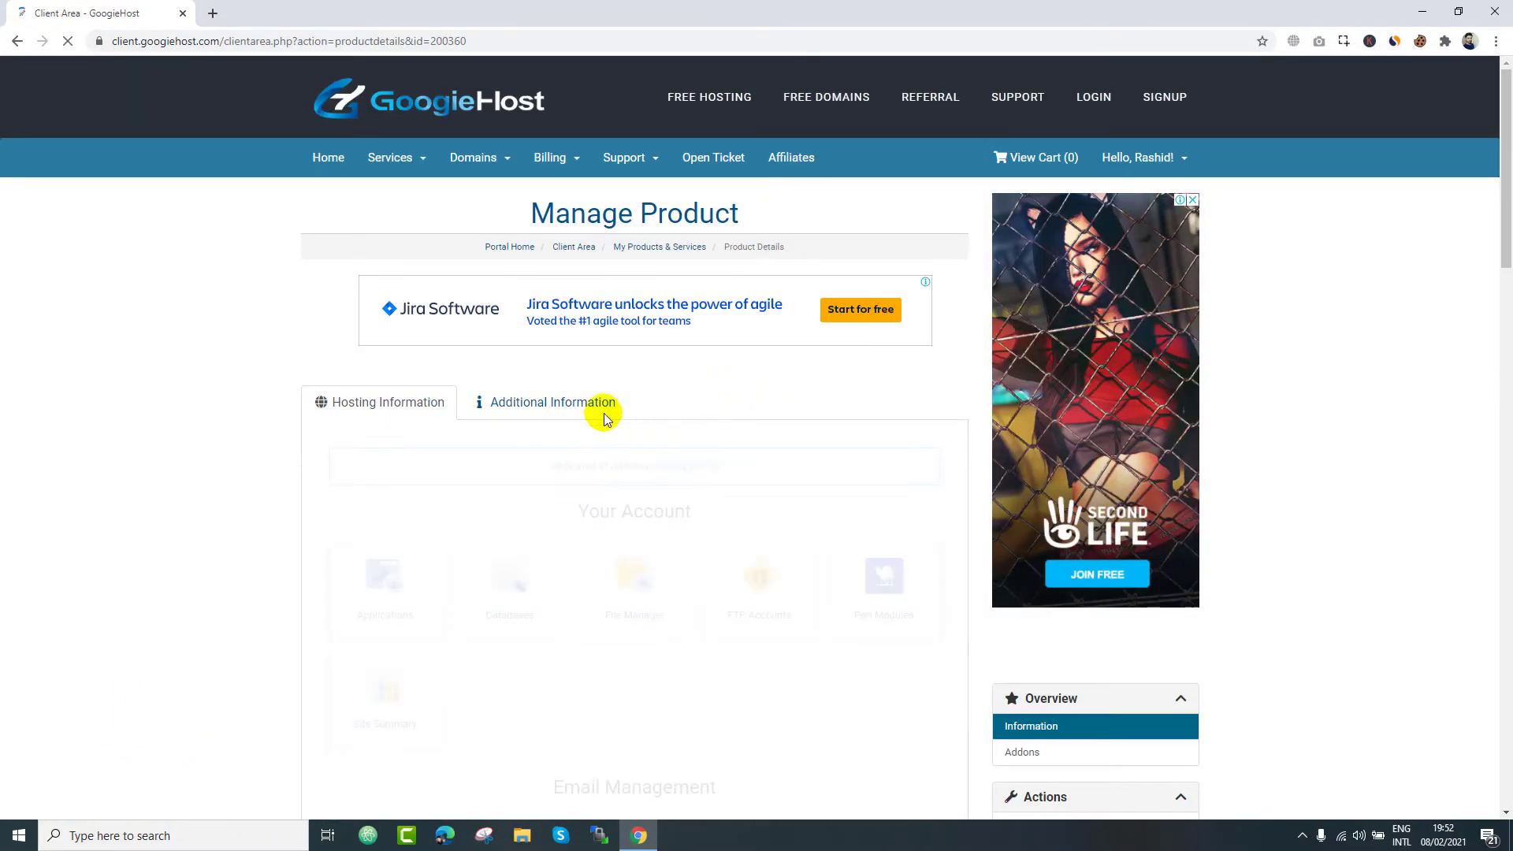
{"action": "scroll", "coordinate": [611, 494], "scroll_direction": "down", "scroll_amount": 6}
{"action": "scroll", "coordinate": [612, 494], "scroll_direction": "down", "scroll_amount": 1}
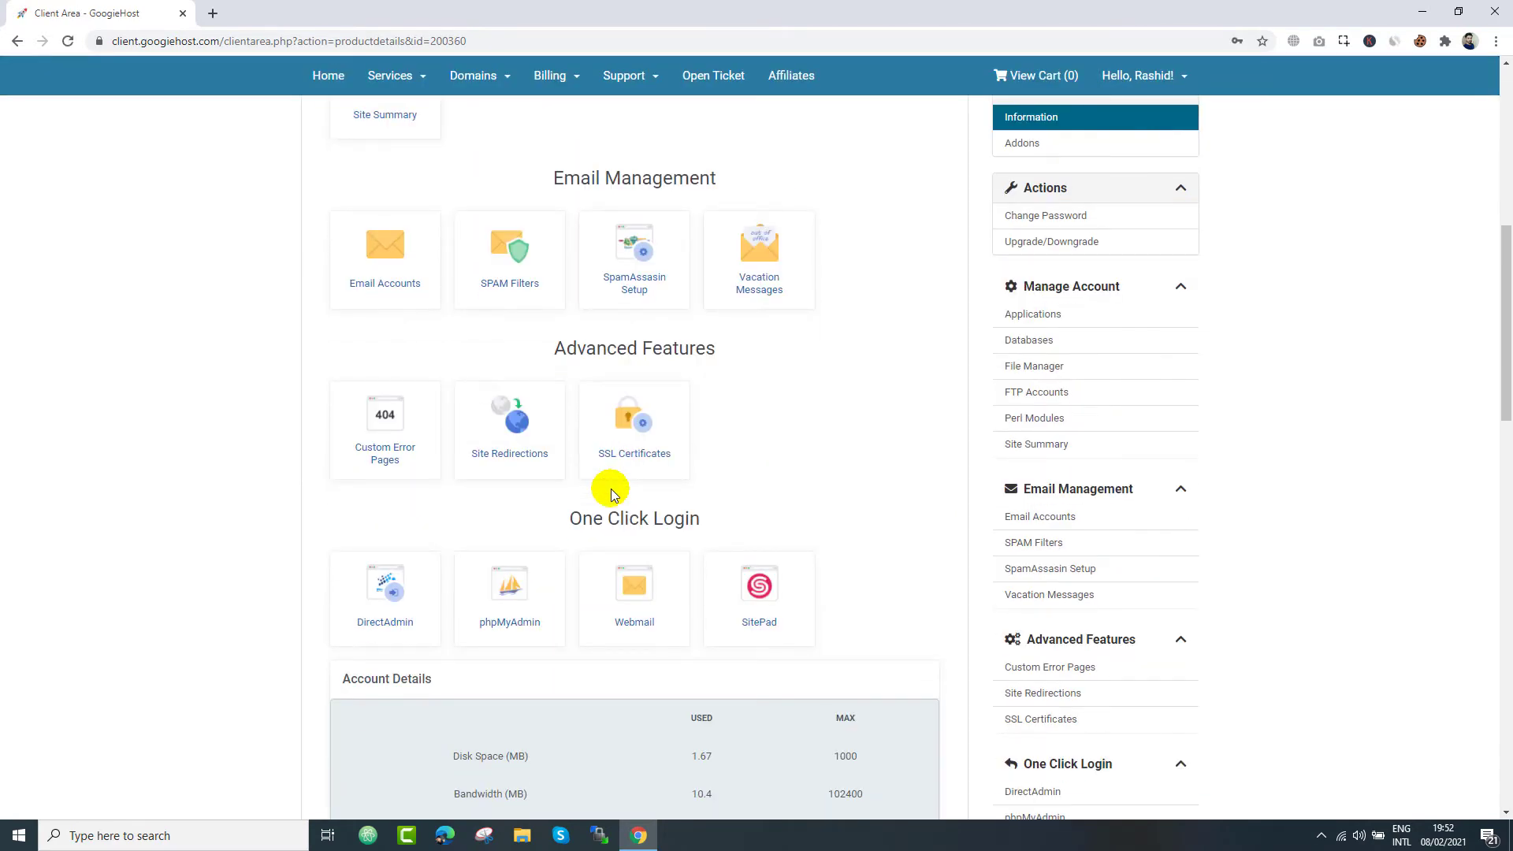
{"action": "left_click", "coordinate": [634, 446]}
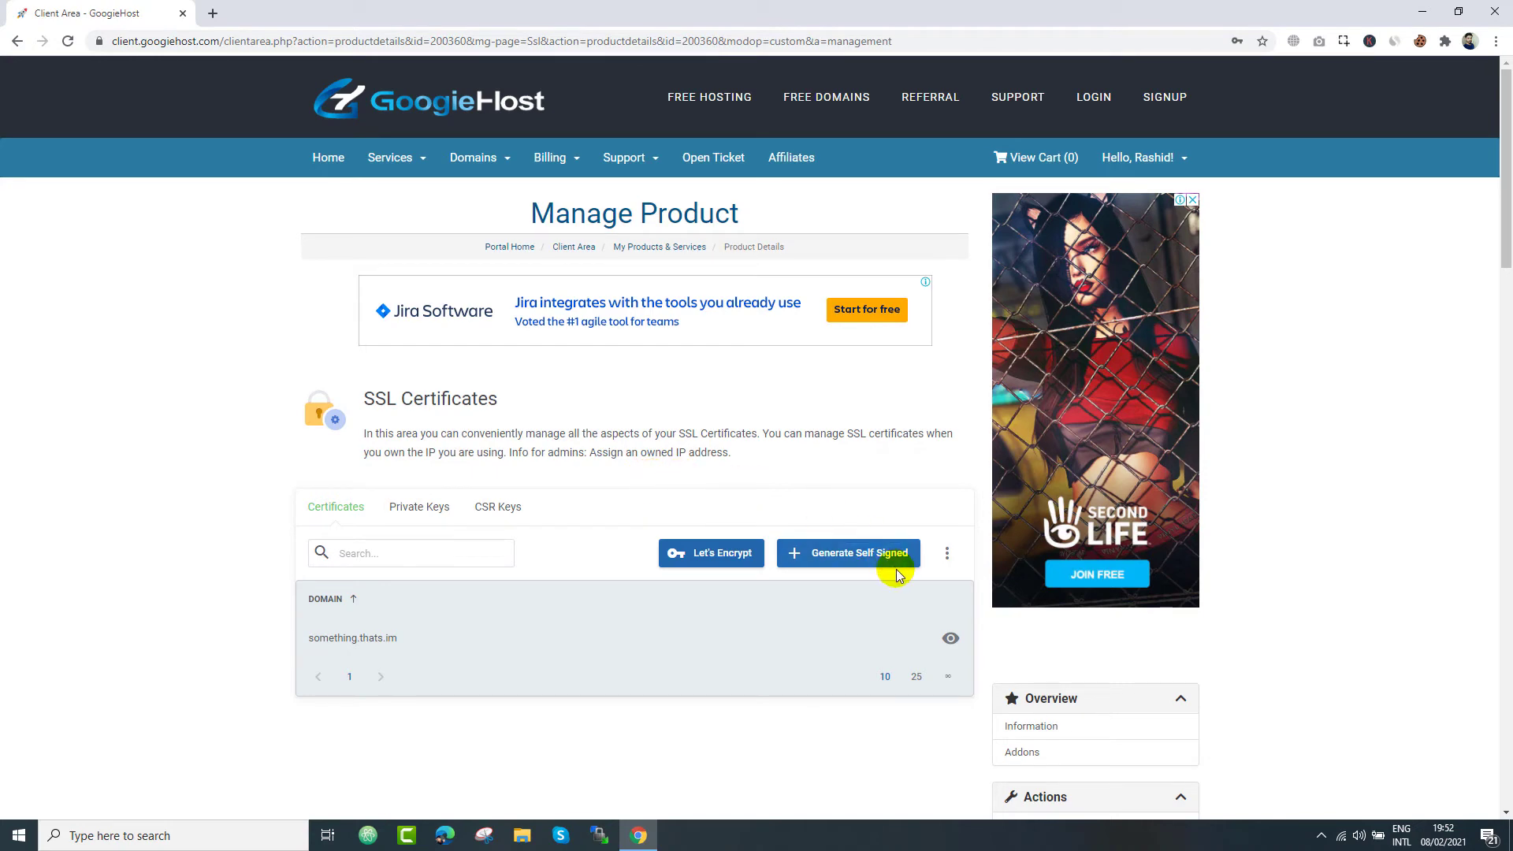
{"action": "left_click", "coordinate": [871, 556]}
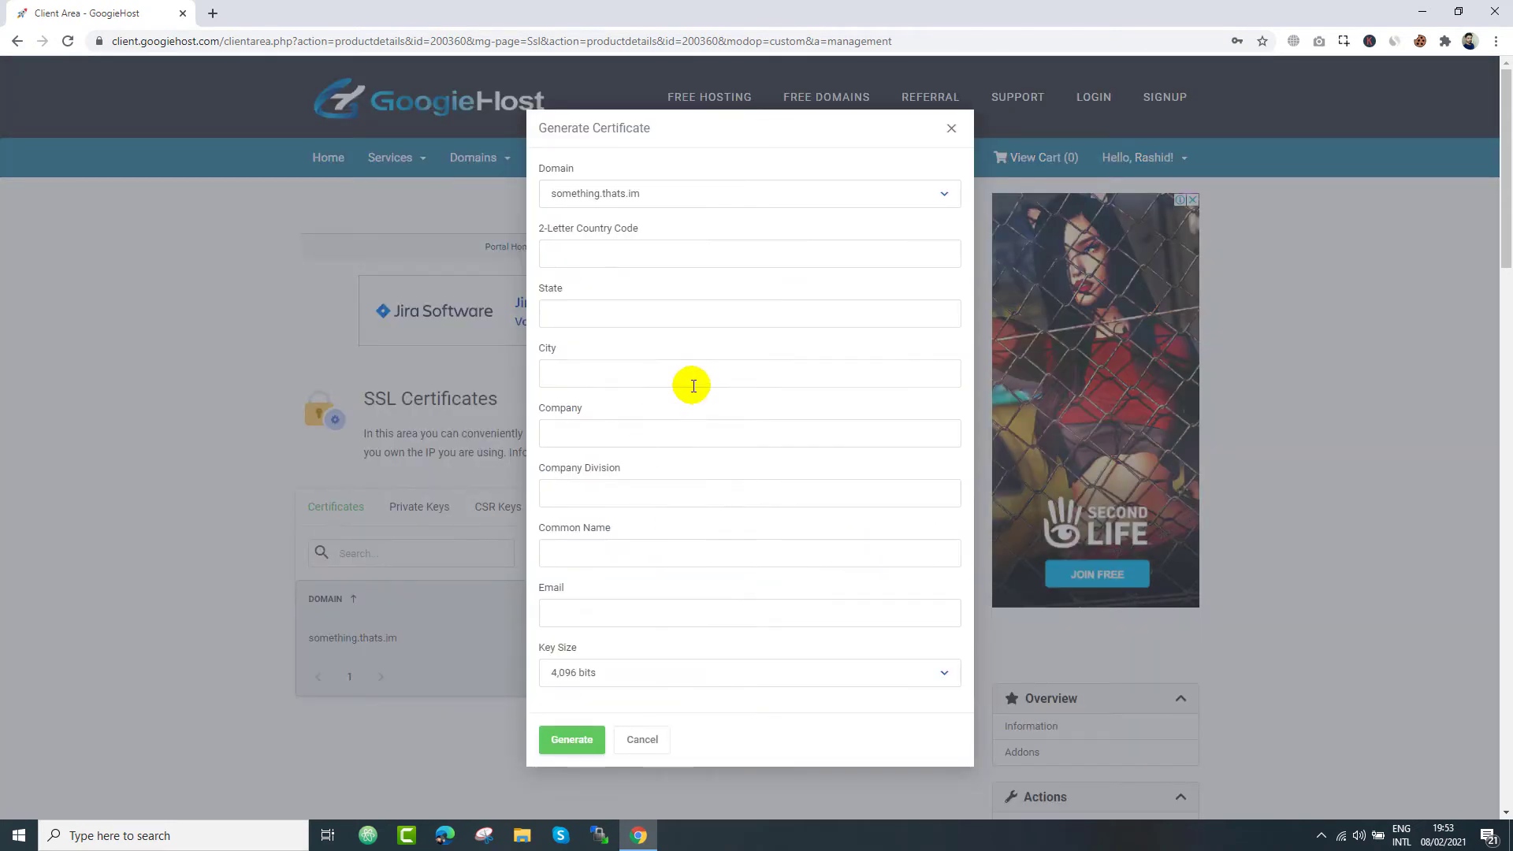
{"action": "scroll", "coordinate": [608, 352], "scroll_direction": "down", "scroll_amount": 2}
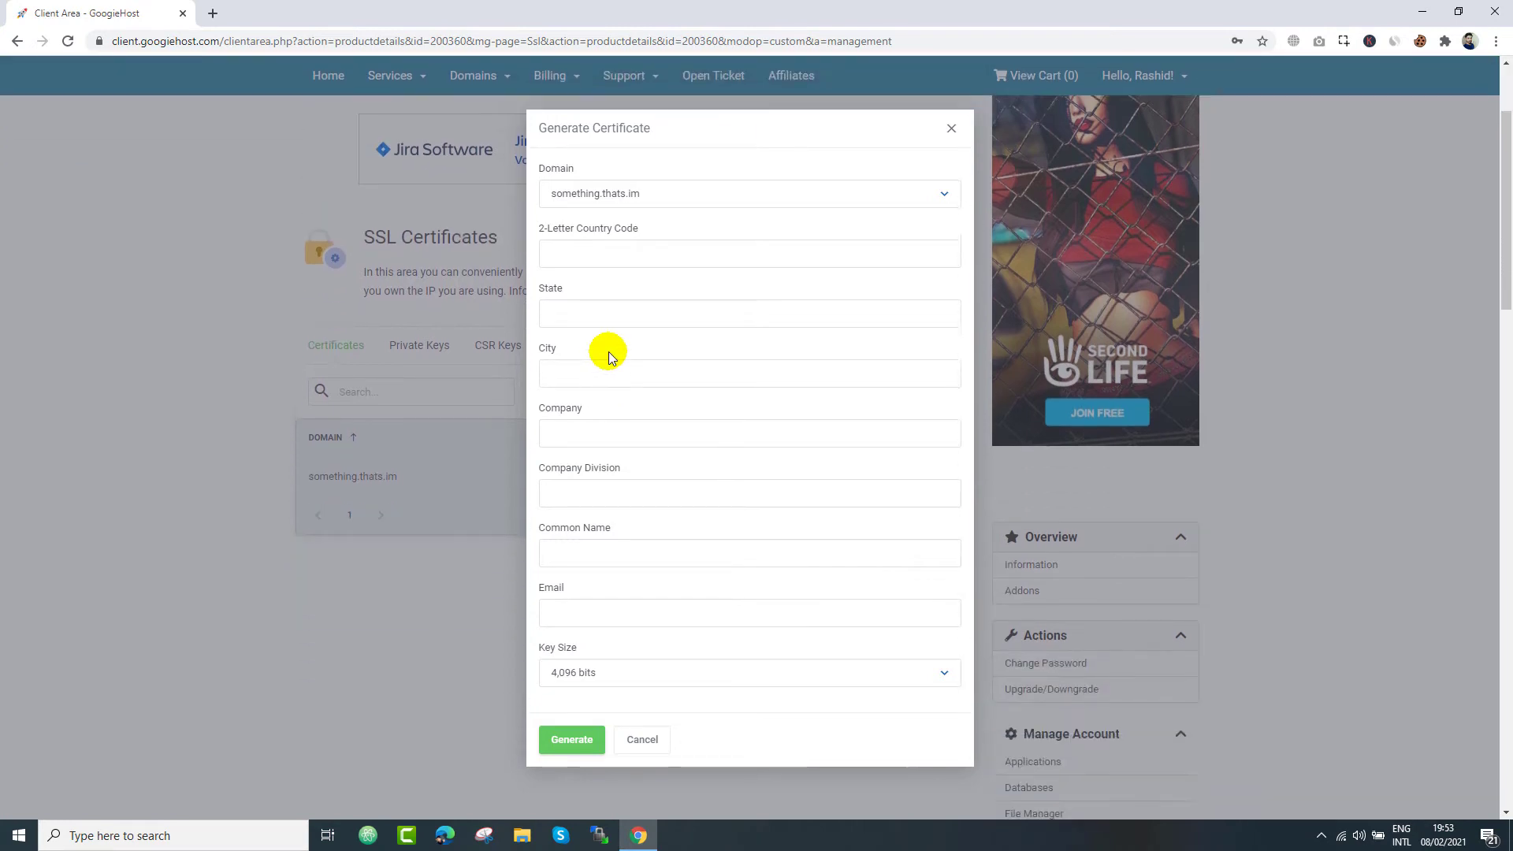
{"action": "left_click", "coordinate": [628, 742]}
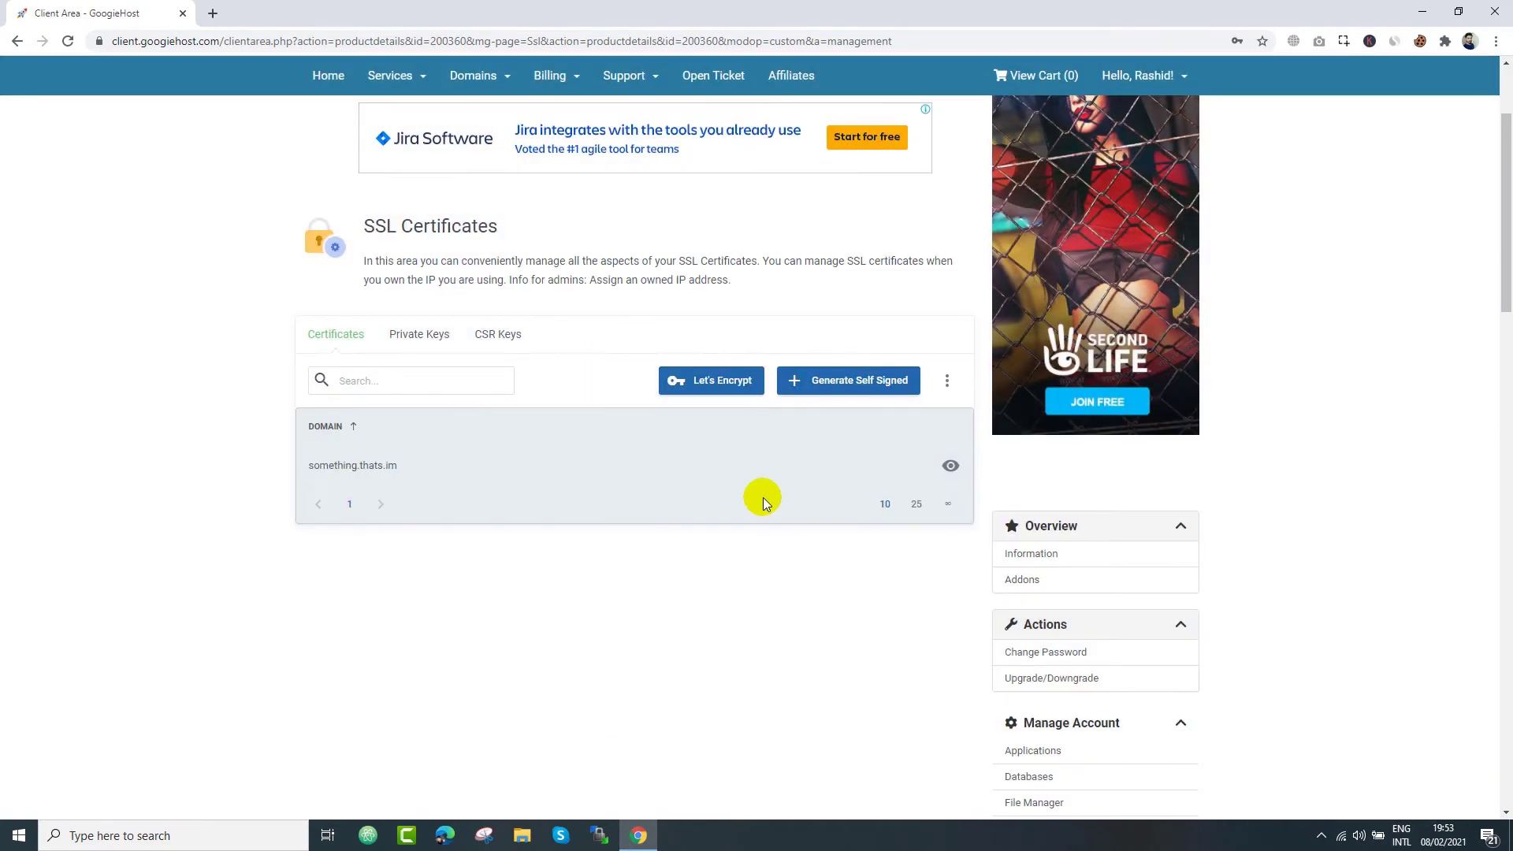
{"action": "left_click", "coordinate": [719, 381]}
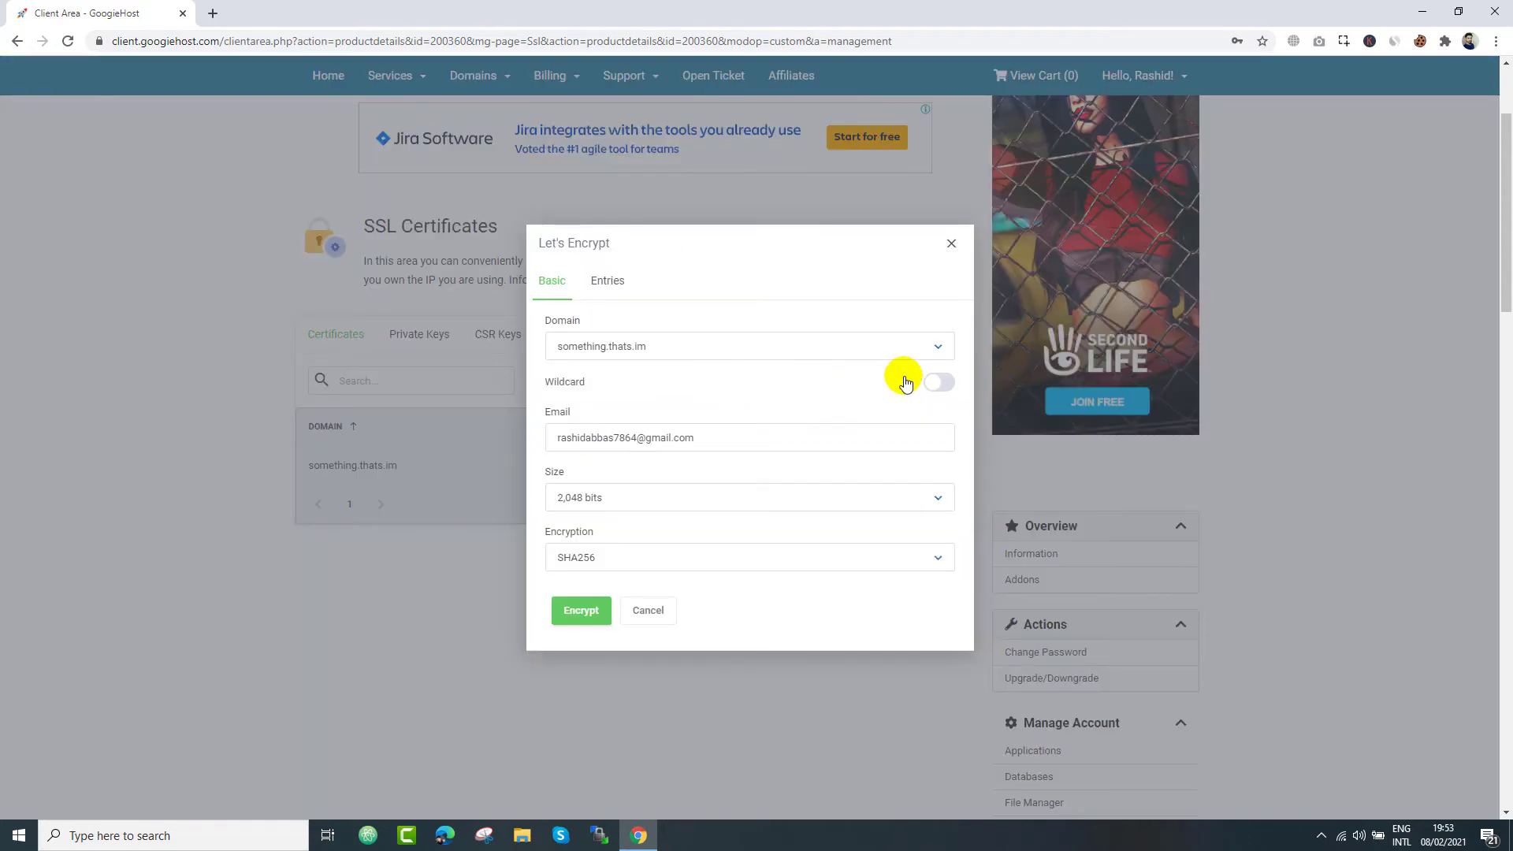
{"action": "left_click", "coordinate": [938, 382]}
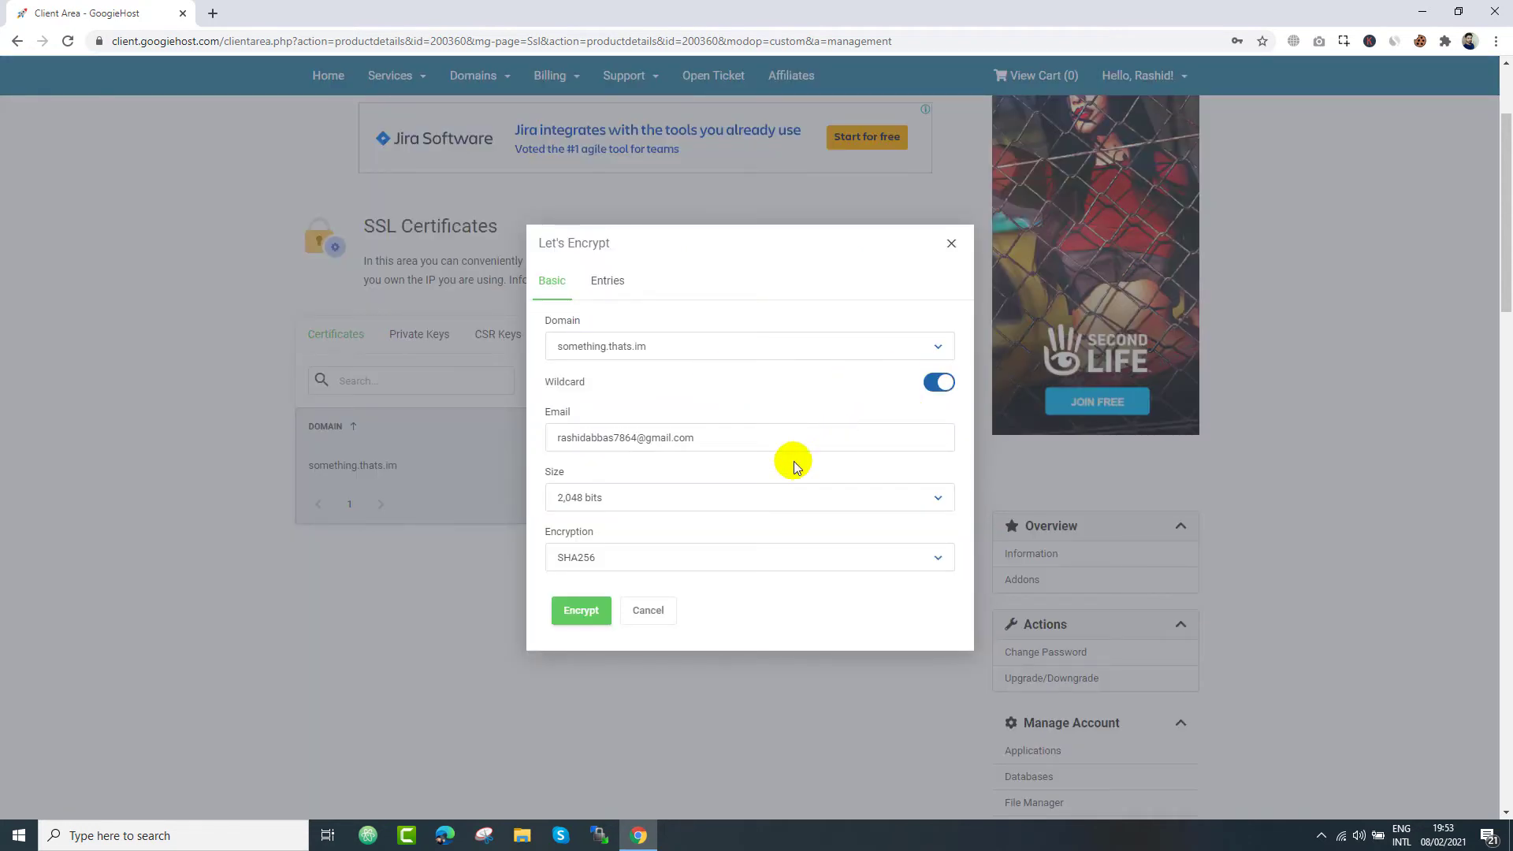
{"action": "left_click", "coordinate": [613, 280]}
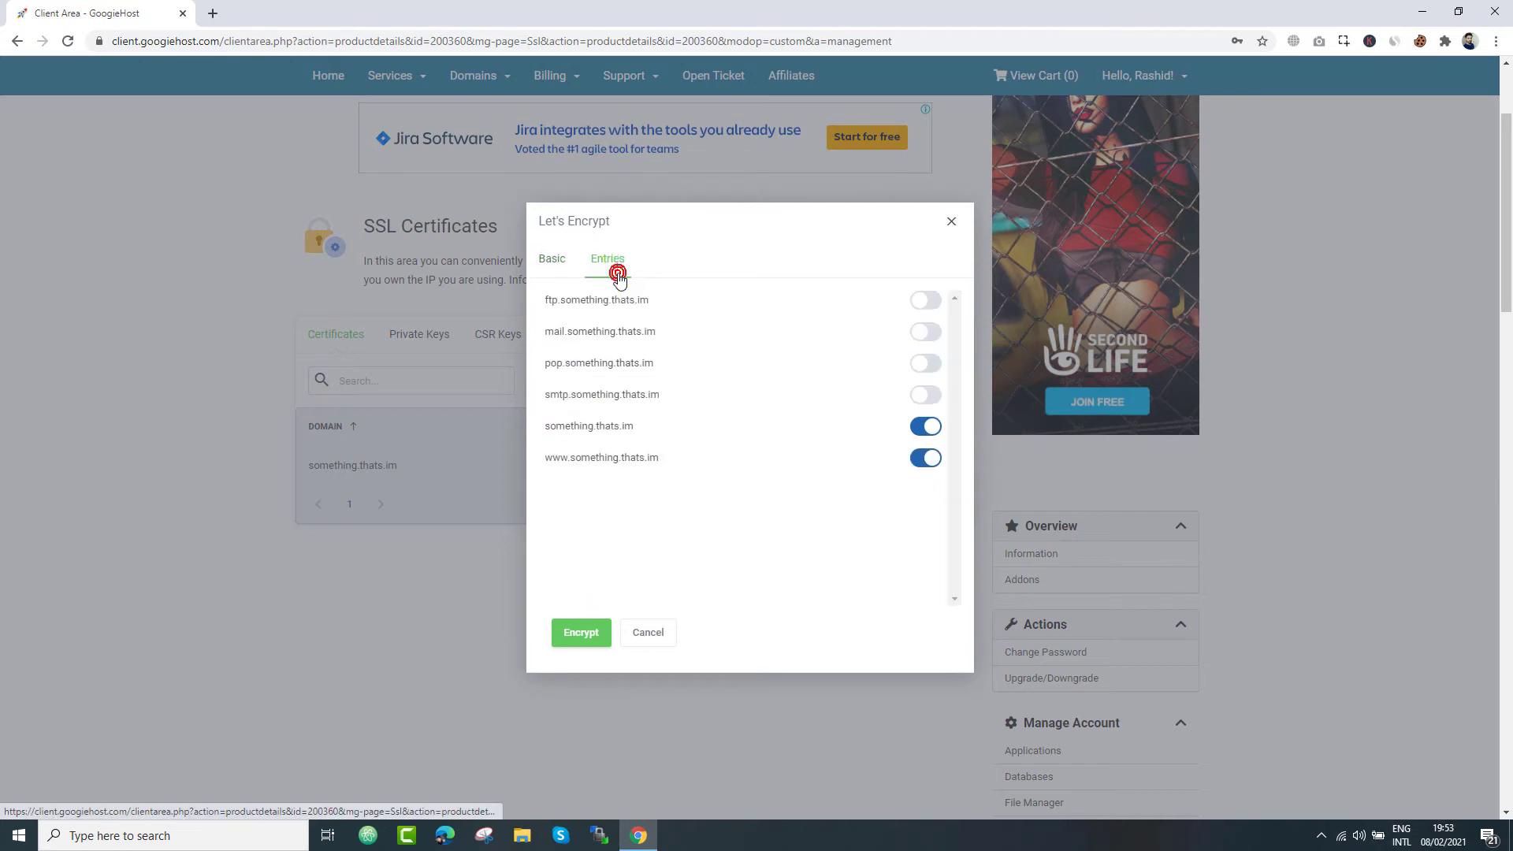
{"action": "left_click", "coordinate": [579, 638]}
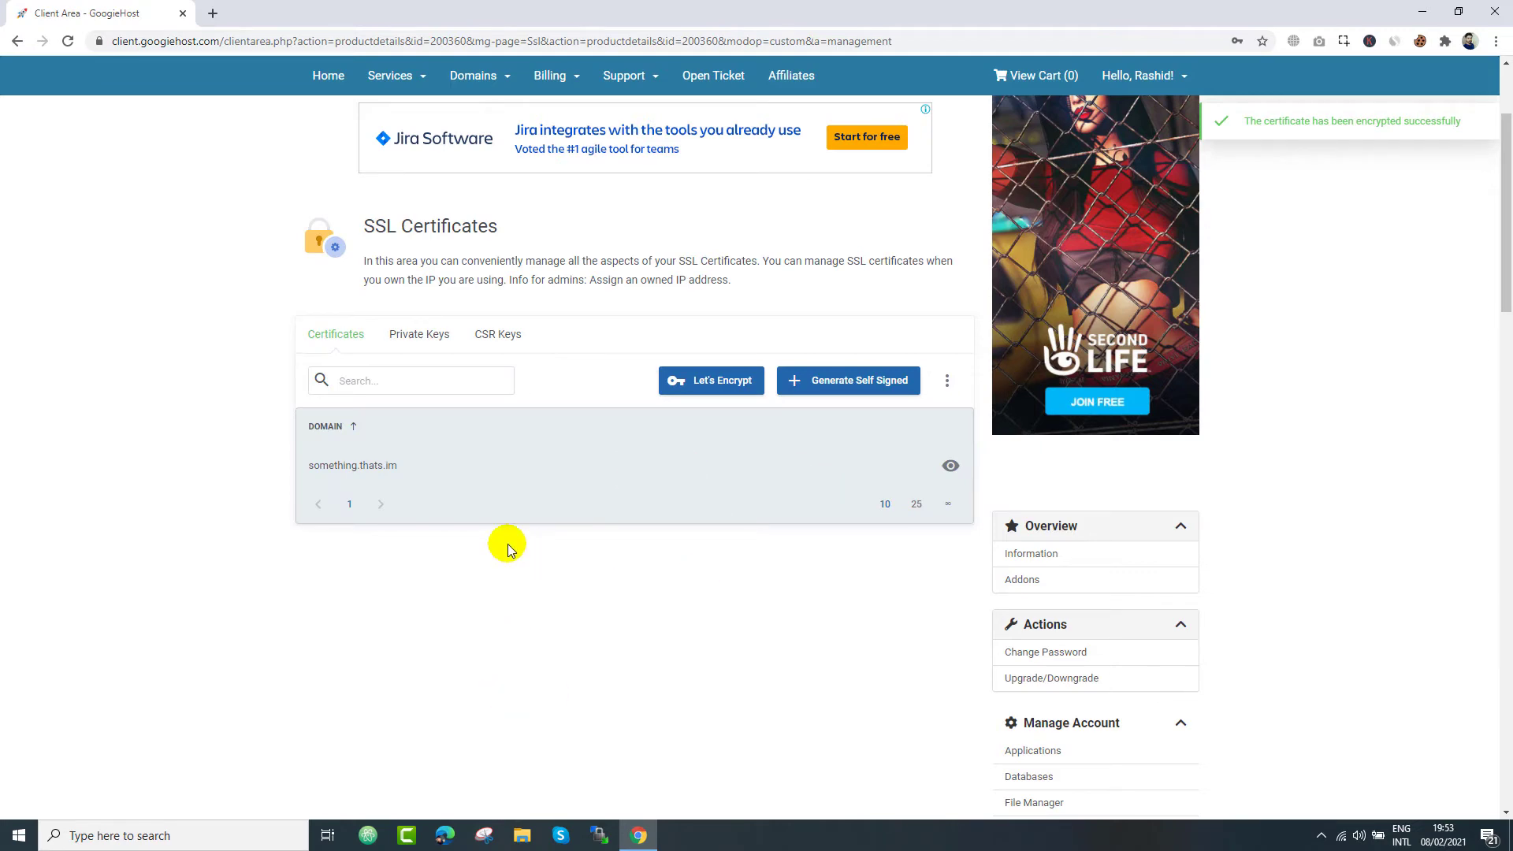
{"action": "scroll", "coordinate": [405, 500], "scroll_direction": "up", "scroll_amount": 2}
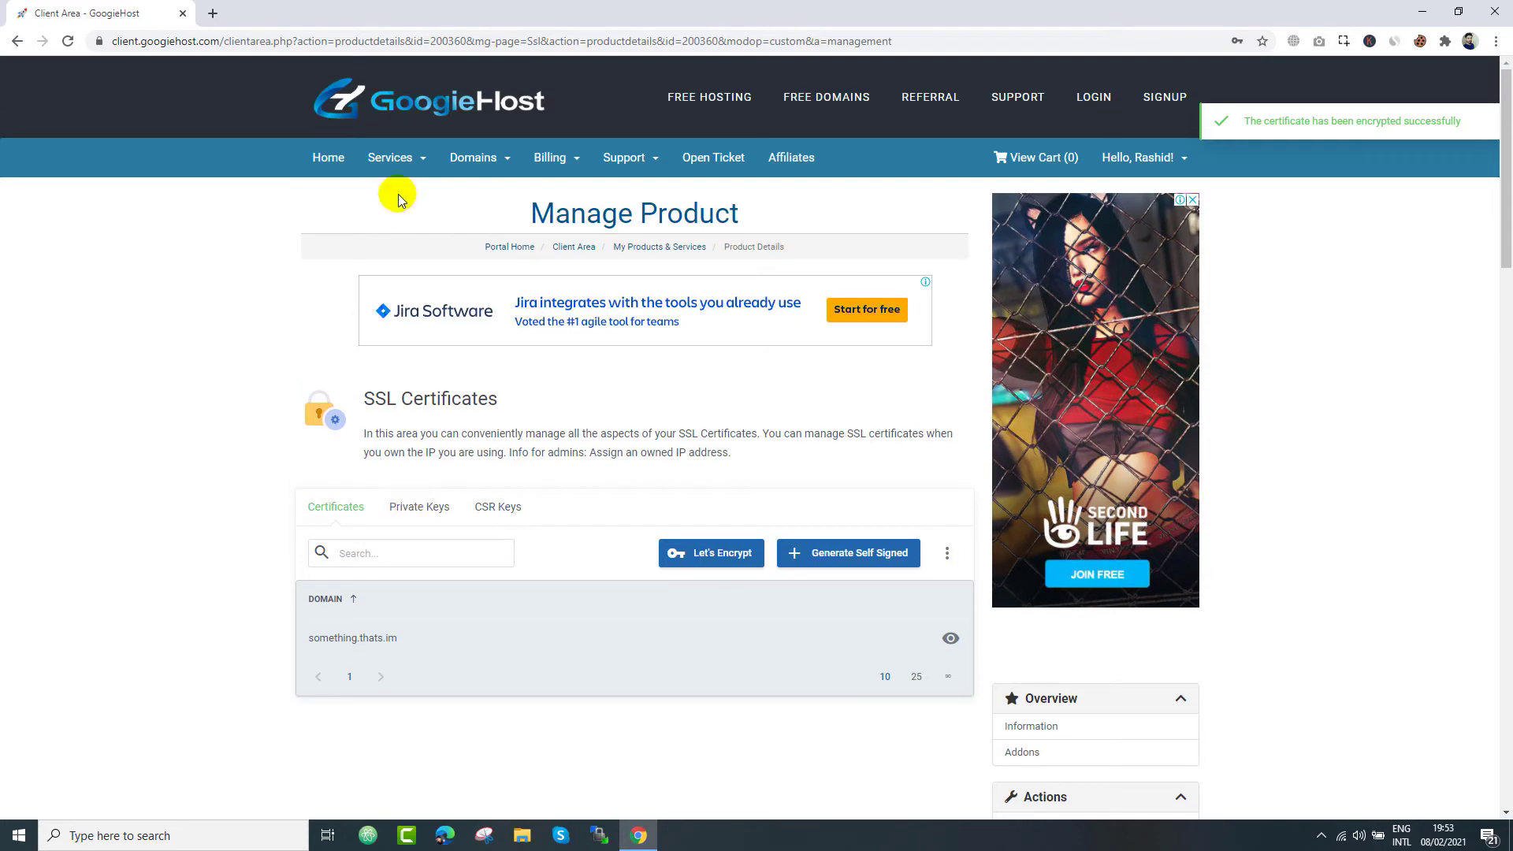
{"action": "left_click", "coordinate": [331, 161]}
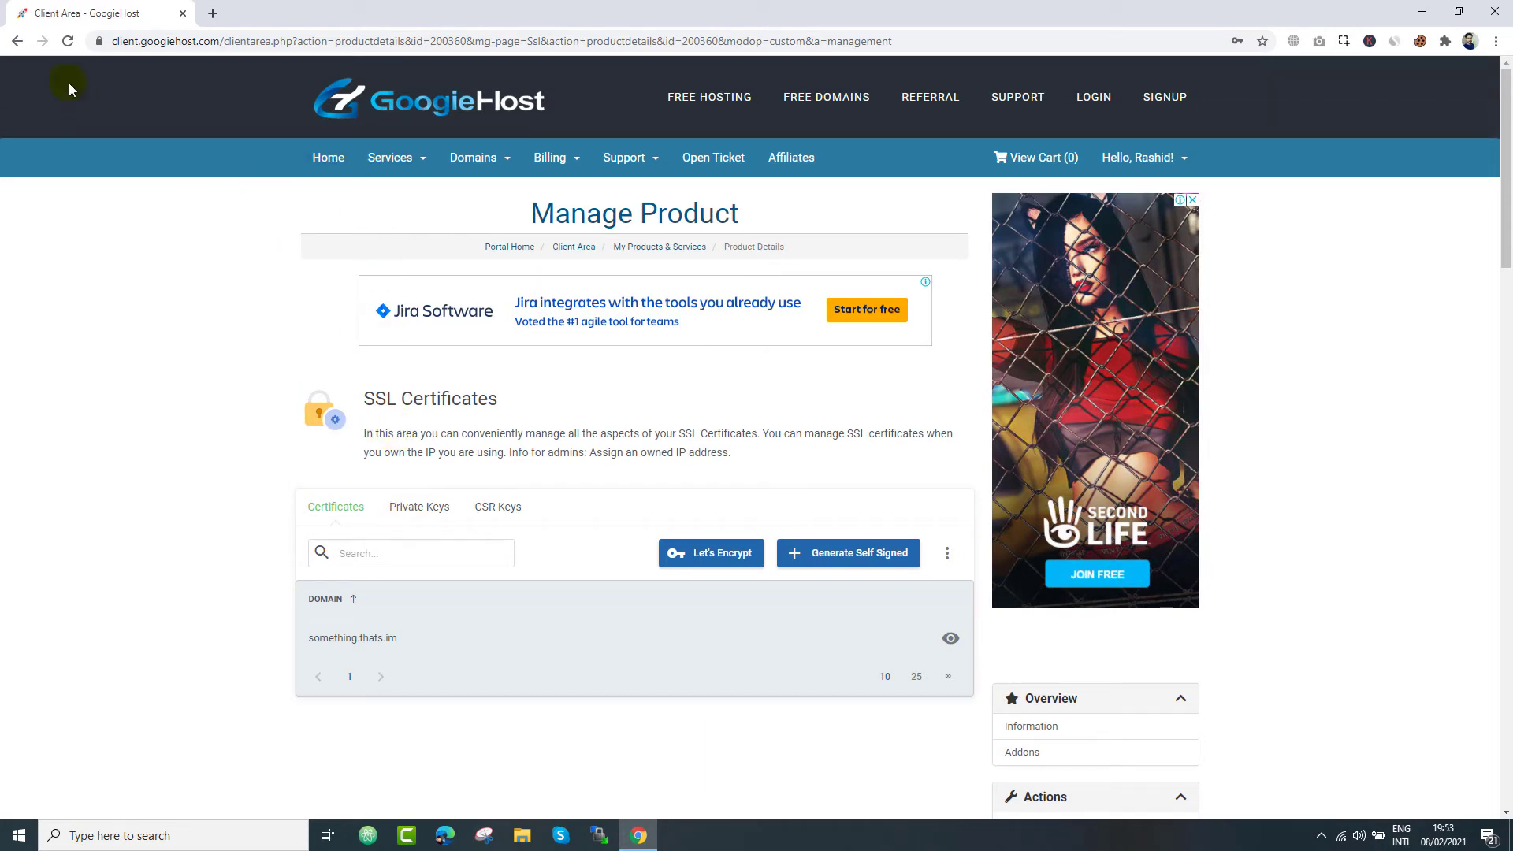
- Return to Manage Product, open Applications > Install New and expand the BLOGS category
{"action": "left_click", "coordinate": [18, 42]}
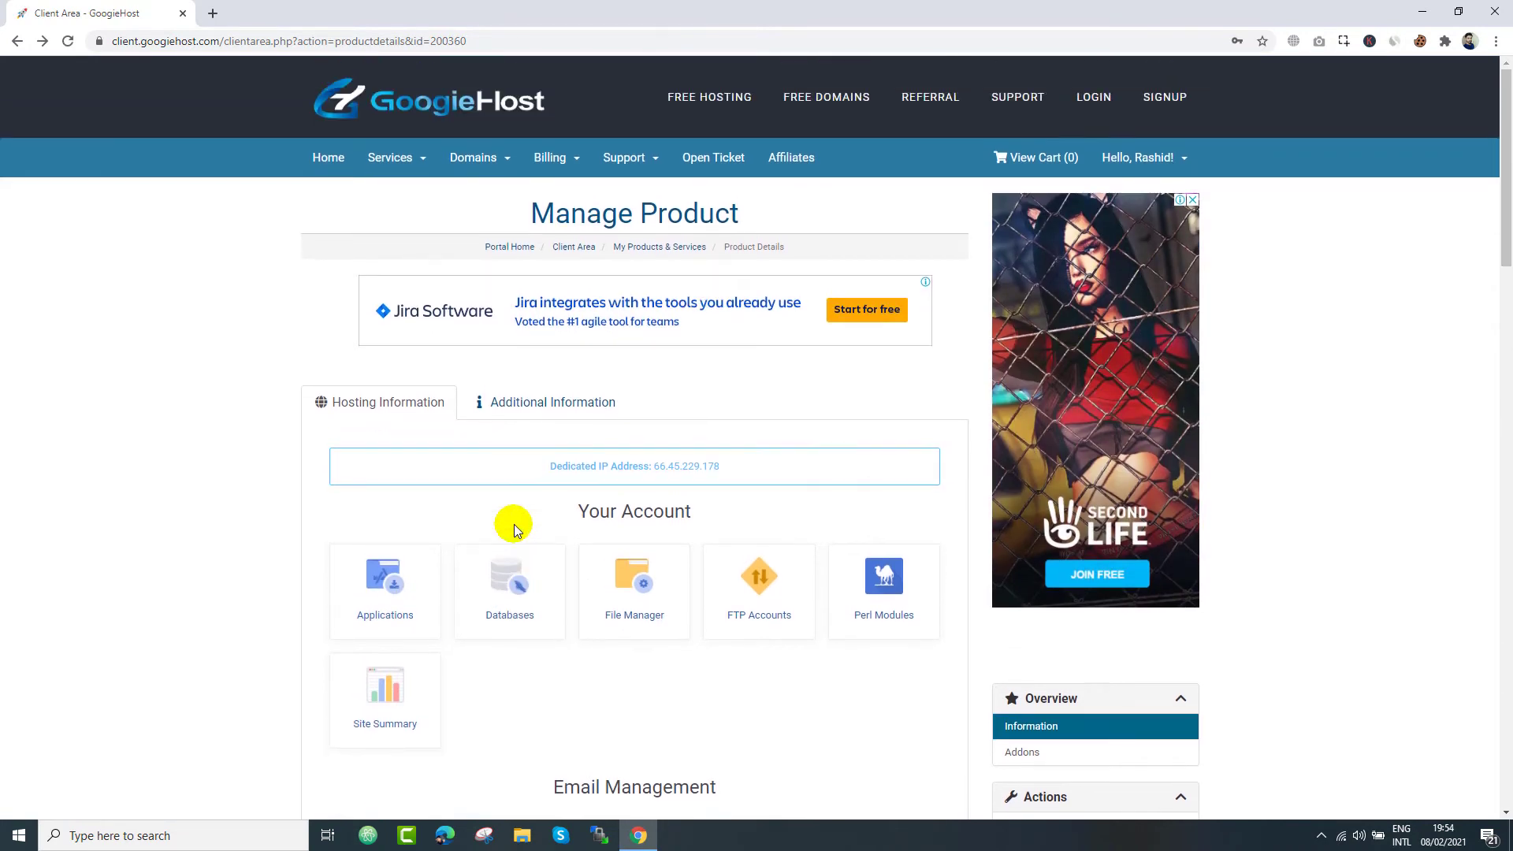
{"action": "left_click", "coordinate": [402, 612]}
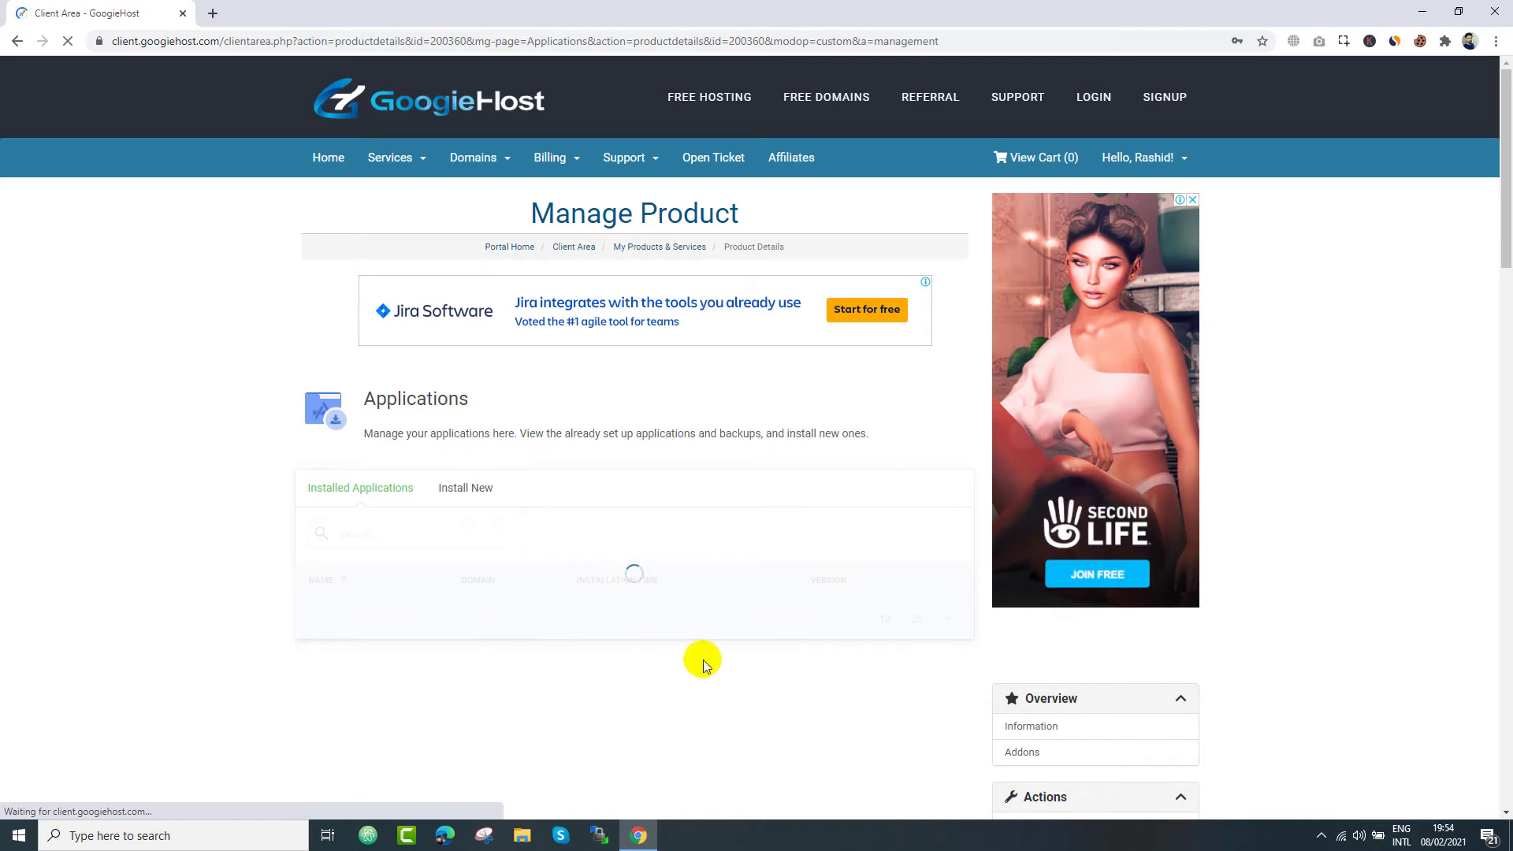
{"action": "left_click", "coordinate": [463, 496]}
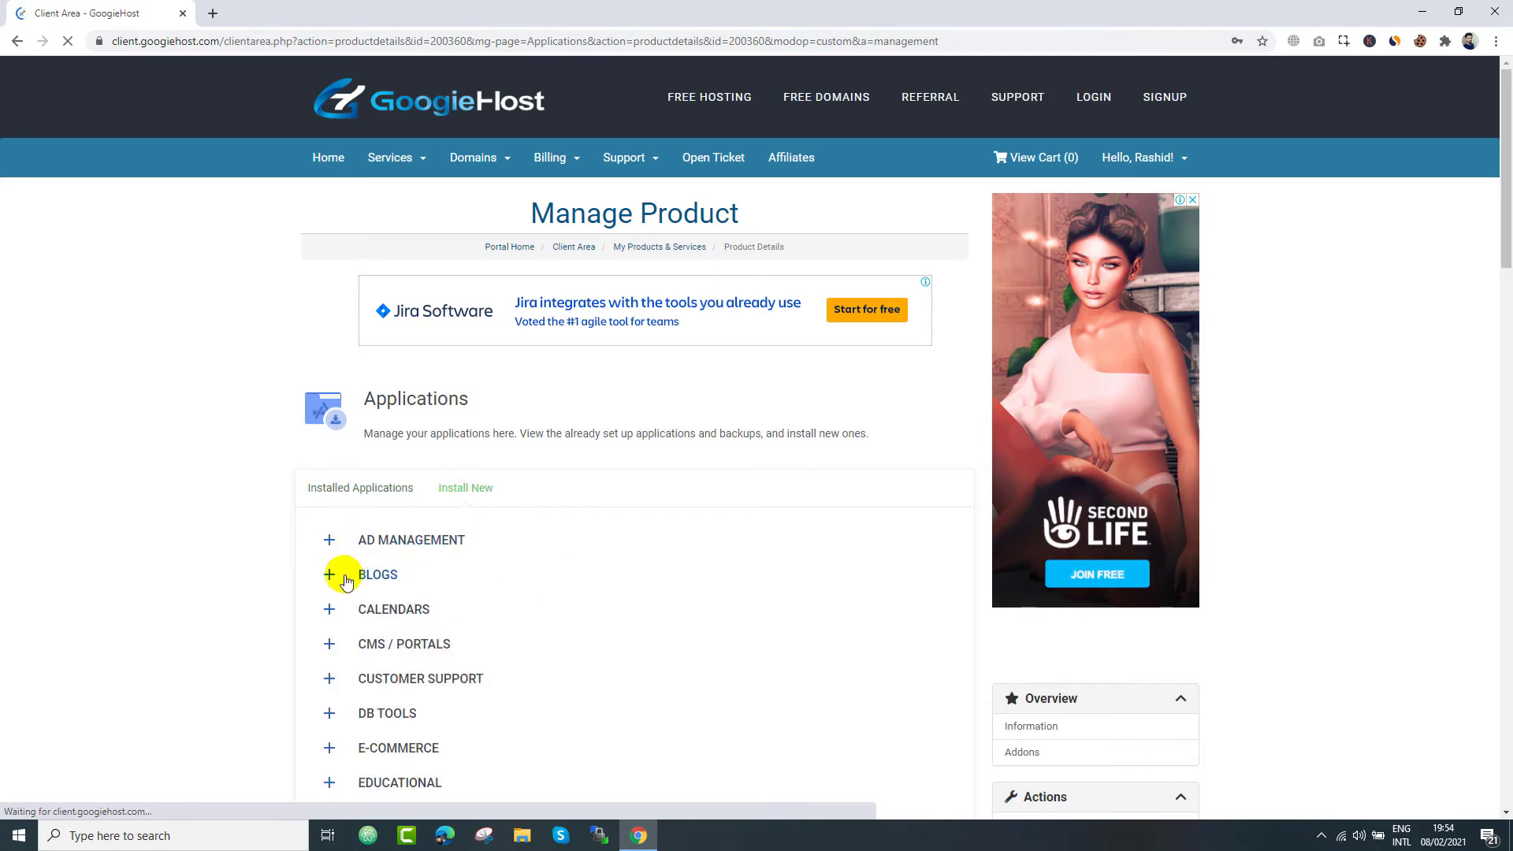
{"action": "left_click", "coordinate": [372, 581]}
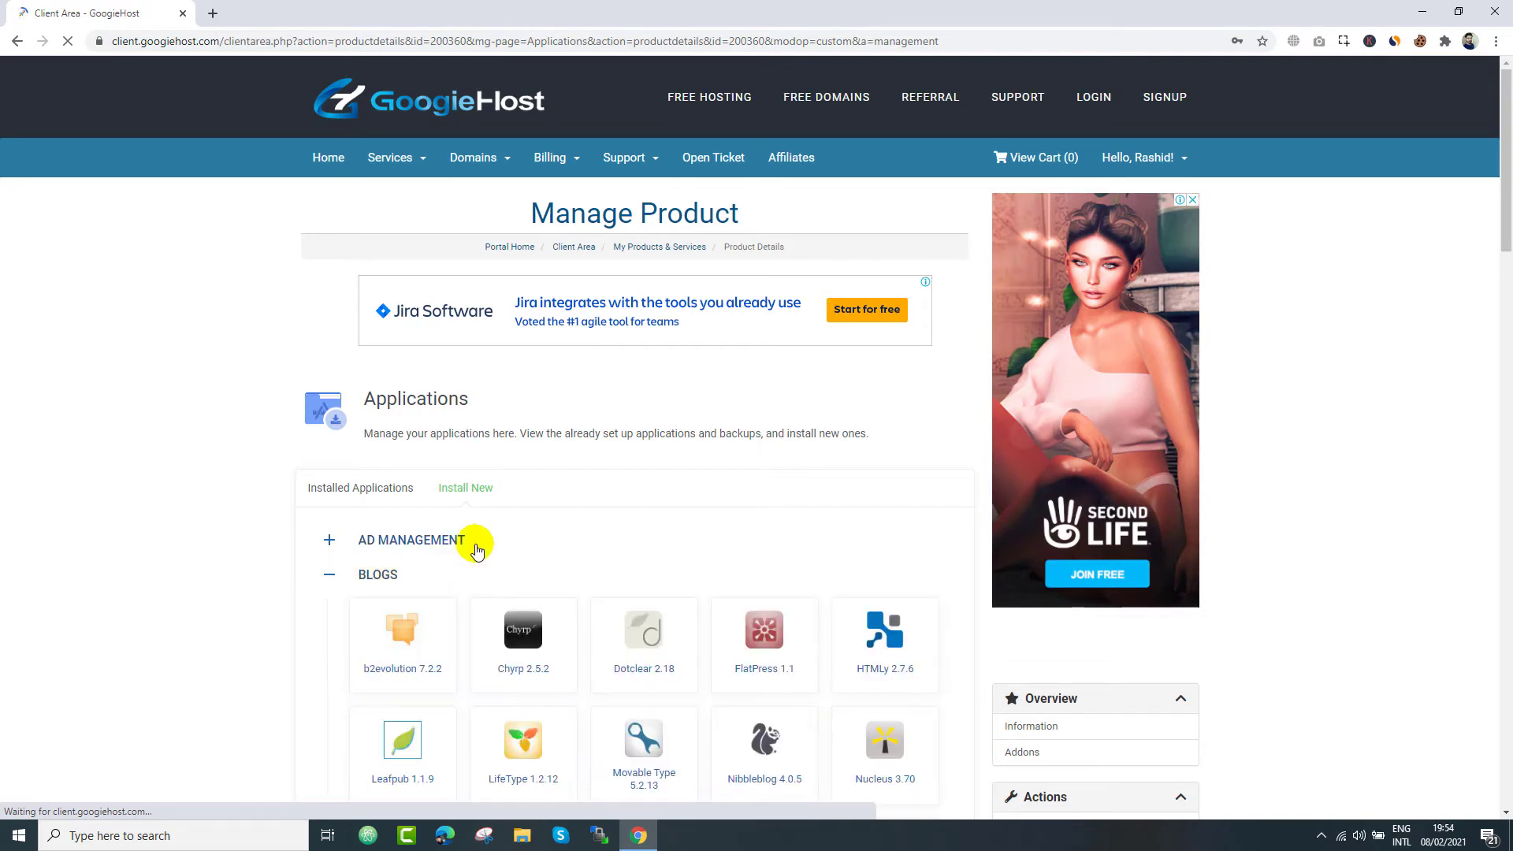
{"action": "scroll", "coordinate": [476, 544], "scroll_direction": "down", "scroll_amount": 4}
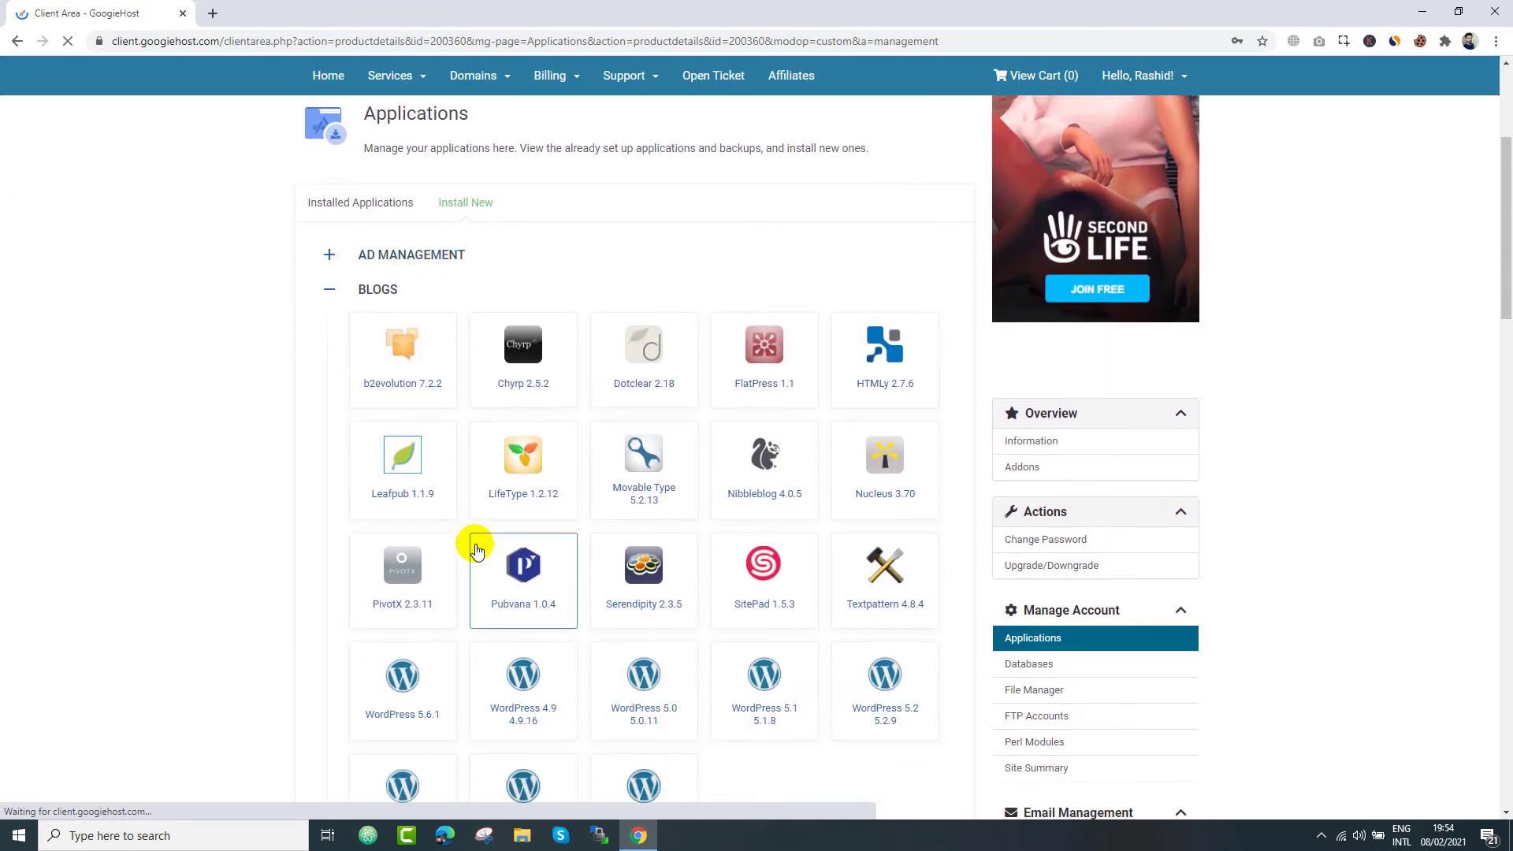
{"action": "scroll", "coordinate": [475, 546], "scroll_direction": "down", "scroll_amount": 3}
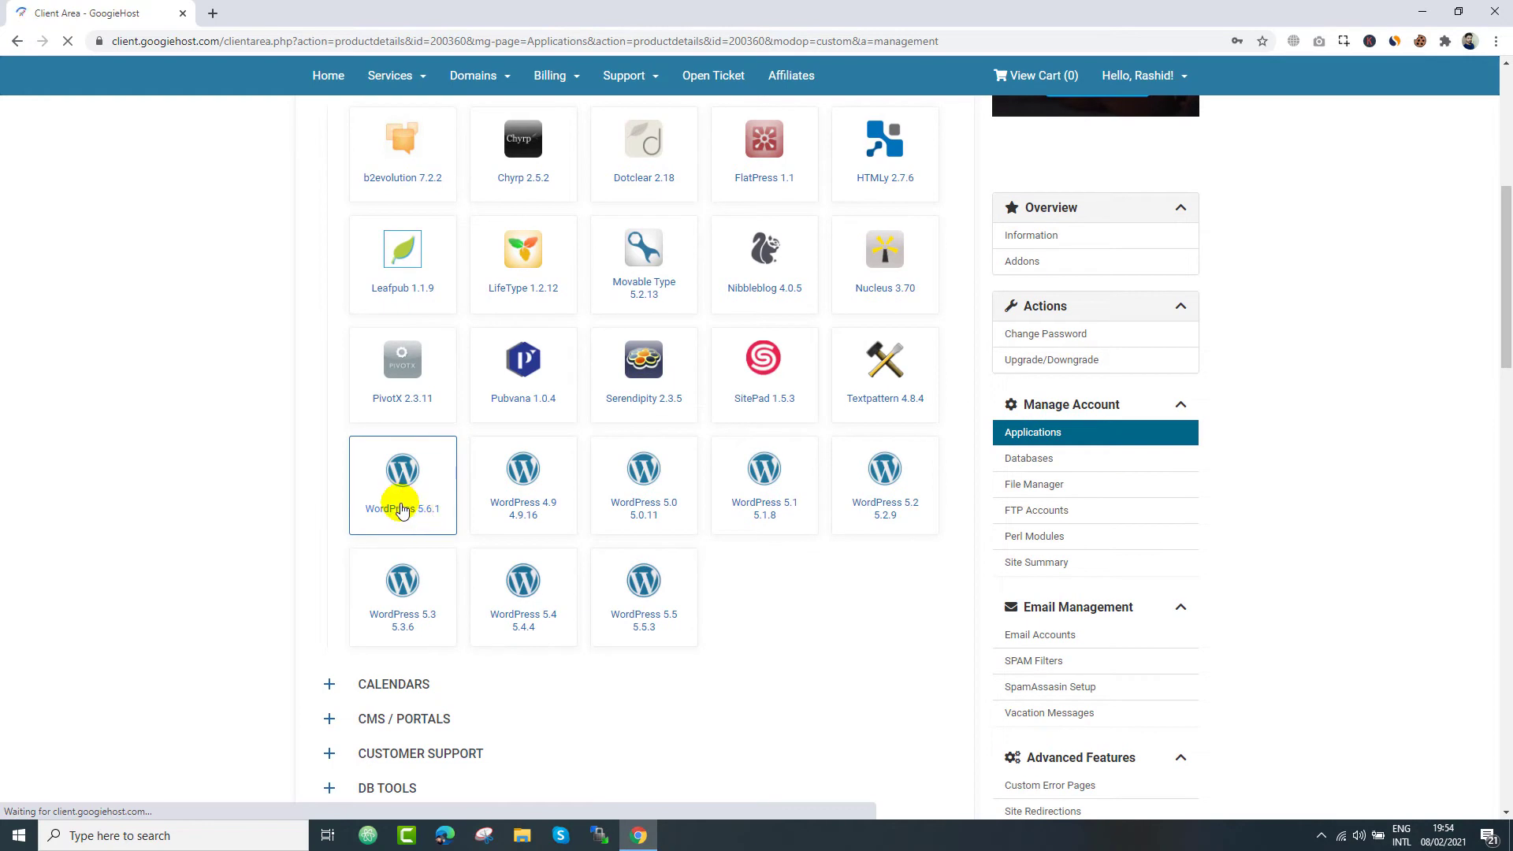
- Choose WordPress 5.6.1, name the database 'utube' and copy the admin password to notes
{"action": "left_click", "coordinate": [413, 496]}
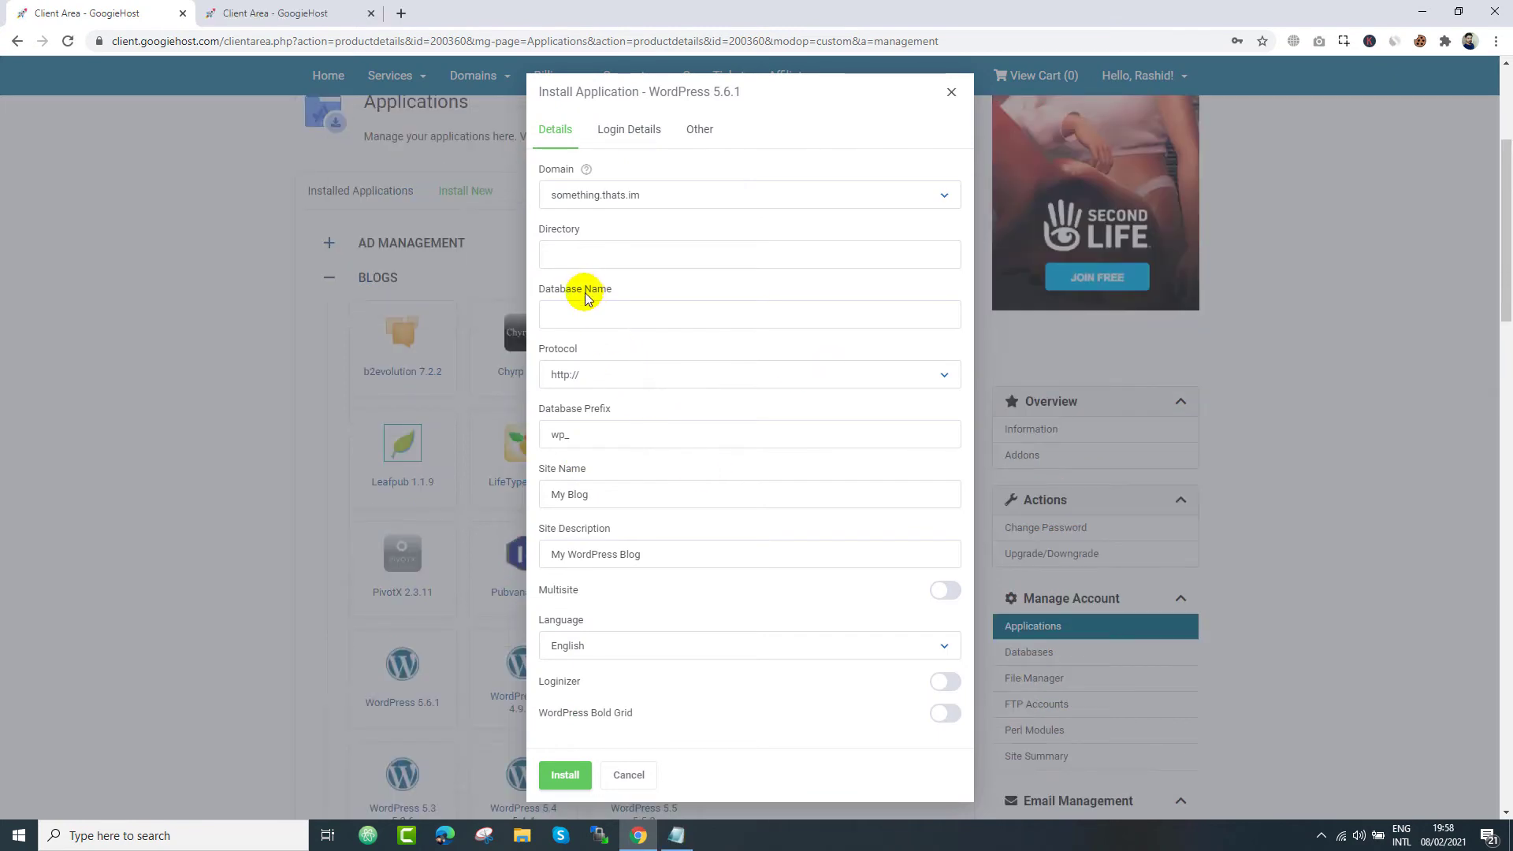
{"action": "left_click", "coordinate": [585, 308]}
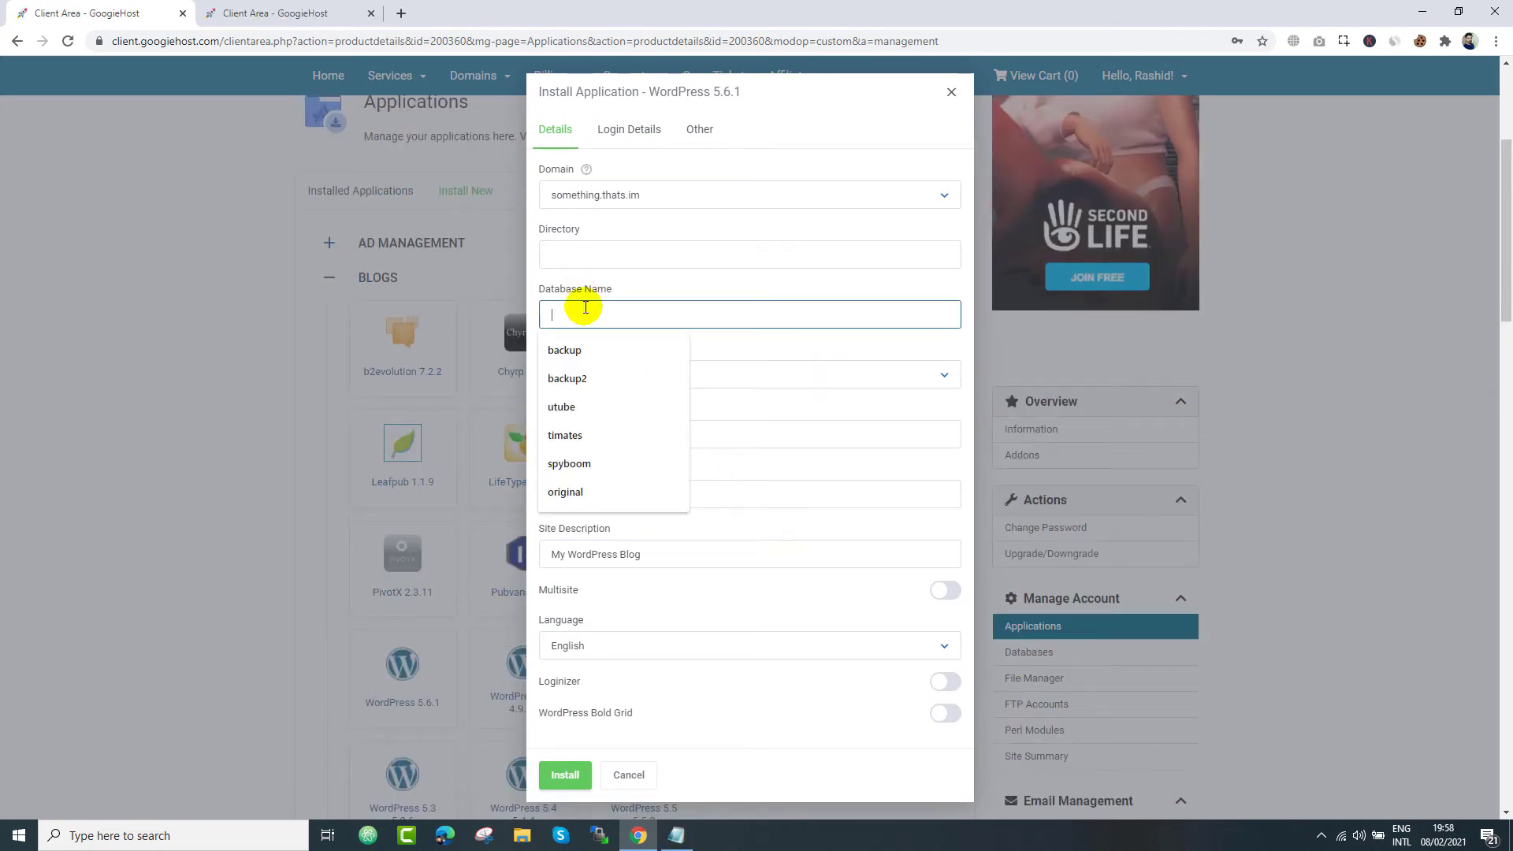
{"action": "type", "text": "utube"}
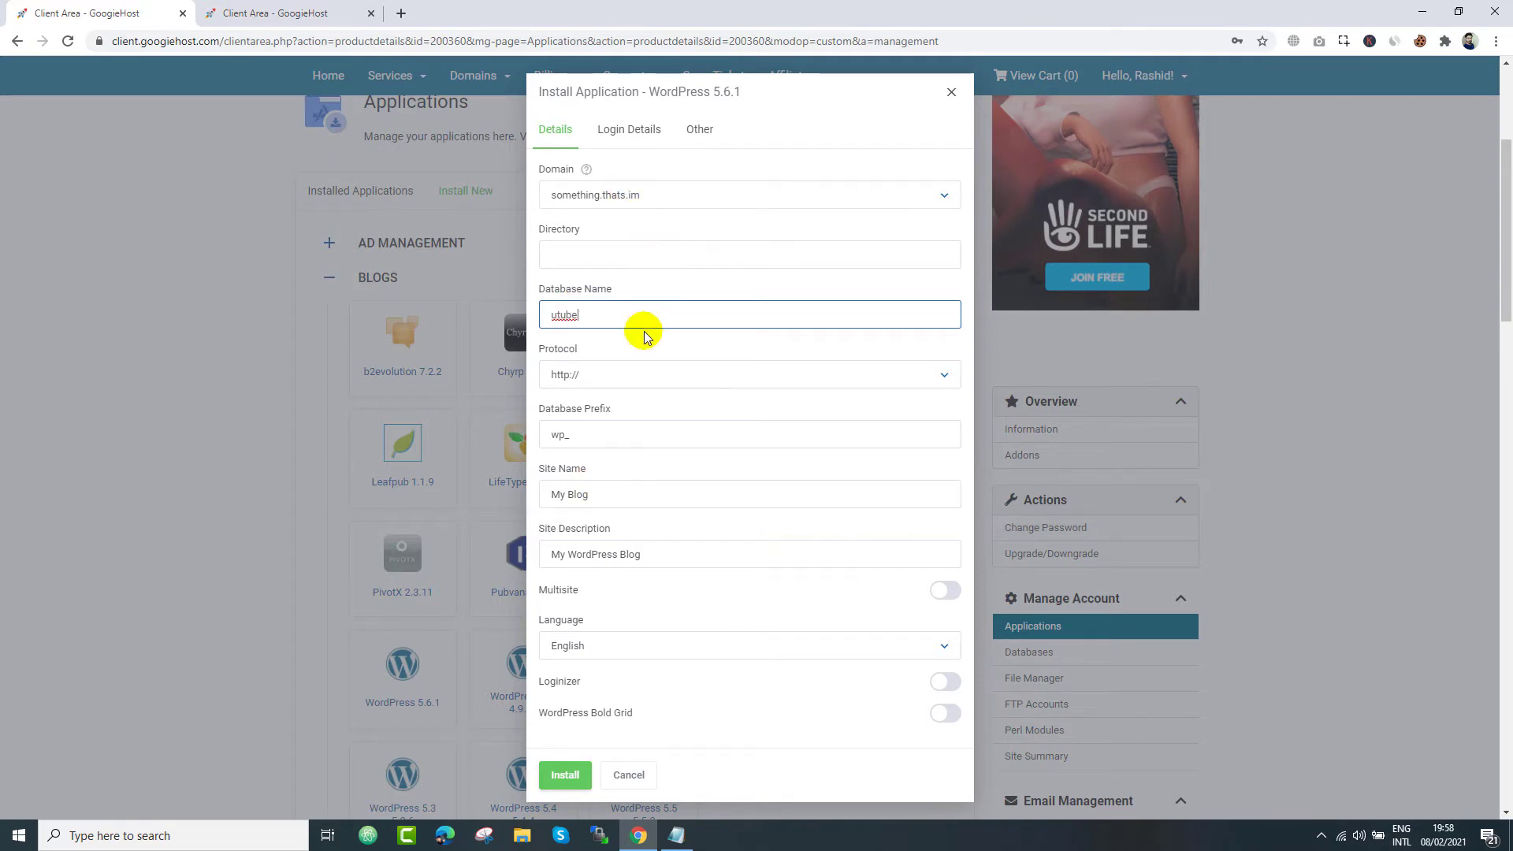
{"action": "left_click", "coordinate": [629, 134]}
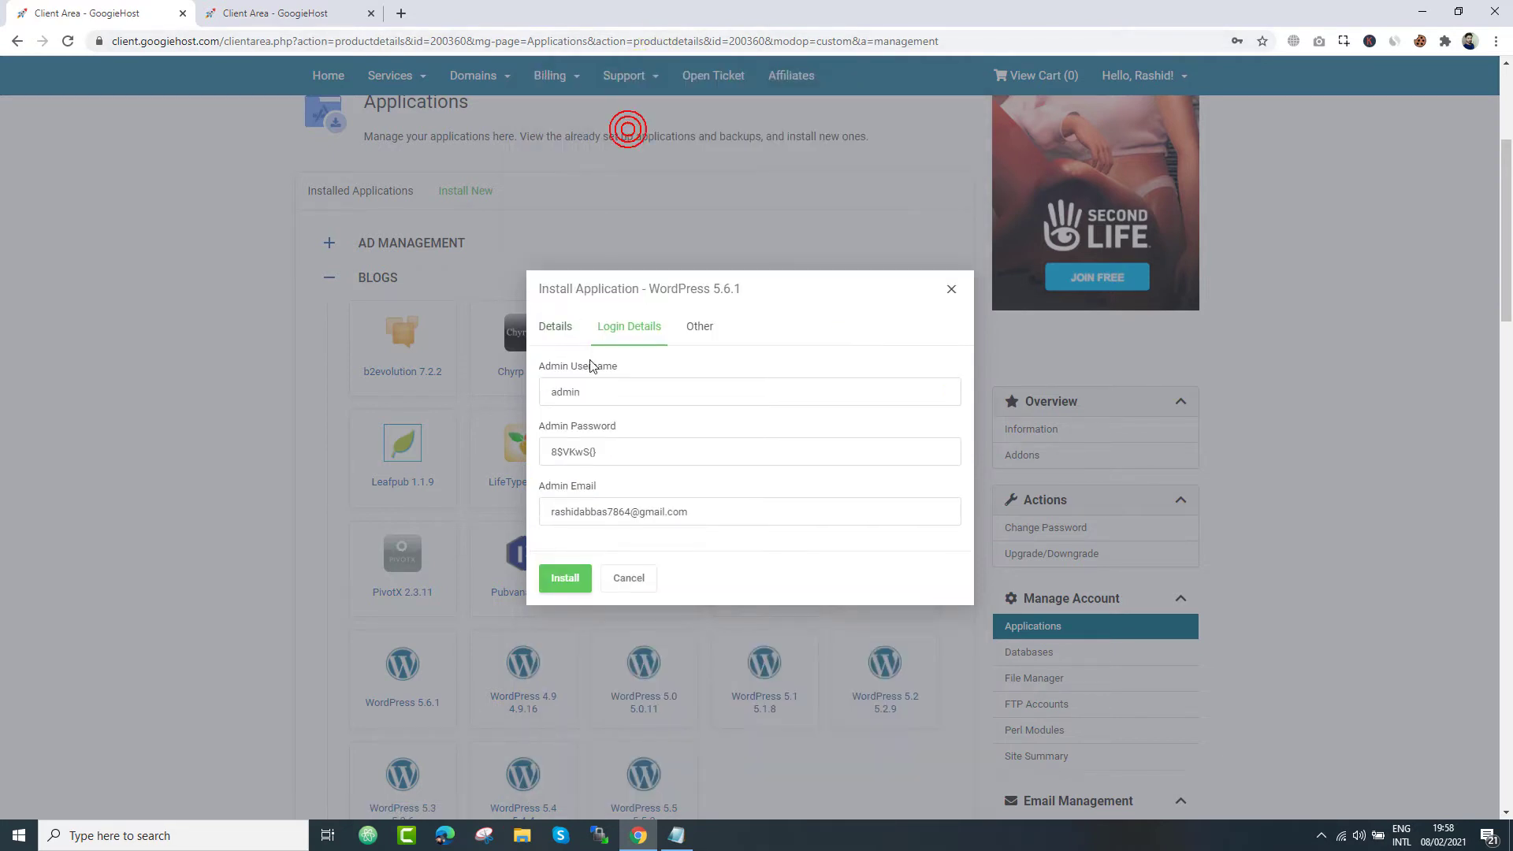
{"action": "left_click", "coordinate": [622, 451]}
{"action": "left_click_drag", "start_coordinate": [618, 451], "coordinate": [555, 447]}
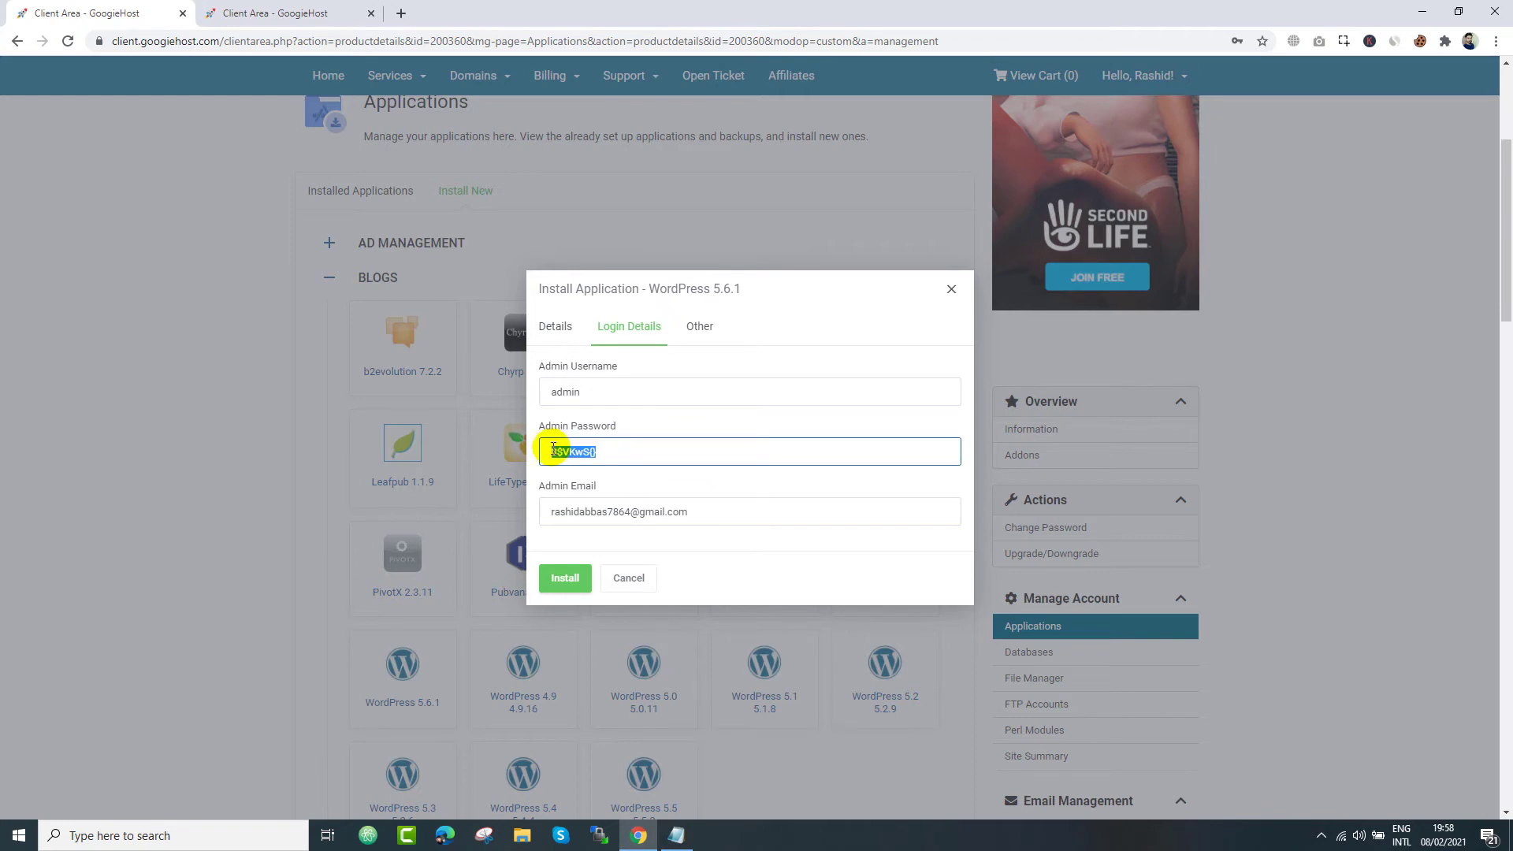
{"action": "left_click", "coordinate": [679, 835]}
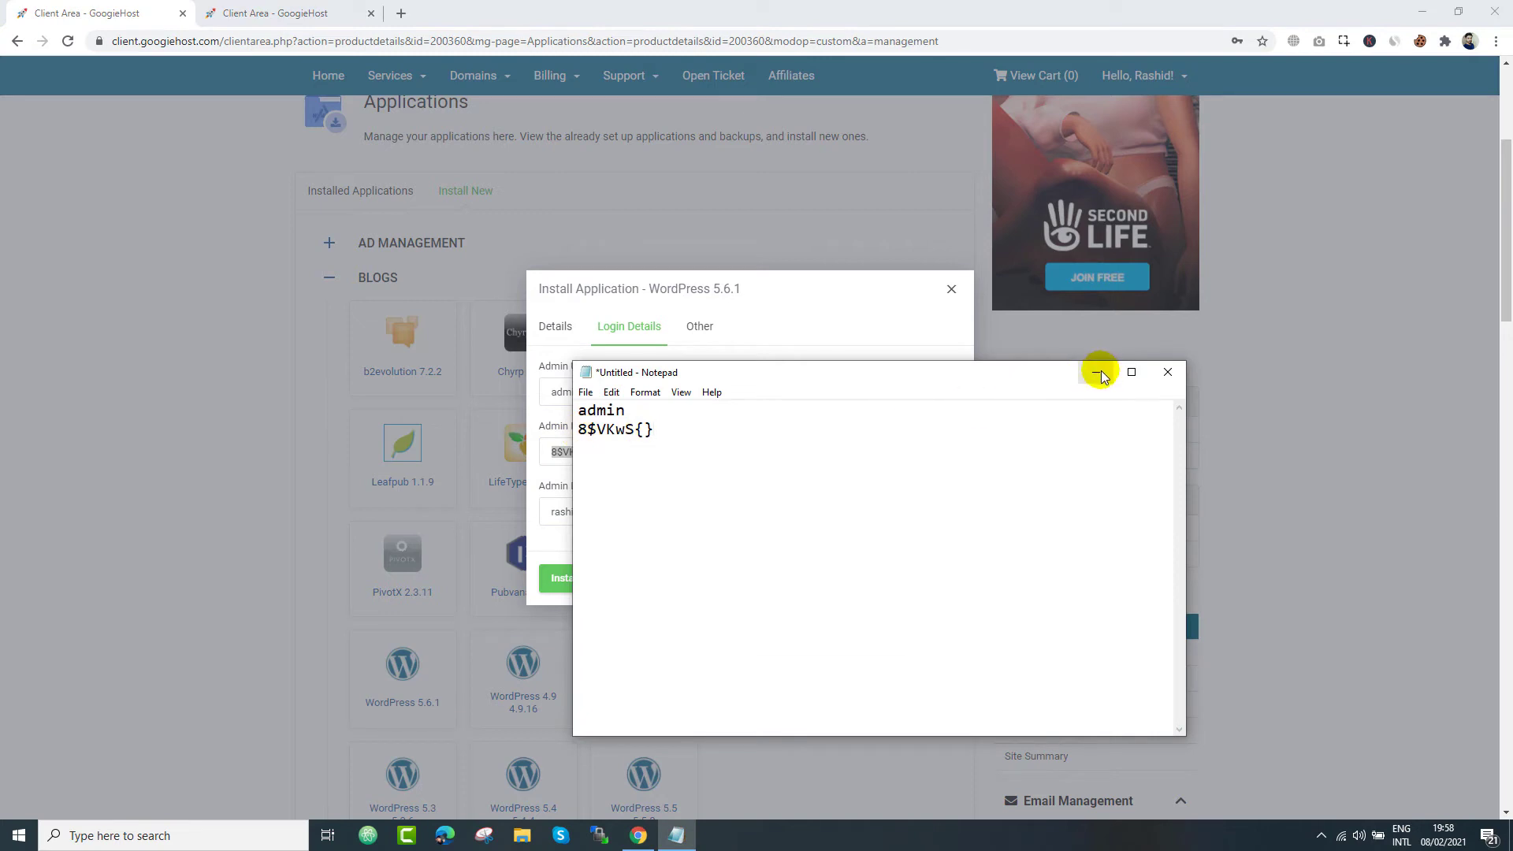
{"action": "left_click", "coordinate": [1098, 373]}
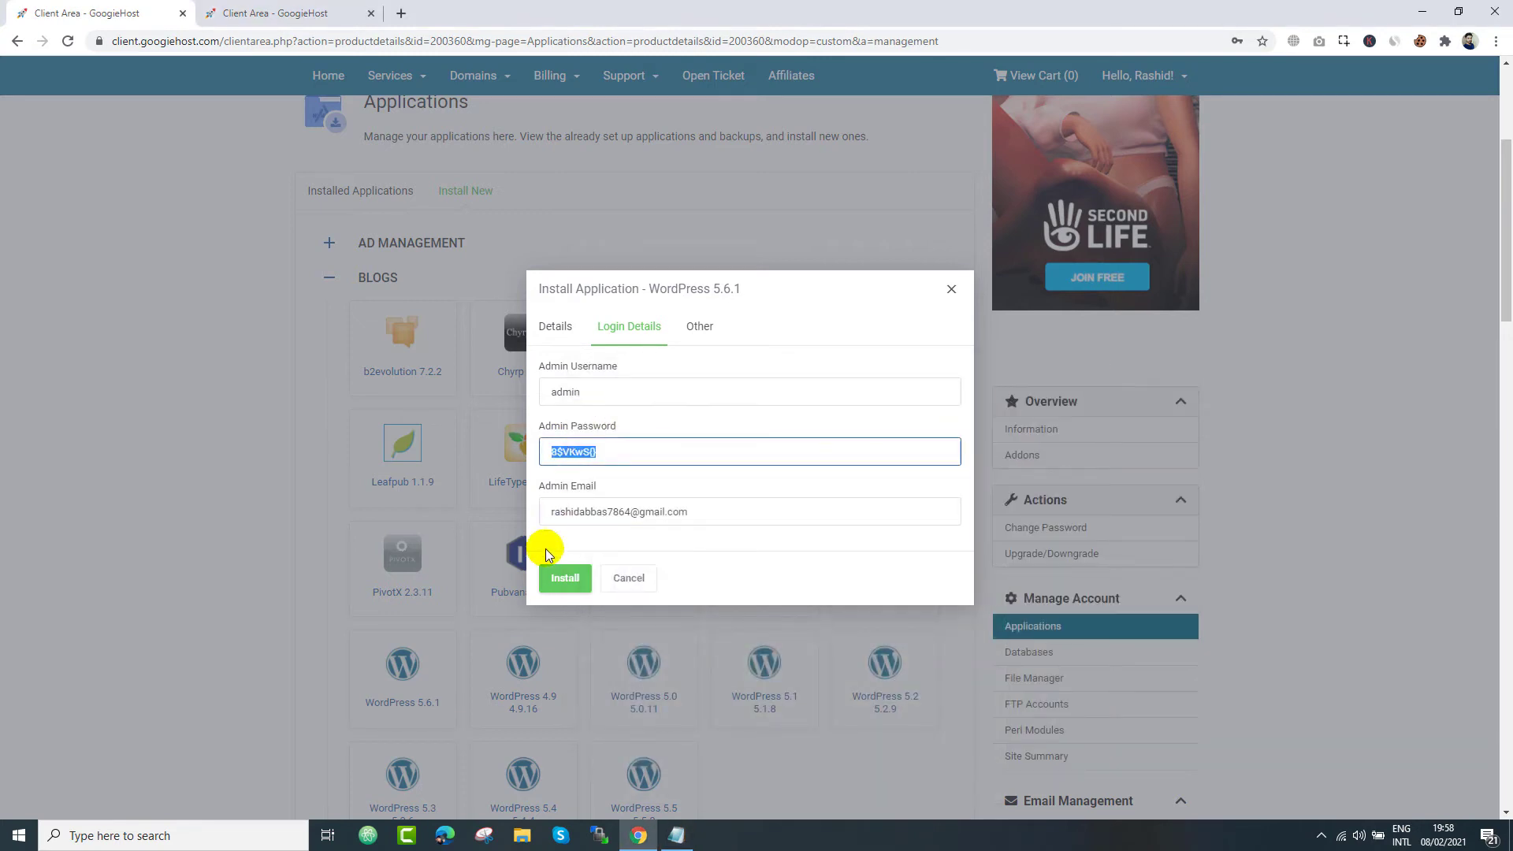
- Install WordPress on something.thats.im and check it under Installed Applications
{"action": "left_click", "coordinate": [561, 575]}
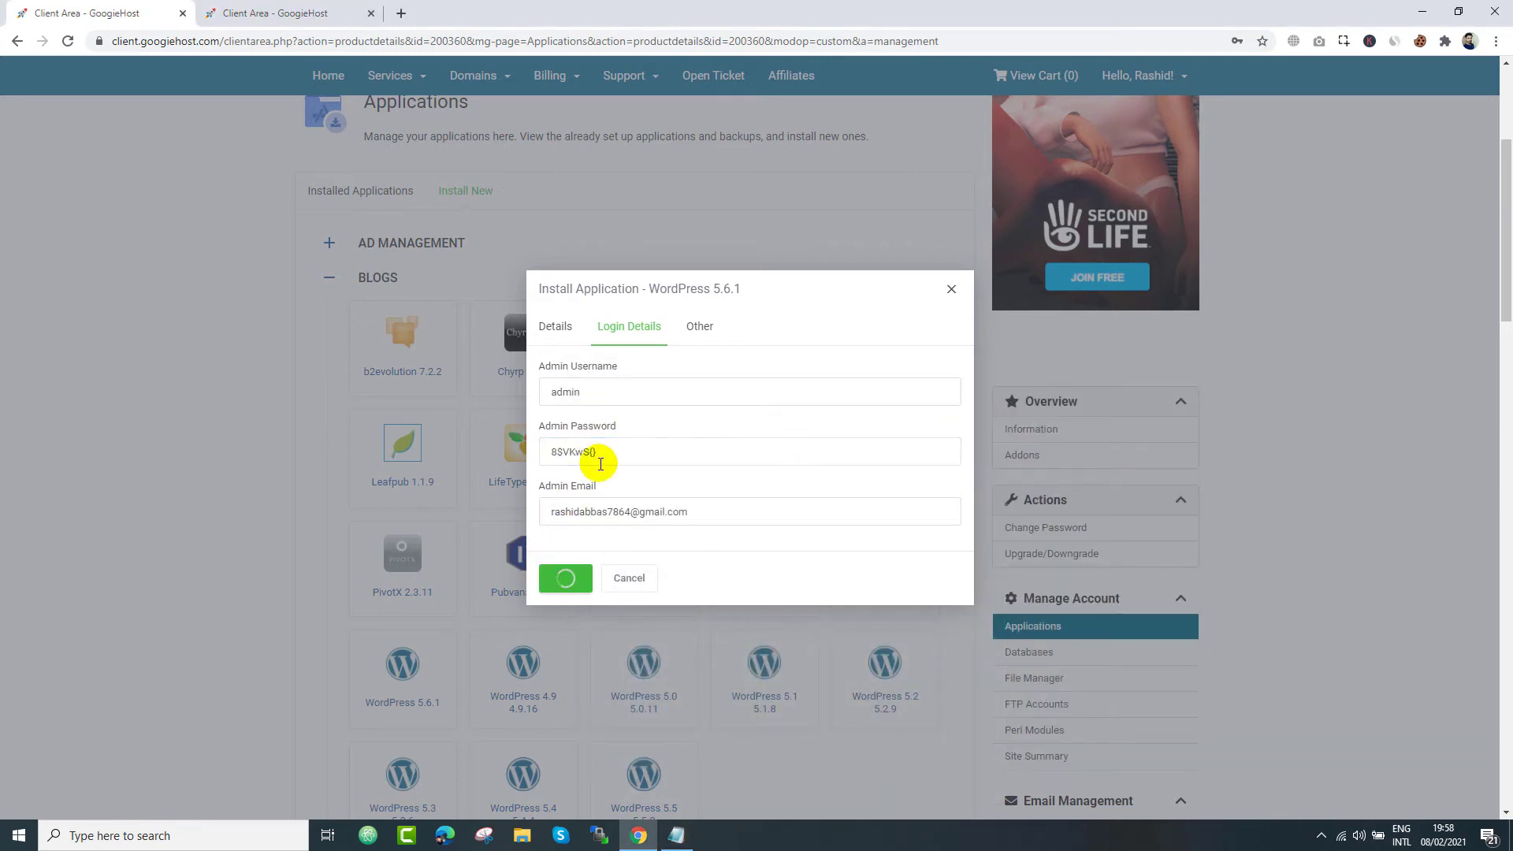
{"action": "left_click", "coordinate": [569, 329]}
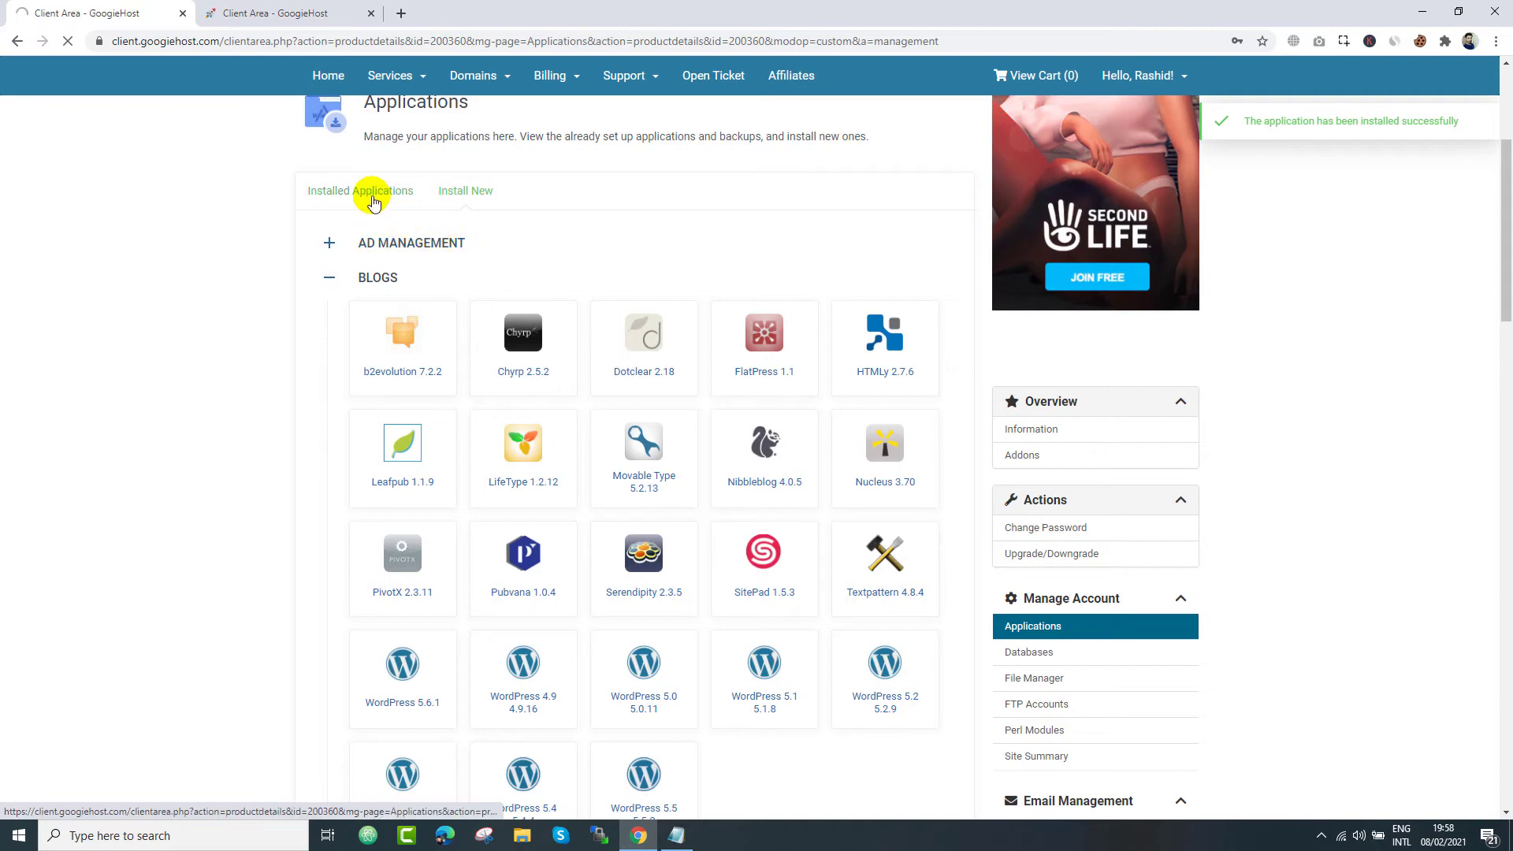
{"action": "left_click", "coordinate": [374, 197]}
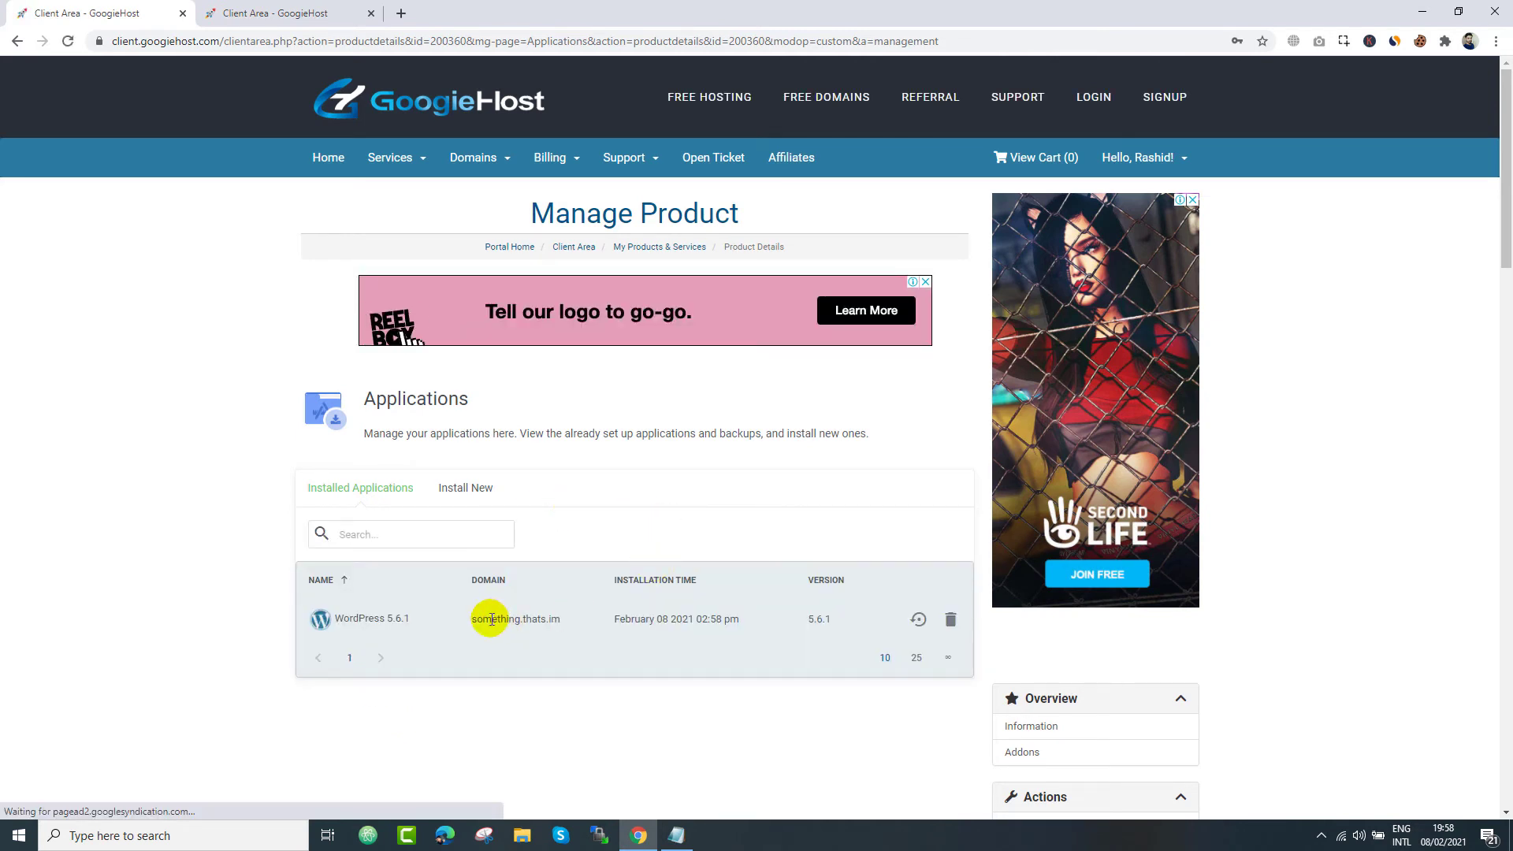
{"action": "left_click_drag", "start_coordinate": [471, 619], "coordinate": [561, 619]}
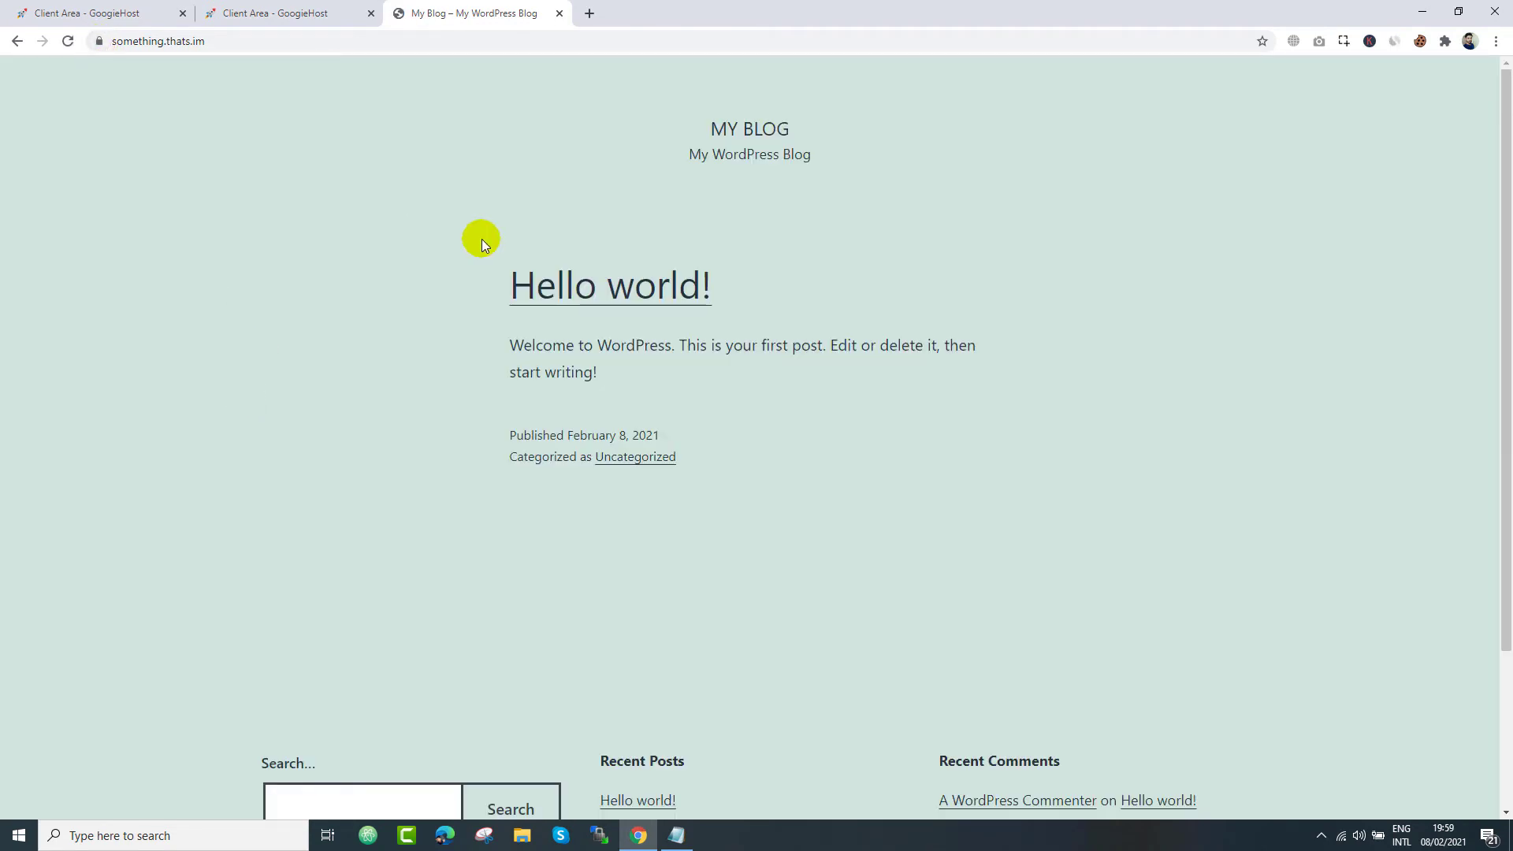
- Load something.thats.im/wp-admin and copy the saved admin password from the notes
{"action": "scroll", "coordinate": [572, 386], "scroll_direction": "down", "scroll_amount": 1}
{"action": "left_click", "coordinate": [323, 41]}
{"action": "left_click", "coordinate": [324, 41]}
{"action": "type", "text": "wp"}
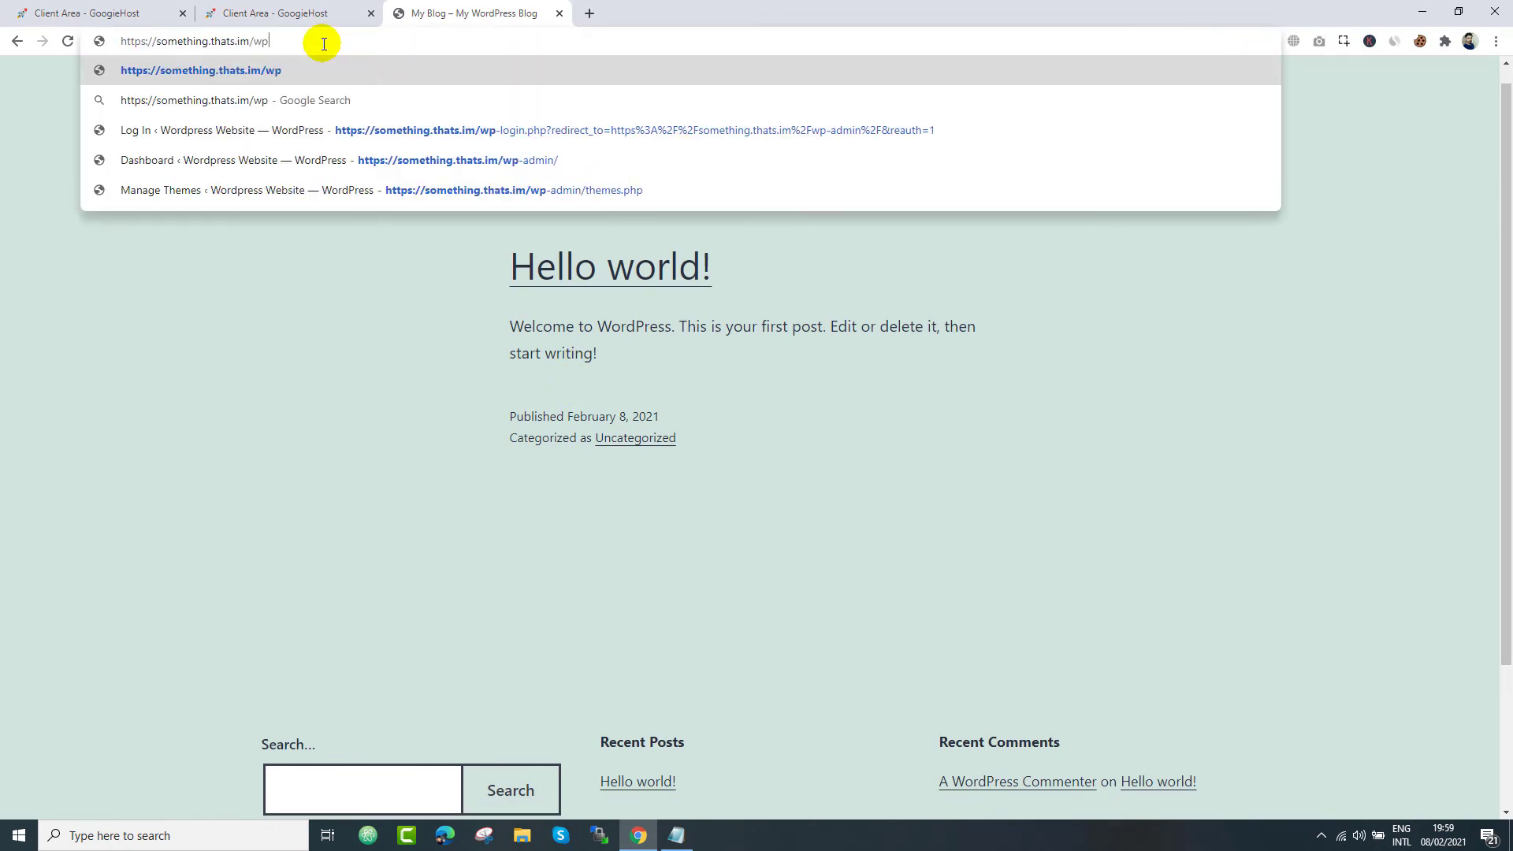
{"action": "type", "text": "-admin"}
{"action": "key", "text": "Return"}
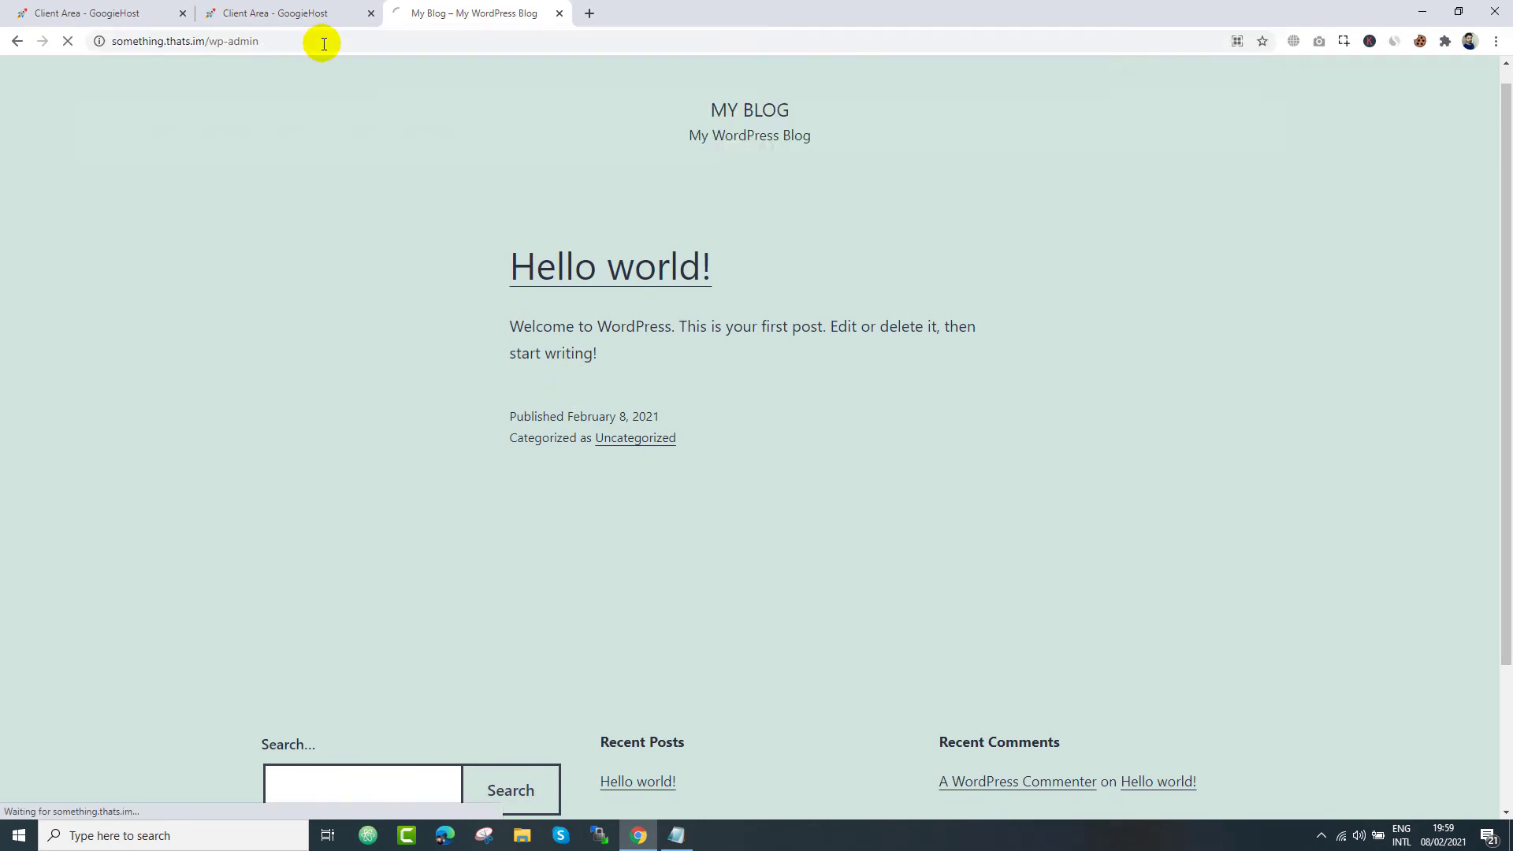
{"action": "left_click", "coordinate": [676, 836]}
{"action": "left_click_drag", "start_coordinate": [655, 428], "coordinate": [578, 428]}
- Log in to WordPress as admin with the pasted password and dismiss the save-password prompt
{"action": "left_click", "coordinate": [736, 323]}
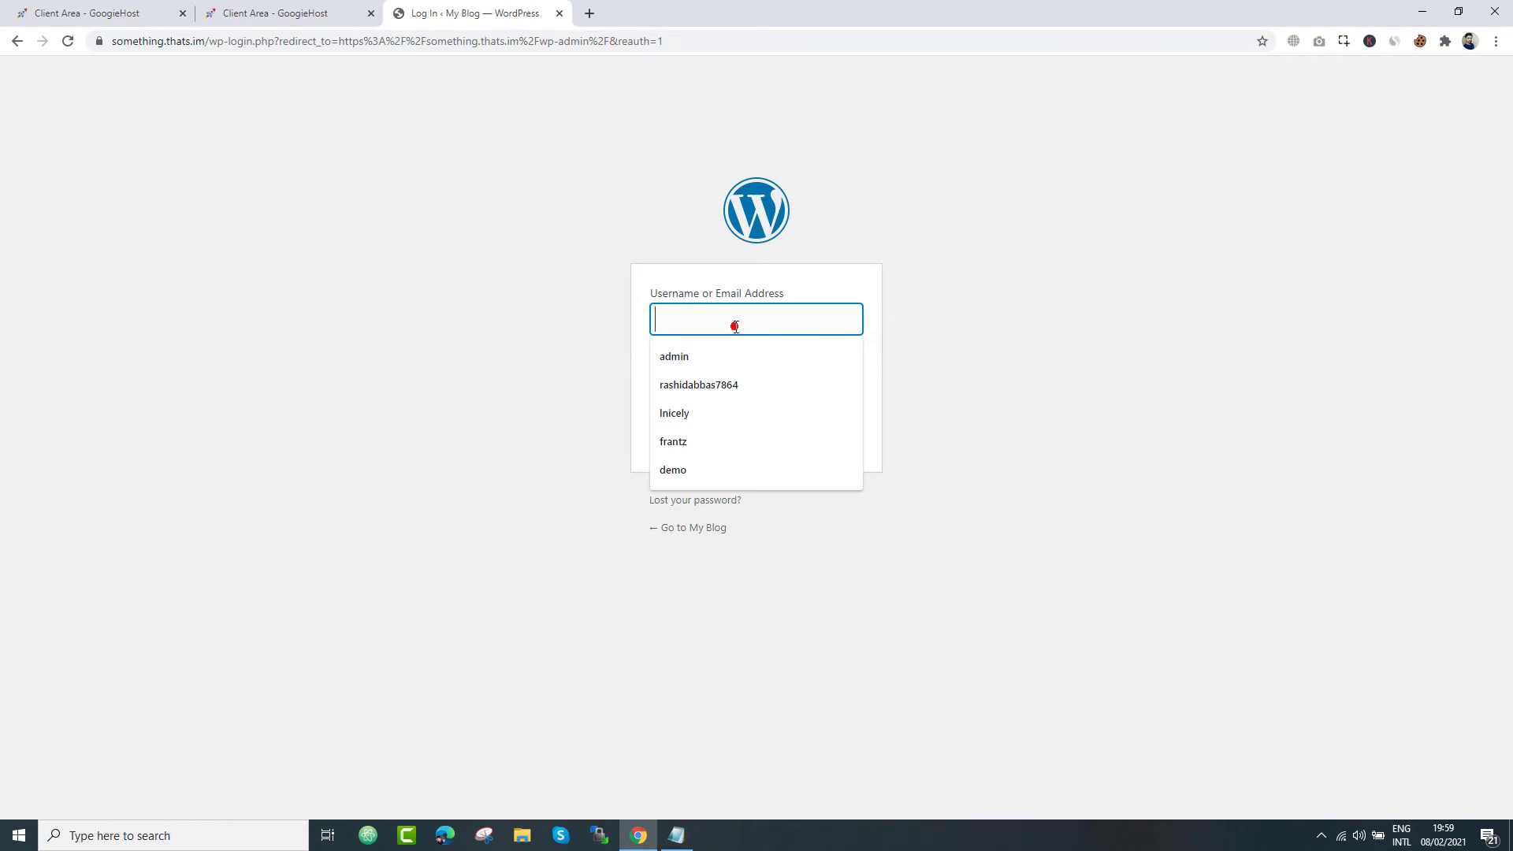
{"action": "left_click", "coordinate": [591, 384]}
{"action": "left_click", "coordinate": [688, 388]}
{"action": "key", "text": "ctrl+v"}
{"action": "left_click", "coordinate": [695, 331]}
{"action": "type", "text": "admin"}
{"action": "left_click", "coordinate": [846, 384]}
{"action": "left_click", "coordinate": [847, 386]}
{"action": "left_click", "coordinate": [837, 426]}
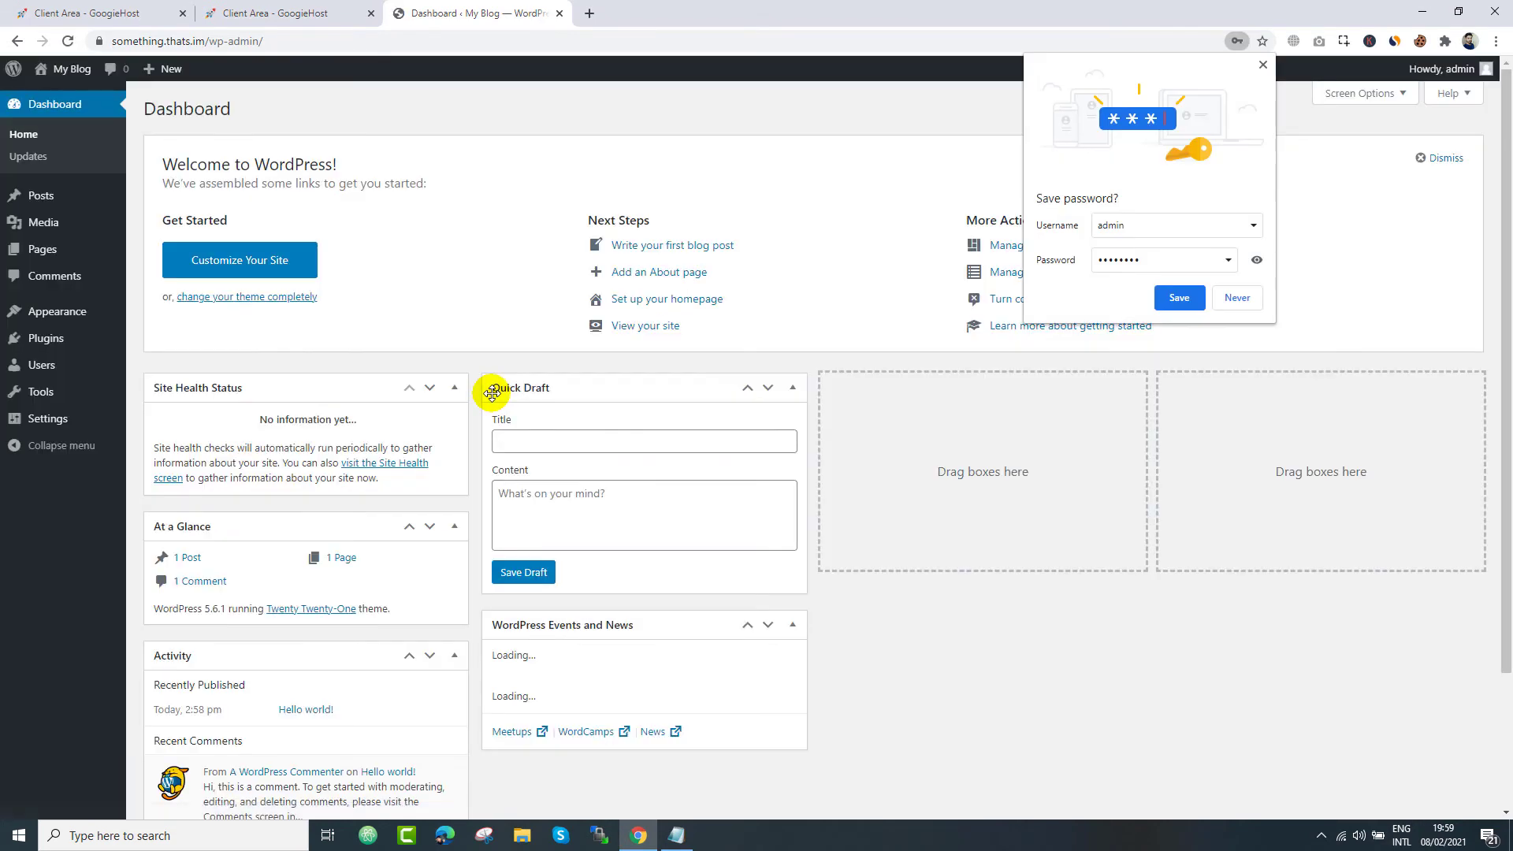
{"action": "scroll", "coordinate": [991, 561], "scroll_direction": "down", "scroll_amount": 3}
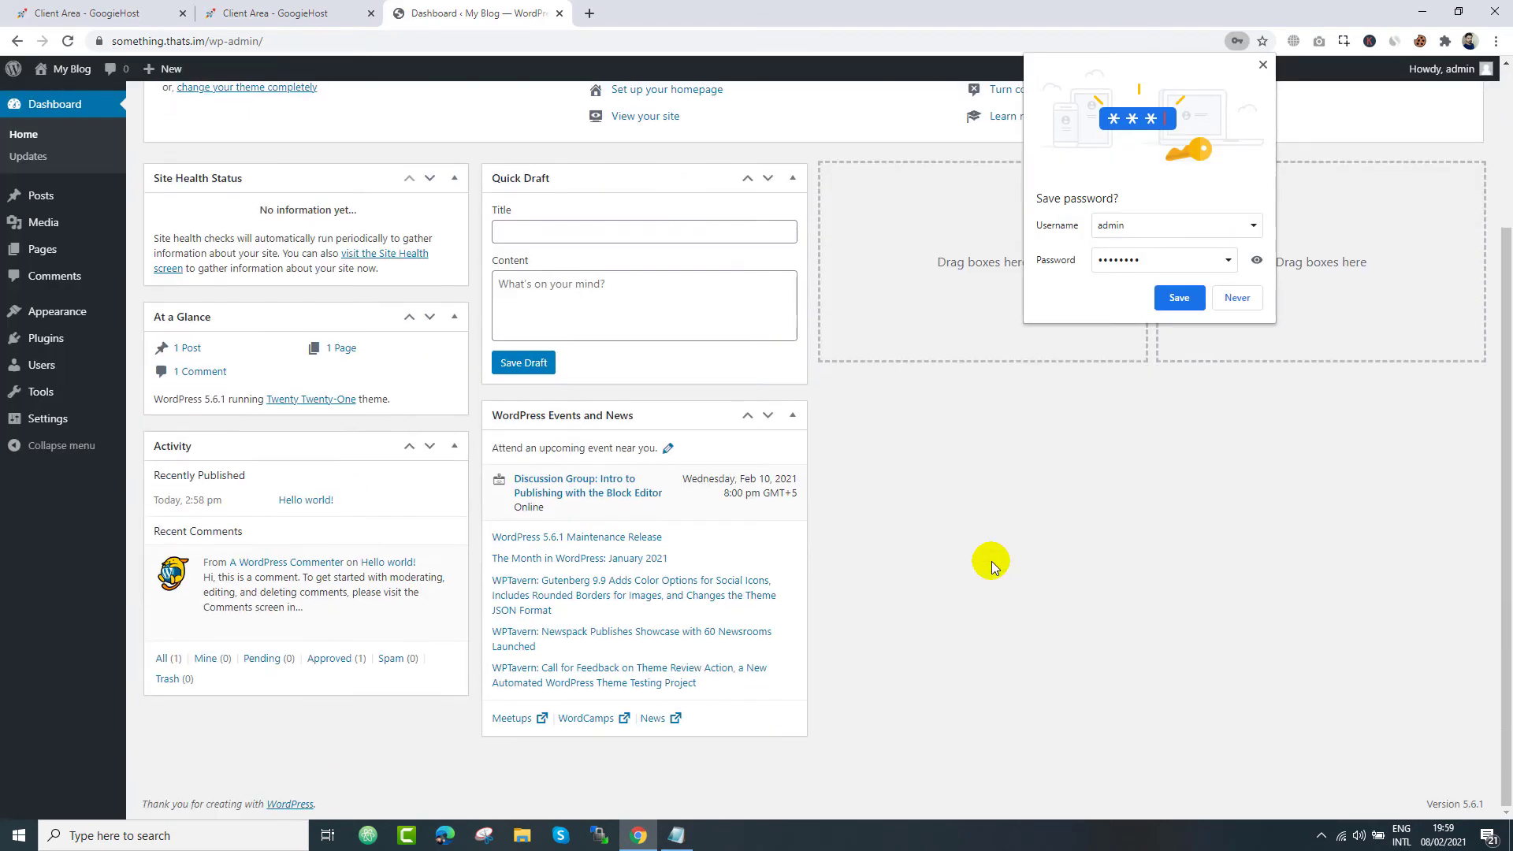
{"action": "scroll", "coordinate": [991, 561], "scroll_direction": "up", "scroll_amount": 3}
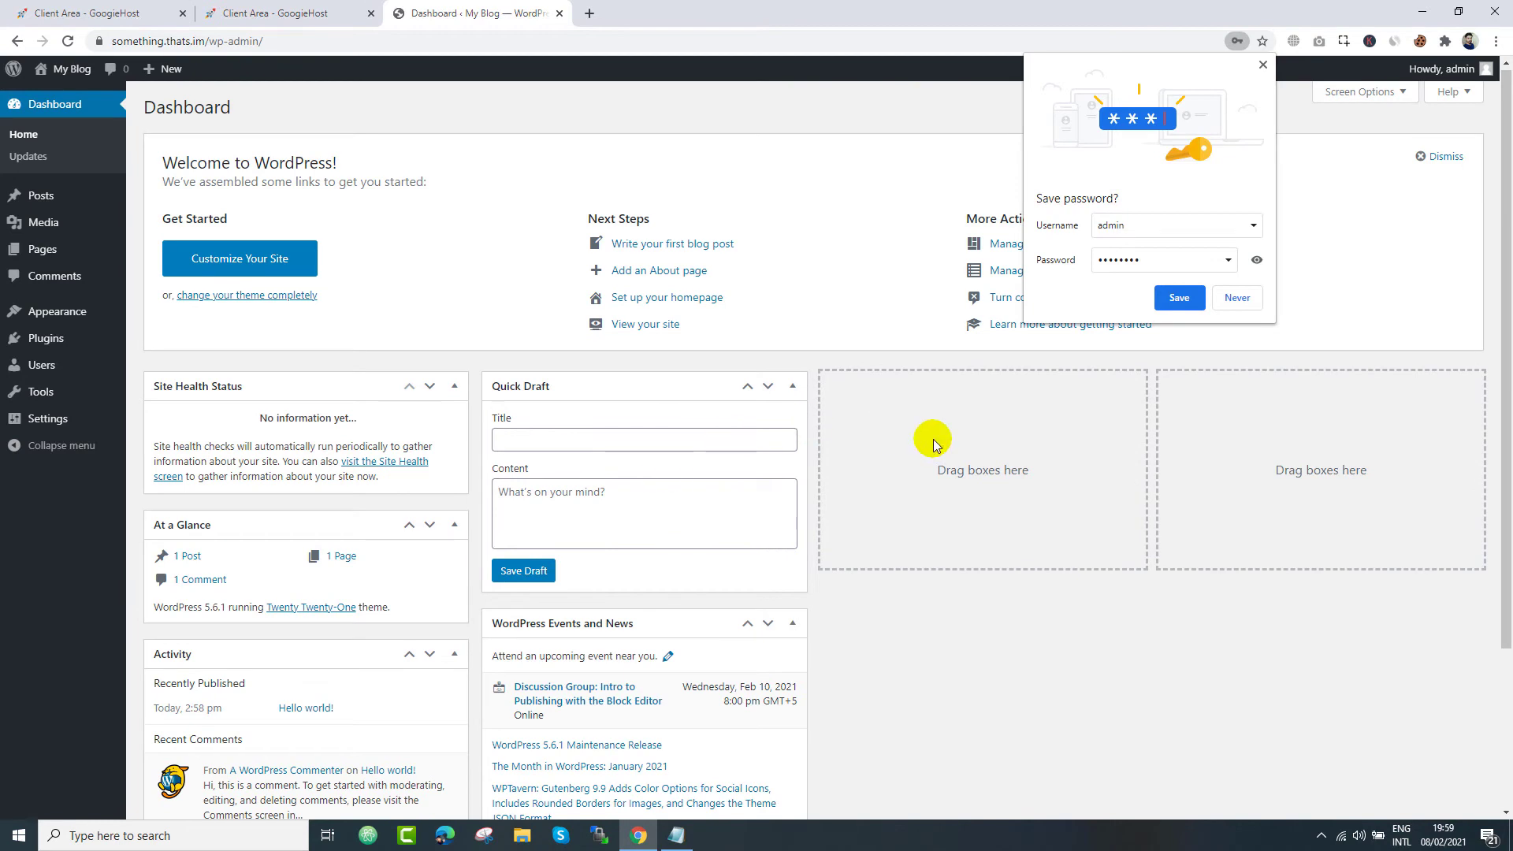
{"action": "left_click", "coordinate": [1265, 69]}
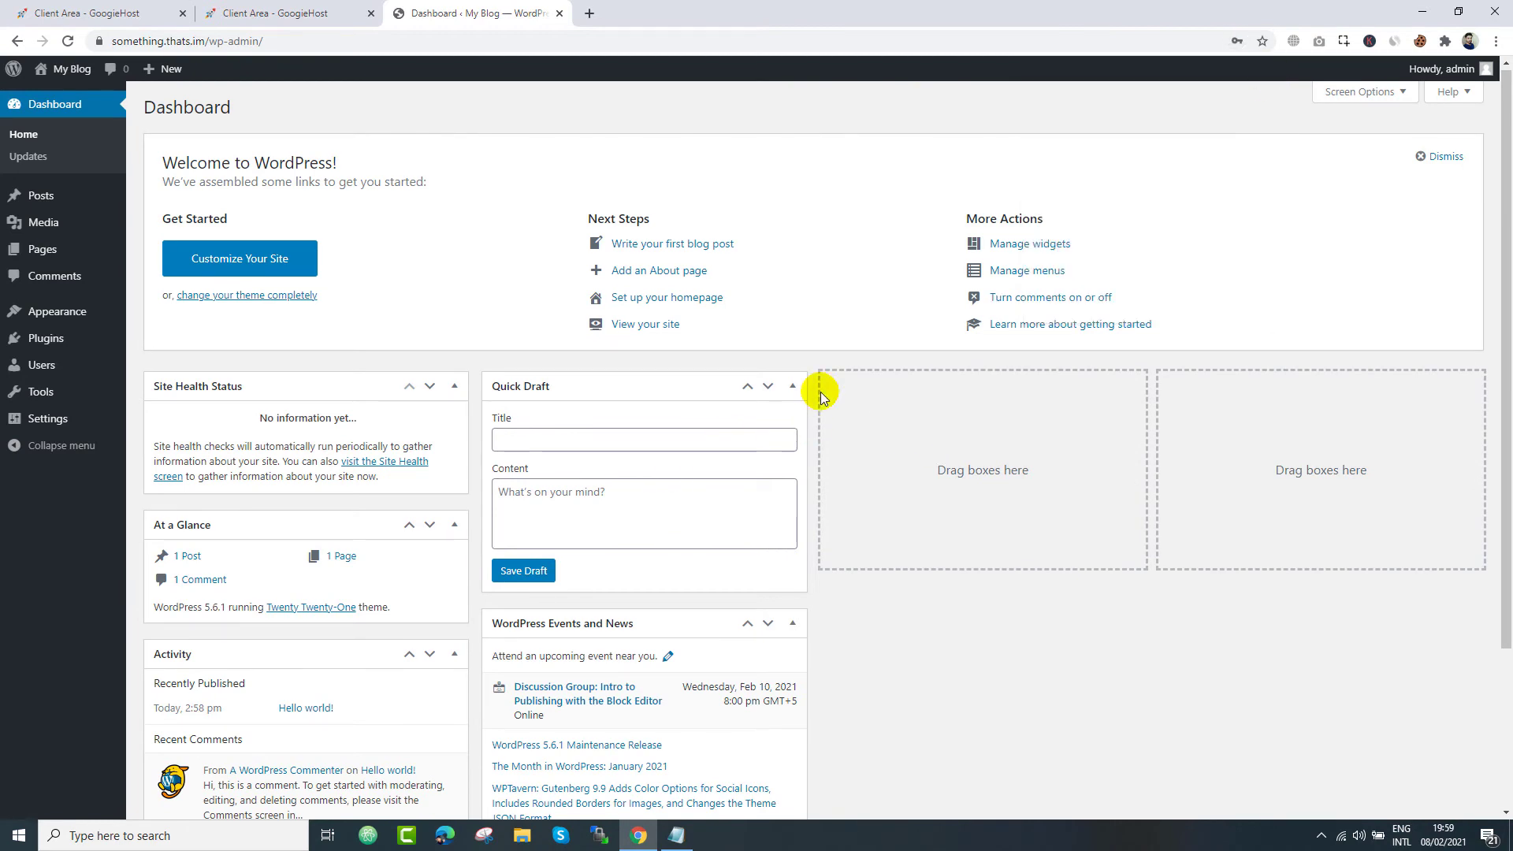
{"action": "scroll", "coordinate": [820, 391], "scroll_direction": "down", "scroll_amount": 1}
{"action": "scroll", "coordinate": [820, 391], "scroll_direction": "up", "scroll_amount": 1}
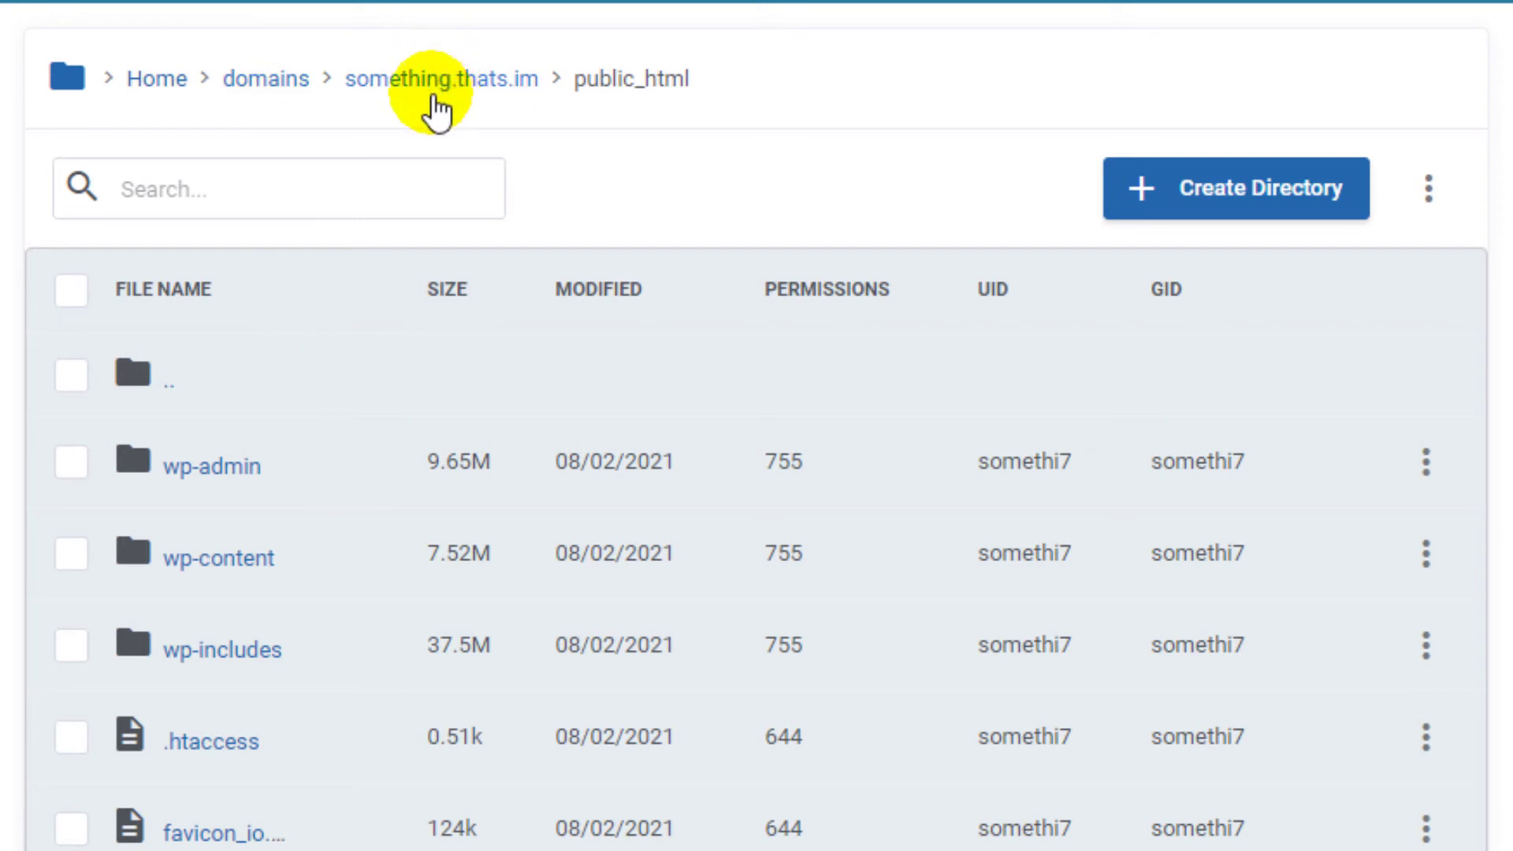
- In public_html, open the more-actions menu's Upload File form, then close it without uploading
{"action": "left_click_drag", "start_coordinate": [571, 78], "coordinate": [695, 84]}
{"action": "left_click", "coordinate": [846, 223]}
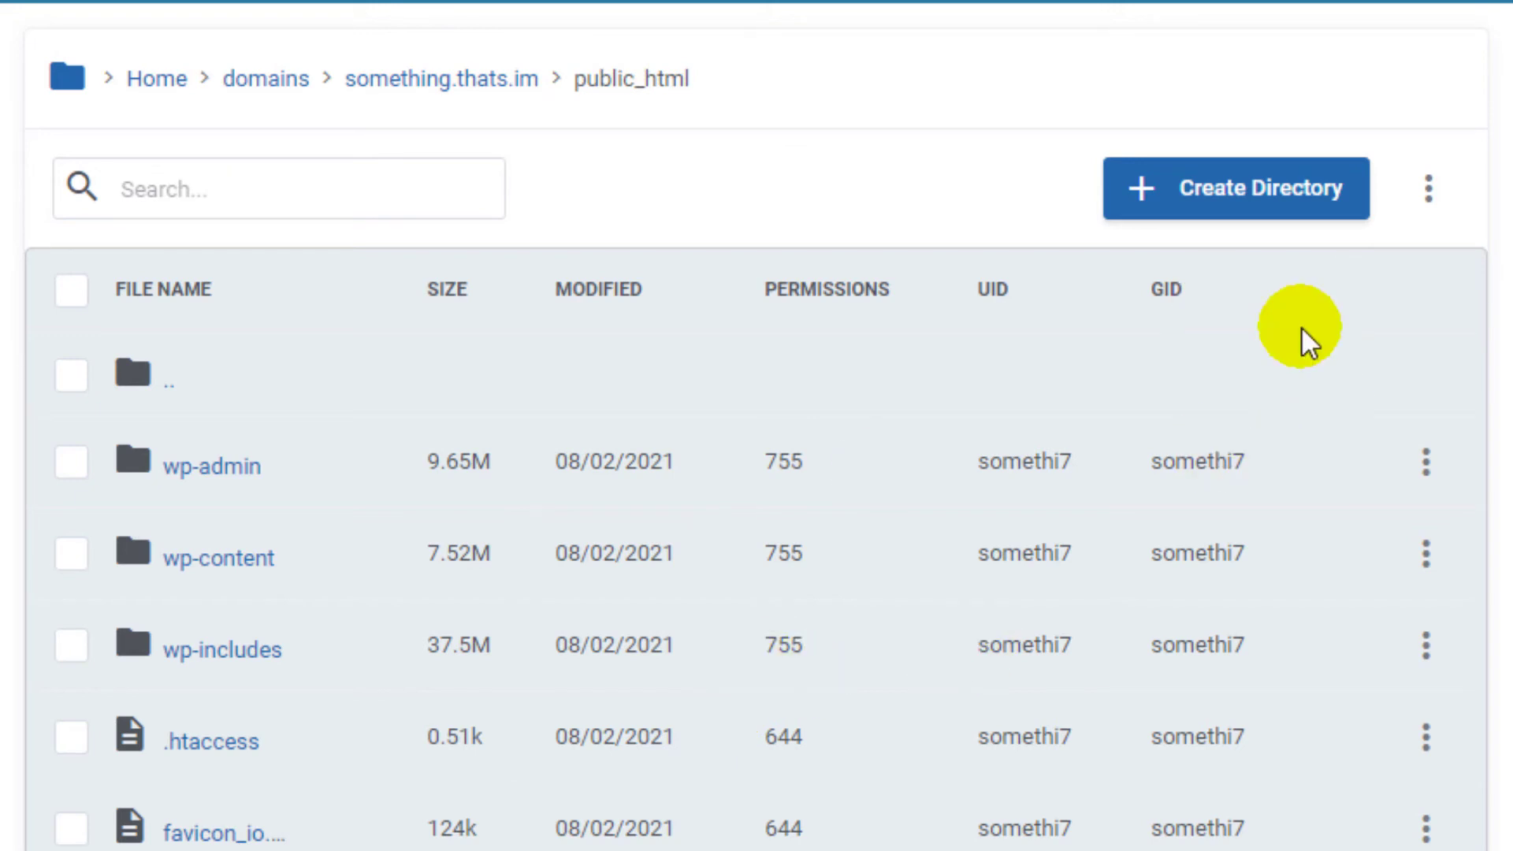
{"action": "left_click", "coordinate": [1426, 205]}
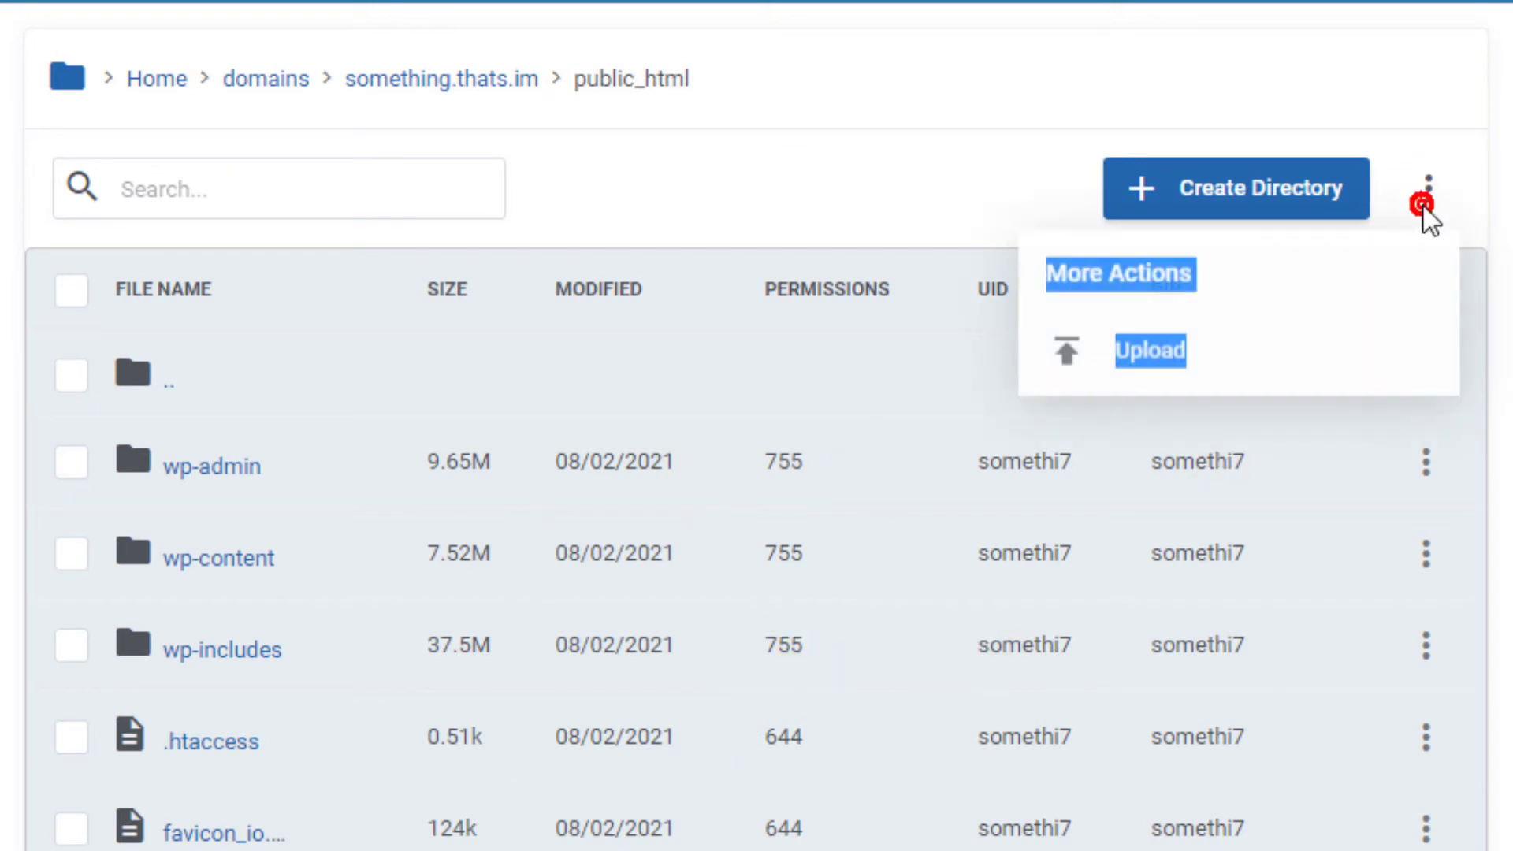
{"action": "left_click", "coordinate": [1392, 299]}
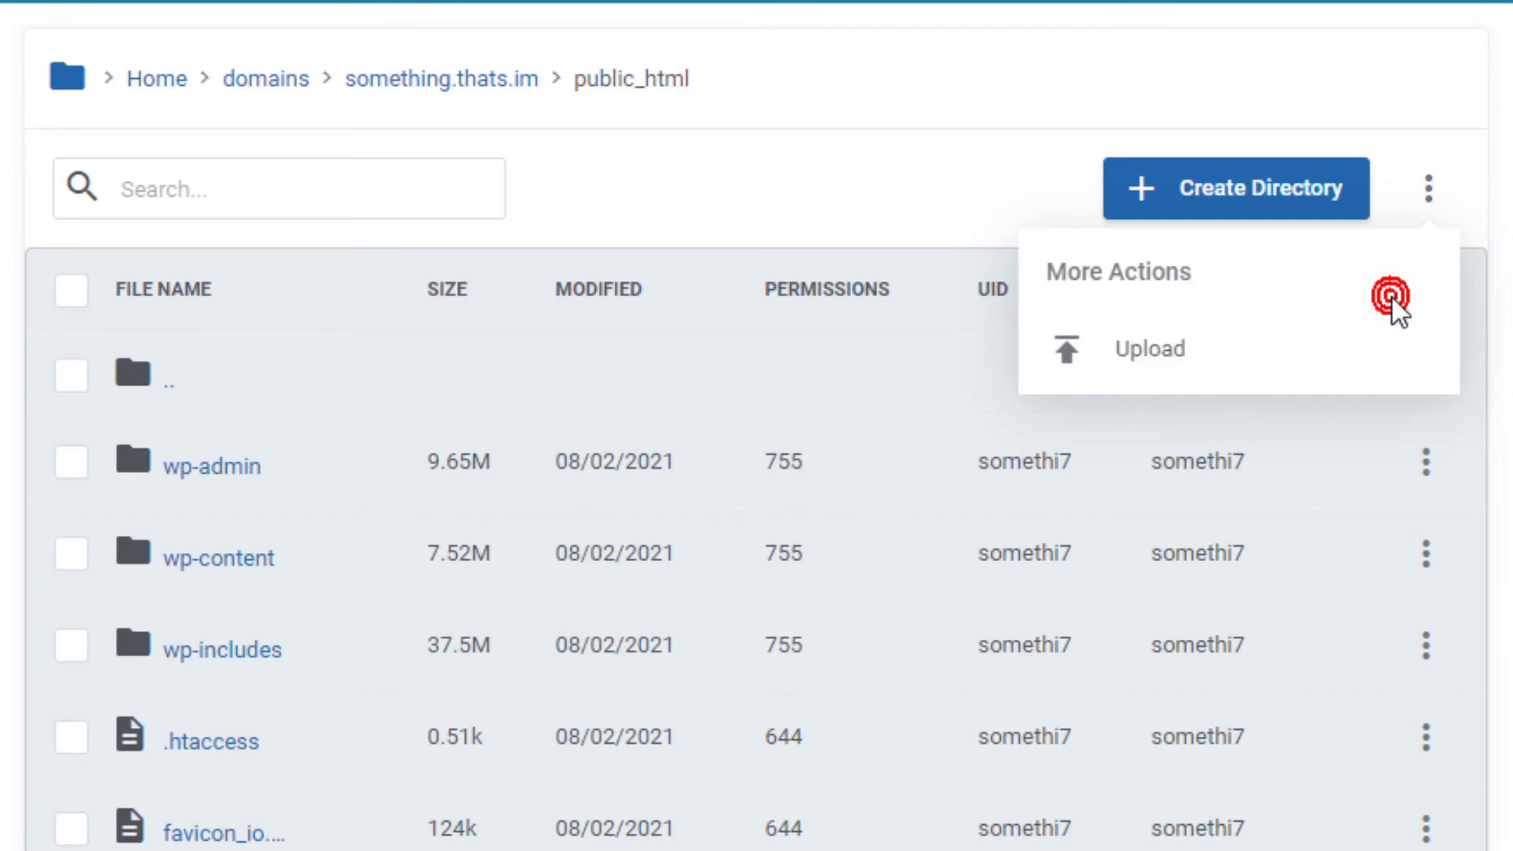
{"action": "left_click", "coordinate": [1135, 371]}
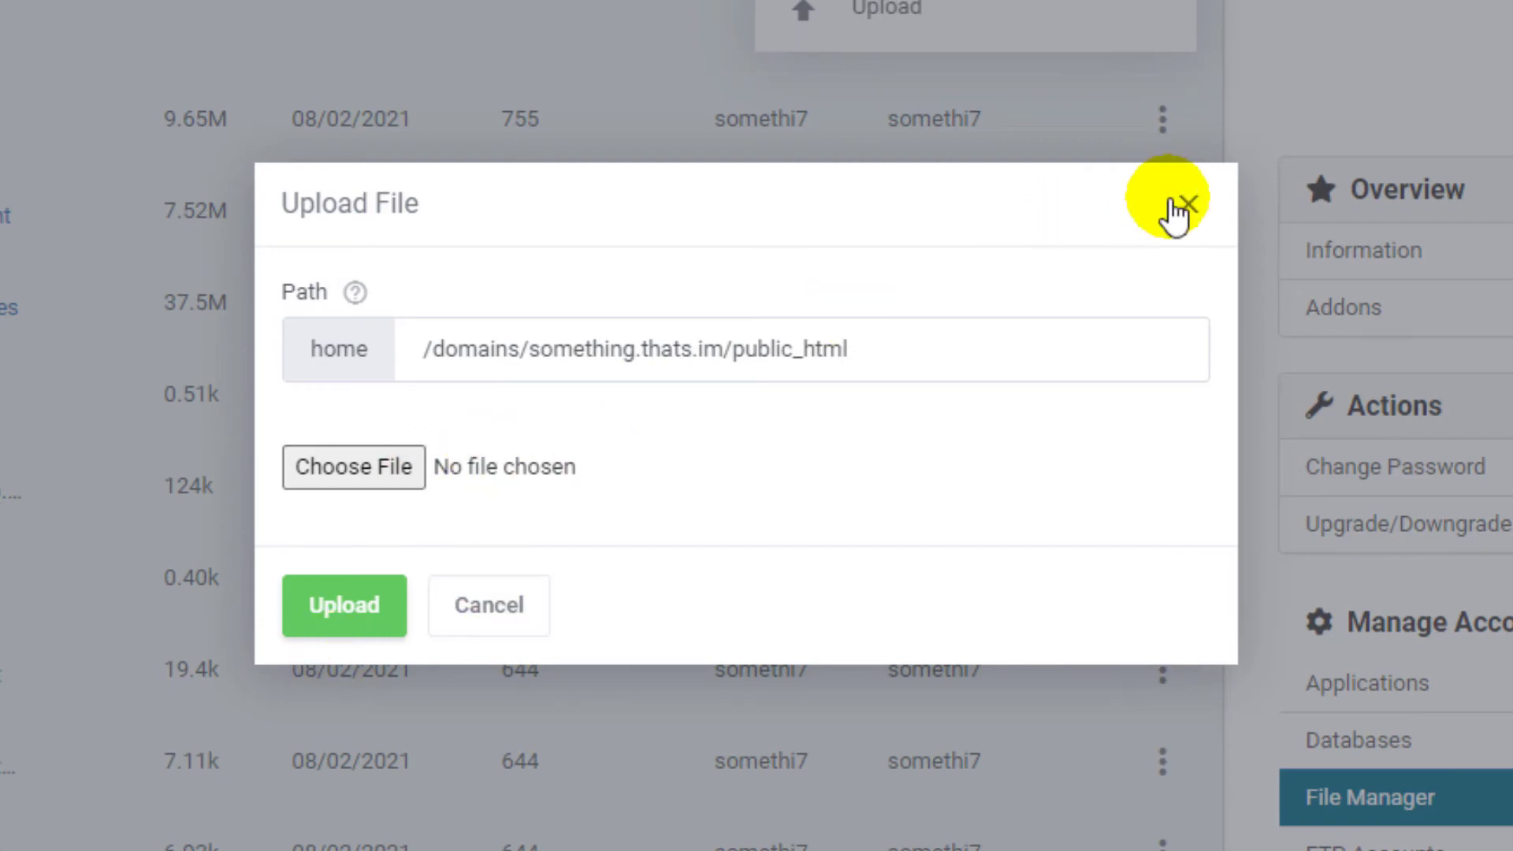
{"action": "left_click", "coordinate": [1187, 207]}
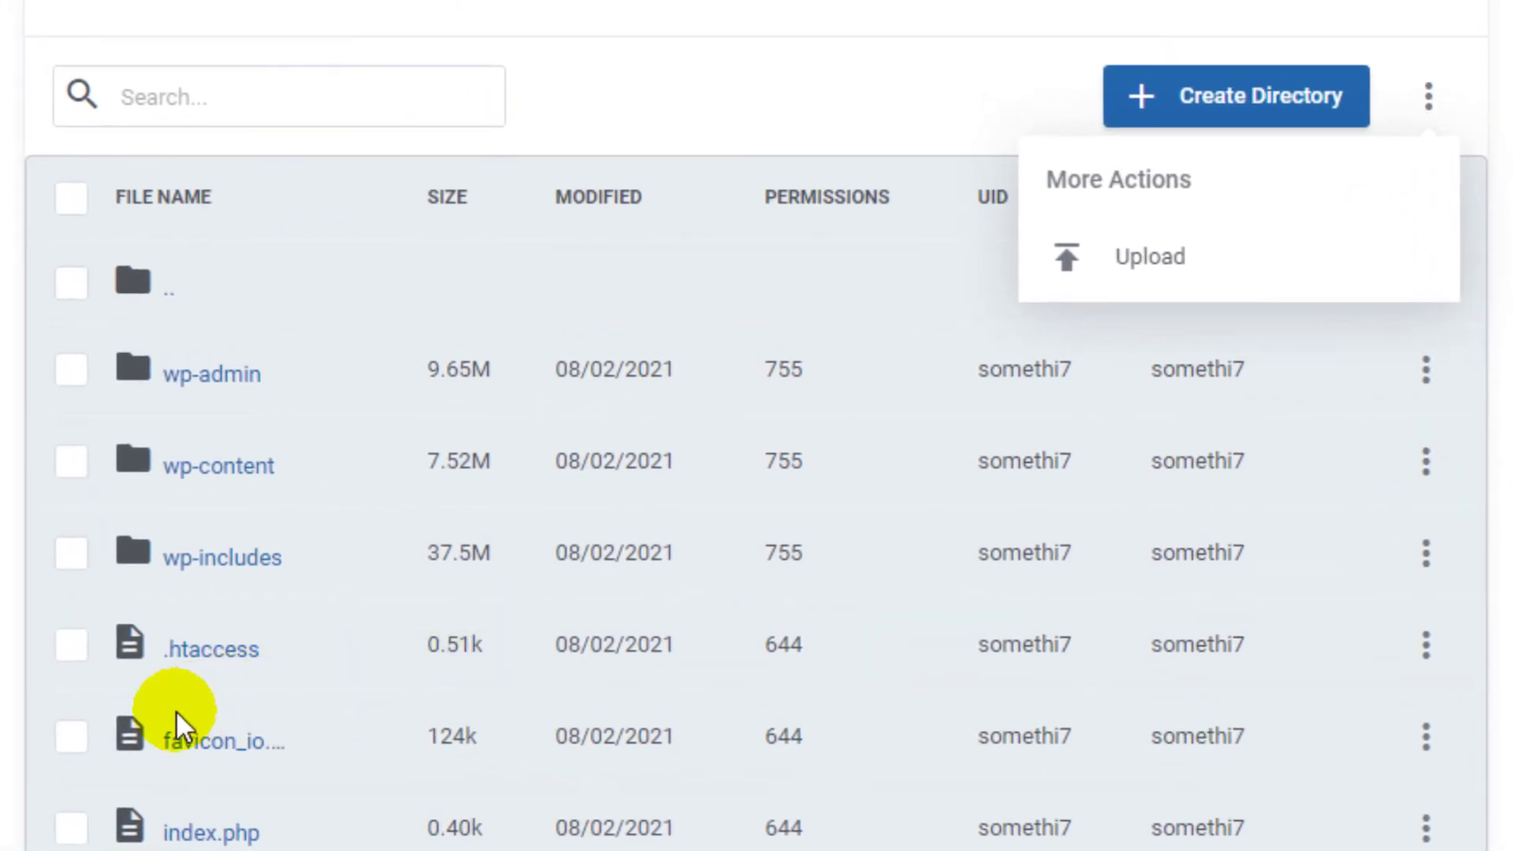
- Select favicon_io.zip, start a rename from its actions menu, then cancel to keep the original name
{"action": "left_click", "coordinate": [63, 739]}
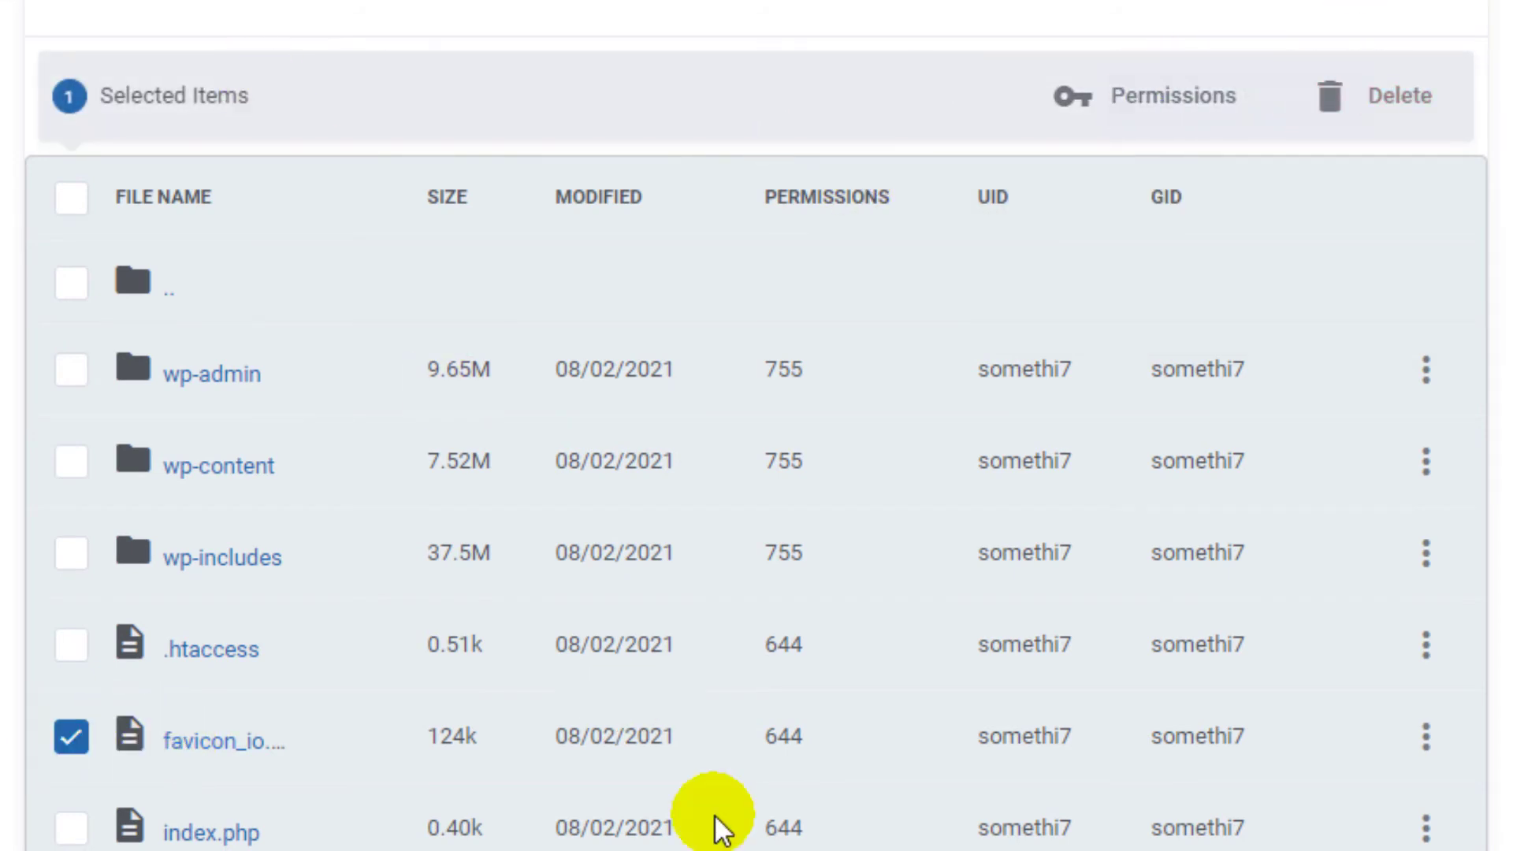
{"action": "left_click", "coordinate": [1427, 748]}
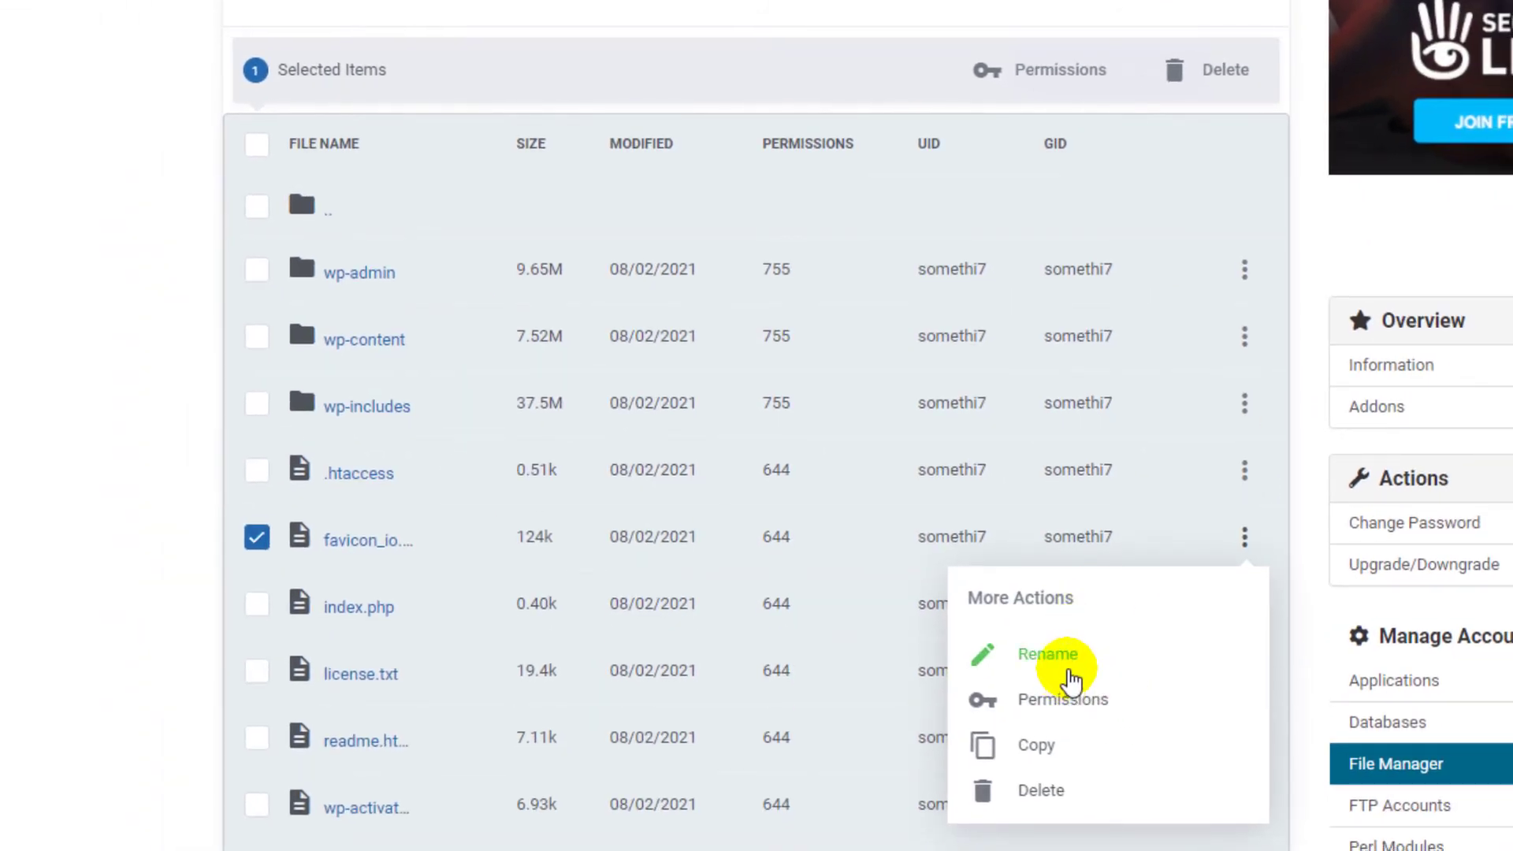
{"action": "left_click", "coordinate": [1065, 666]}
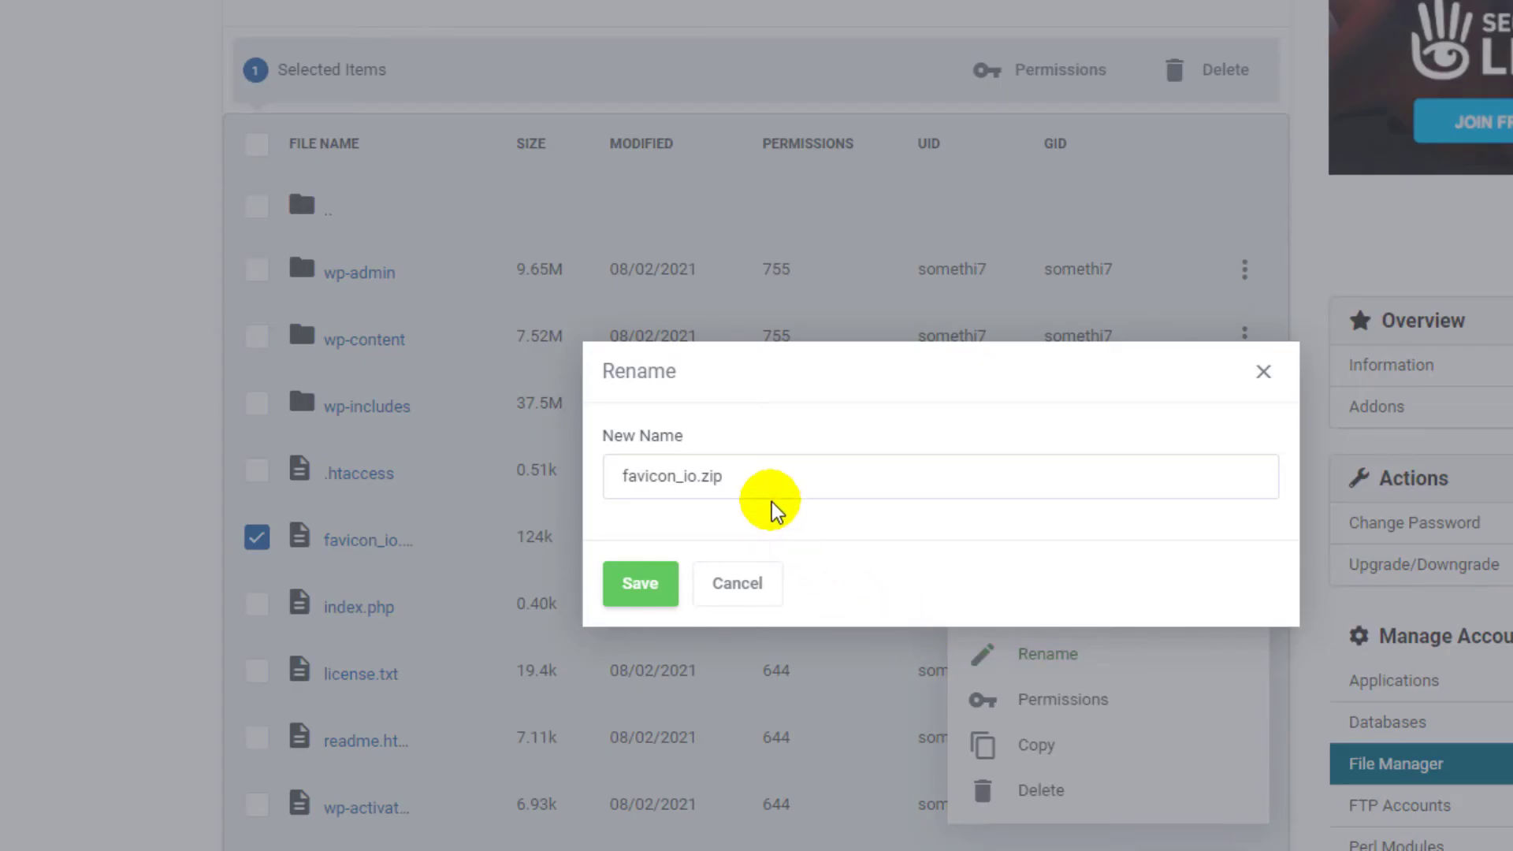
{"action": "left_click_drag", "start_coordinate": [759, 479], "coordinate": [658, 478]}
{"action": "left_click", "coordinate": [645, 474]}
{"action": "left_click", "coordinate": [713, 571]}
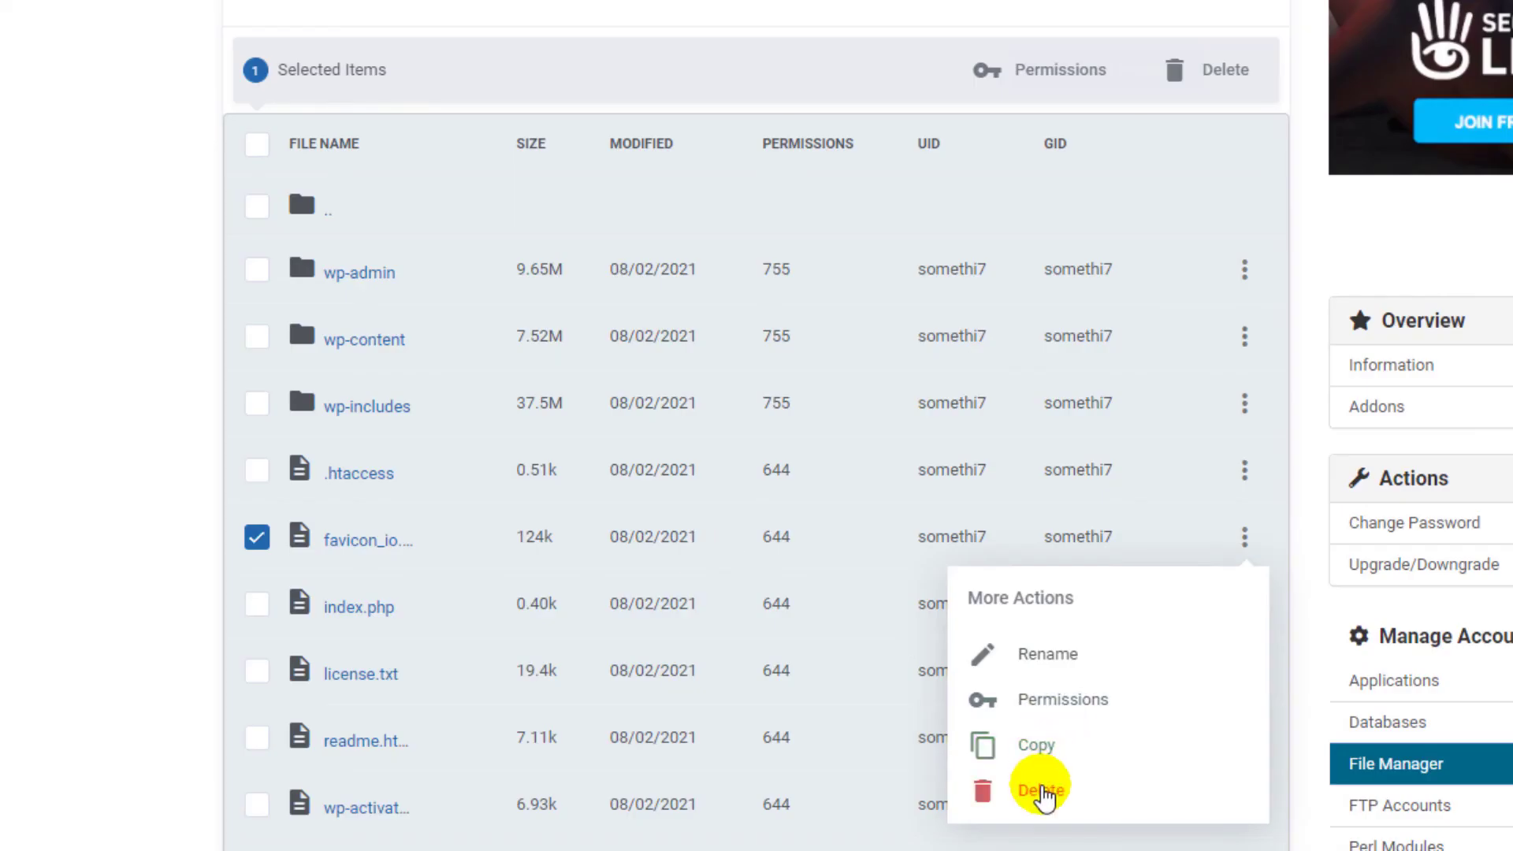
{"action": "left_click", "coordinate": [61, 557]}
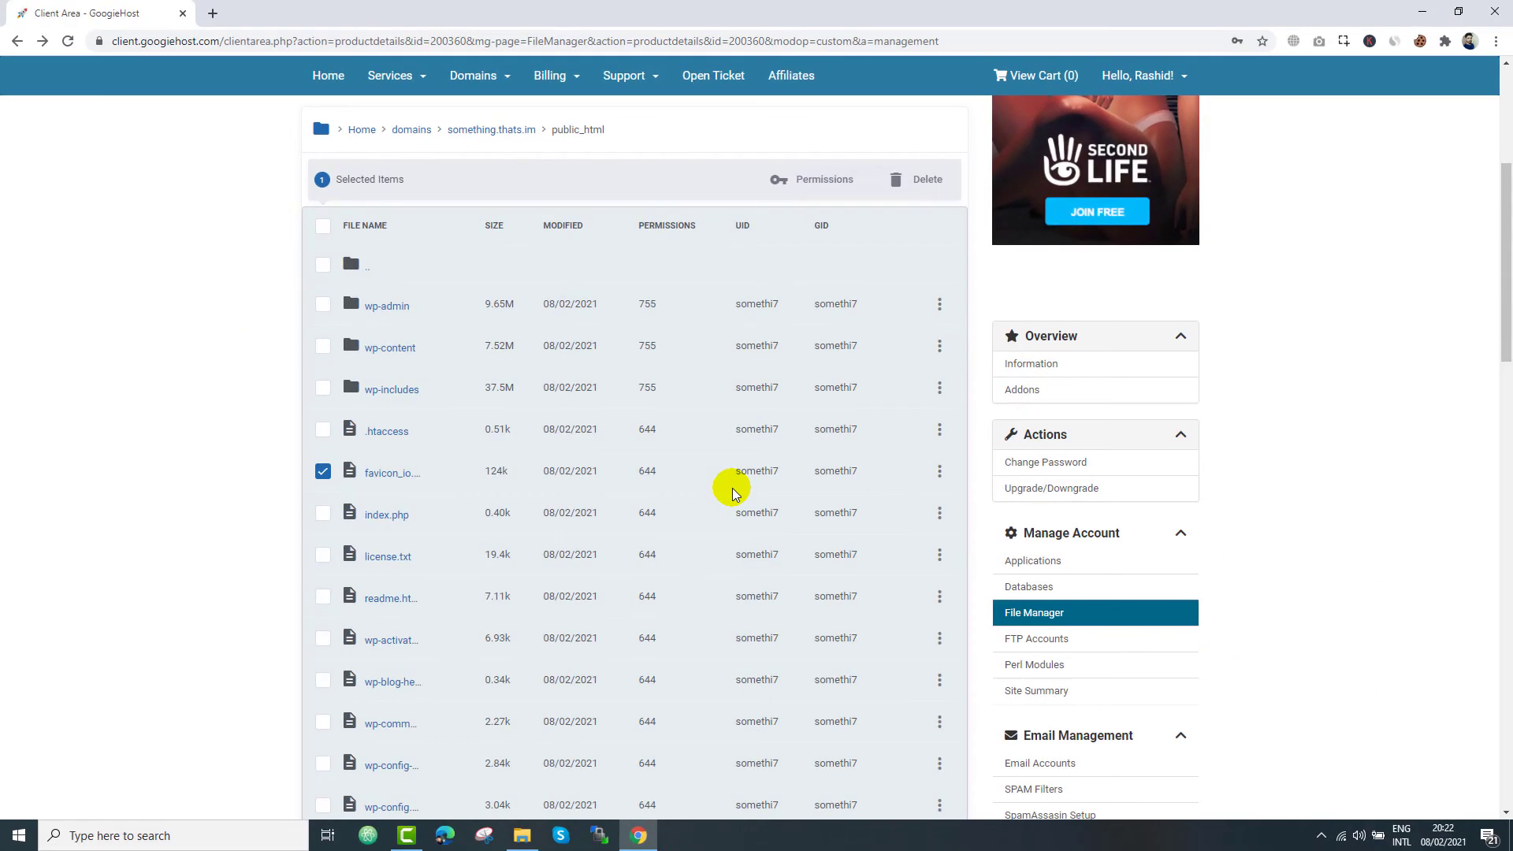
{"action": "scroll", "coordinate": [731, 488], "scroll_direction": "down", "scroll_amount": 1}
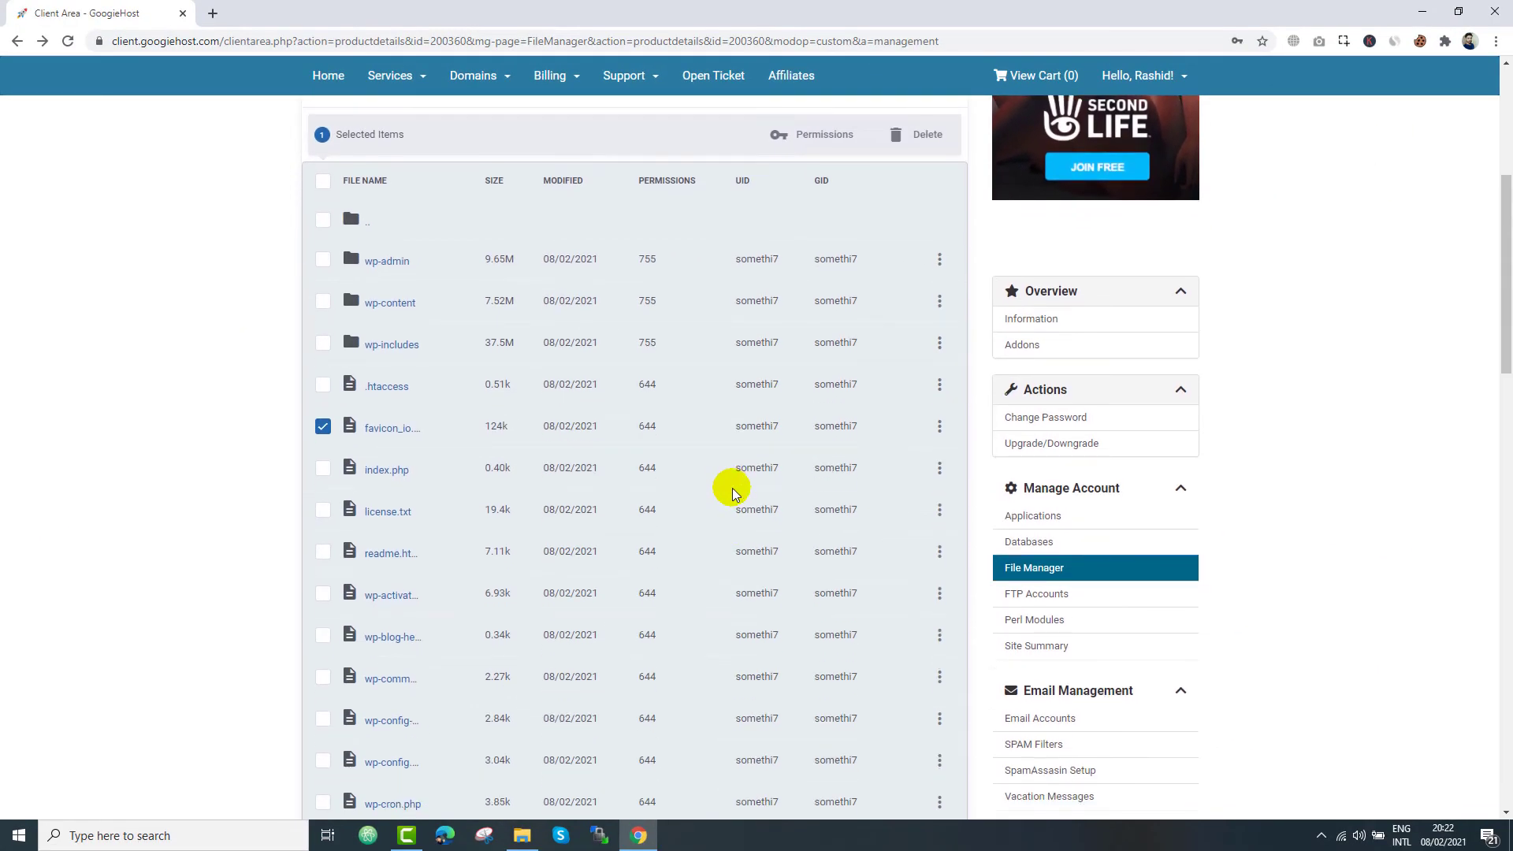